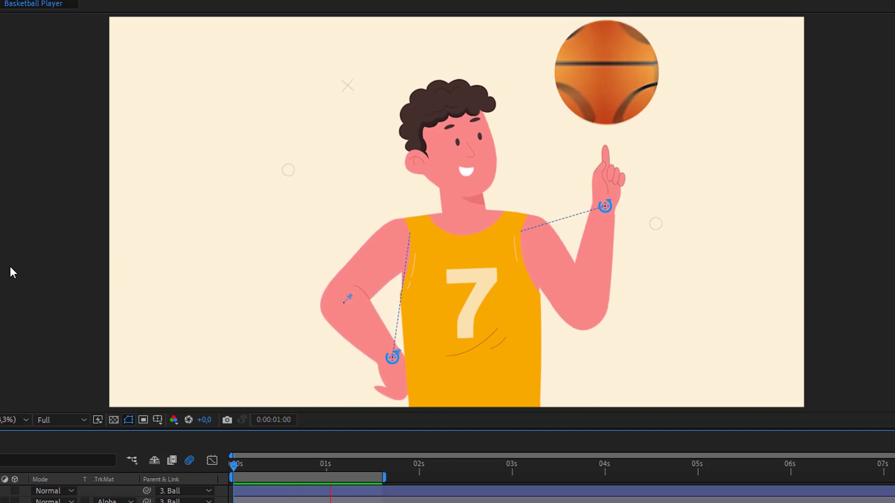
pyautogui.hotkey('ctrl', 'a')
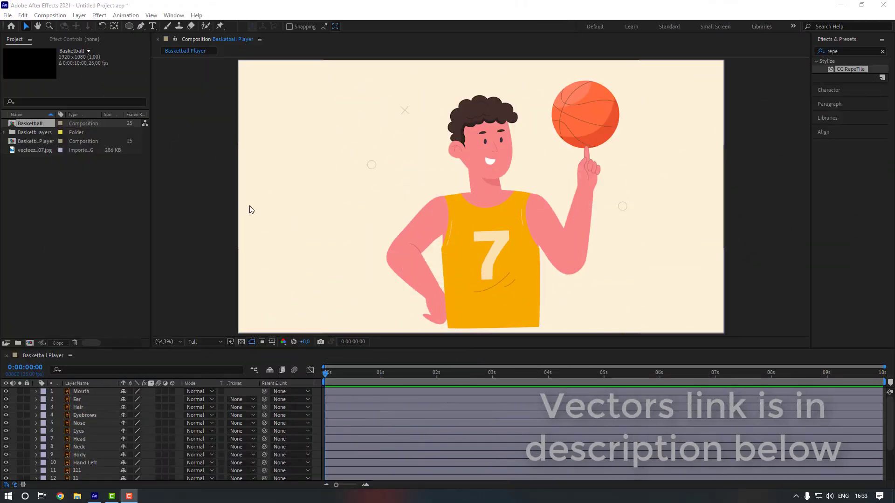
pyautogui.scroll(-3, 129, 433)
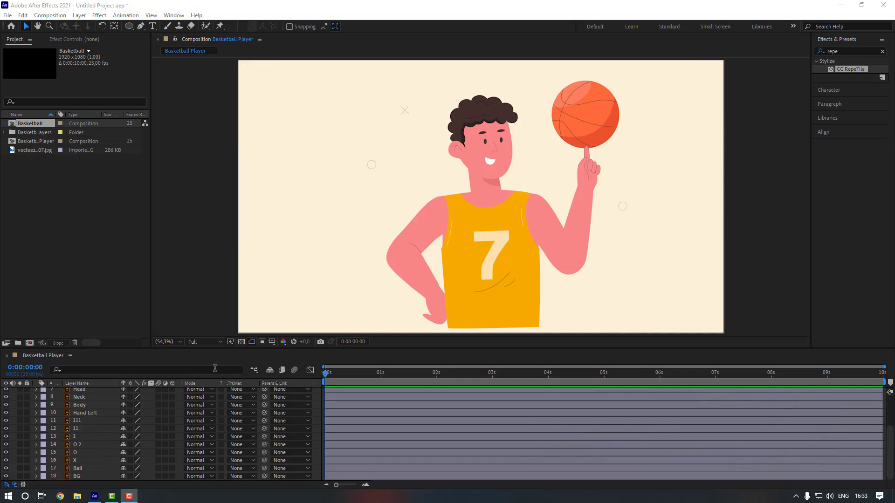
pyautogui.moveTo(584, 118); pyautogui.dragTo(530, 145)
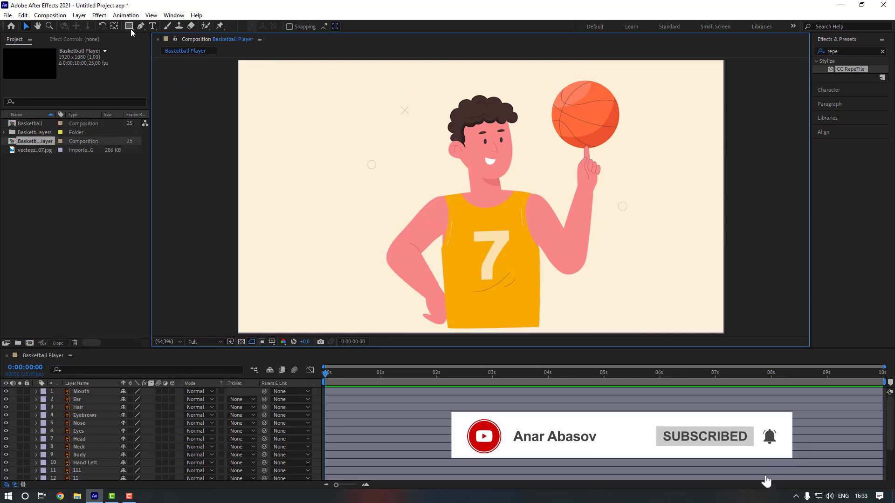
# Draw a filled circle over the basketball with the Ellipse tool and nudge it so it rests on the raised fingertip
pyautogui.press('q')
pyautogui.moveTo(129, 26); pyautogui.dragTo(163, 49)
pyautogui.click(162, 47)
pyautogui.moveTo(604, 131); pyautogui.dragTo(479, 179)
pyautogui.scroll(2, 480, 179)
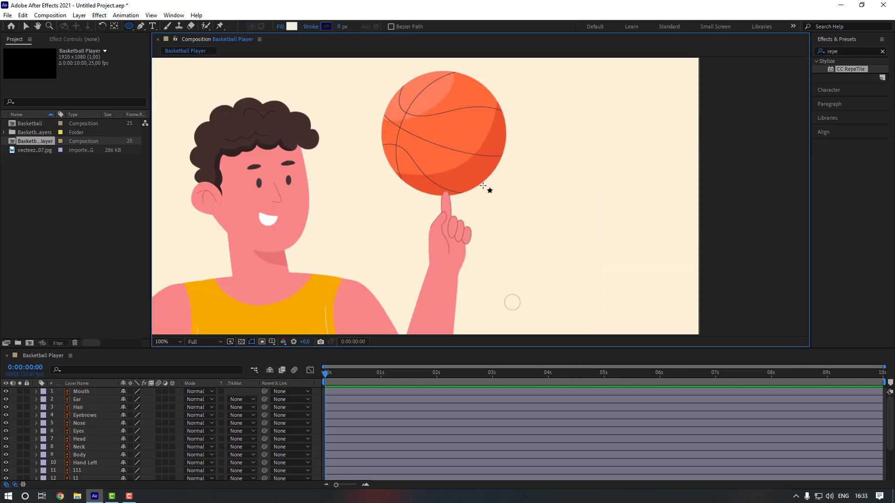
pyautogui.moveTo(362, 75); pyautogui.dragTo(495, 209)
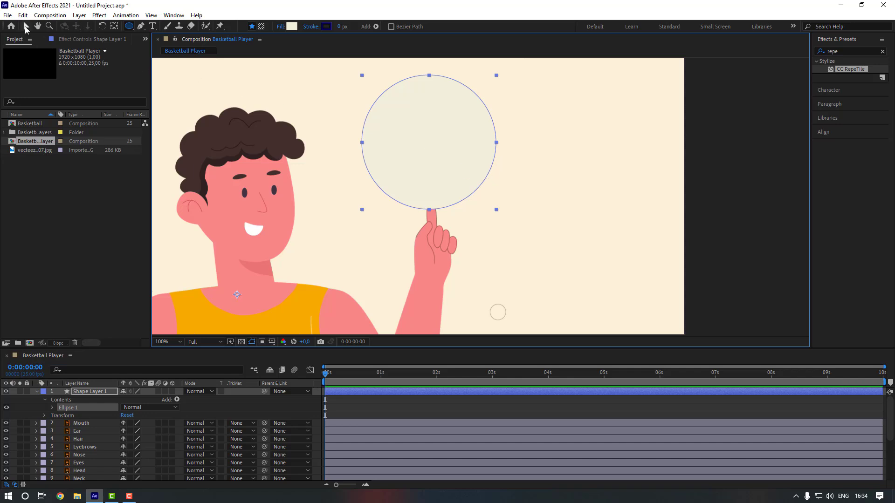
pyautogui.click(26, 29)
pyautogui.moveTo(453, 152); pyautogui.dragTo(456, 150)
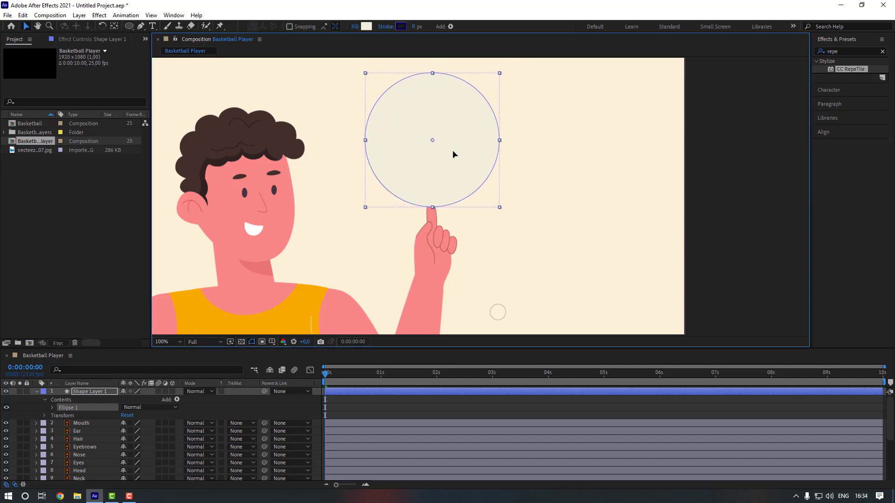
# Move Shape Layer 1 down the layer stack so it sits directly above the Ball layer
pyautogui.click(99, 393)
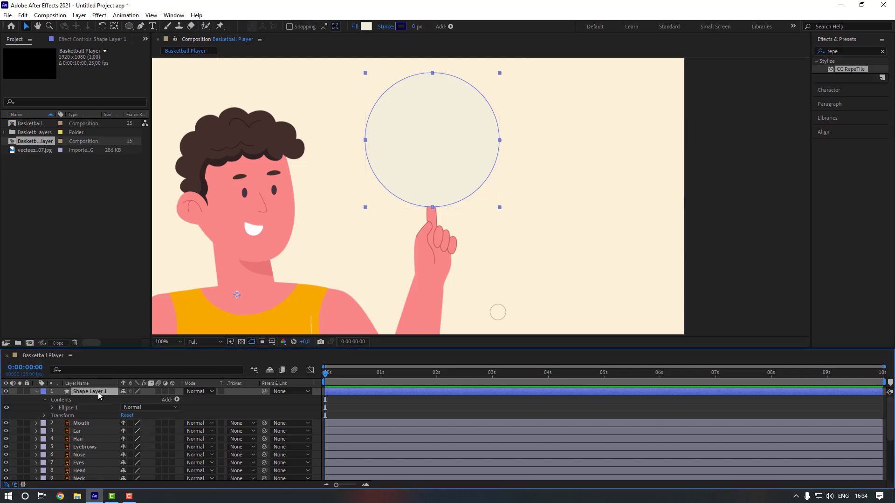
pyautogui.click(76, 261)
pyautogui.moveTo(86, 400); pyautogui.dragTo(93, 466)
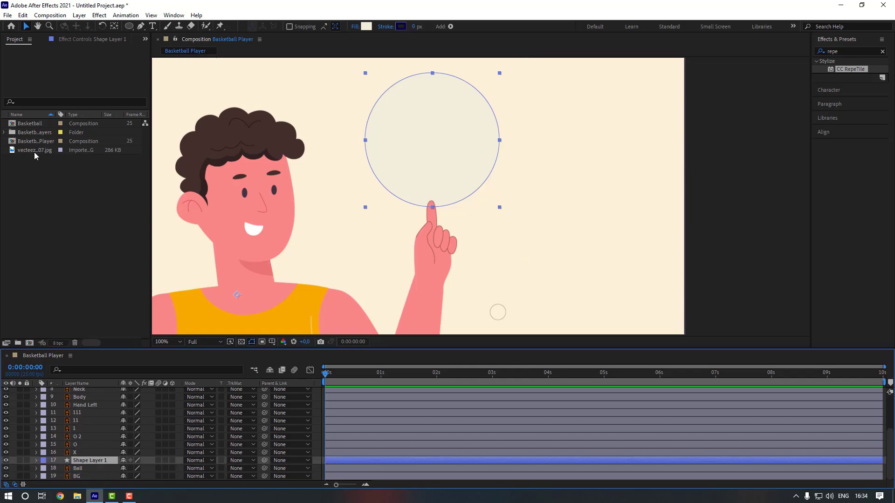
# Add the imported basketball texture JPG to the composition directly above Shape Layer 1
pyautogui.moveTo(35, 149); pyautogui.dragTo(96, 459)
pyautogui.scroll(-4, 270, 282)
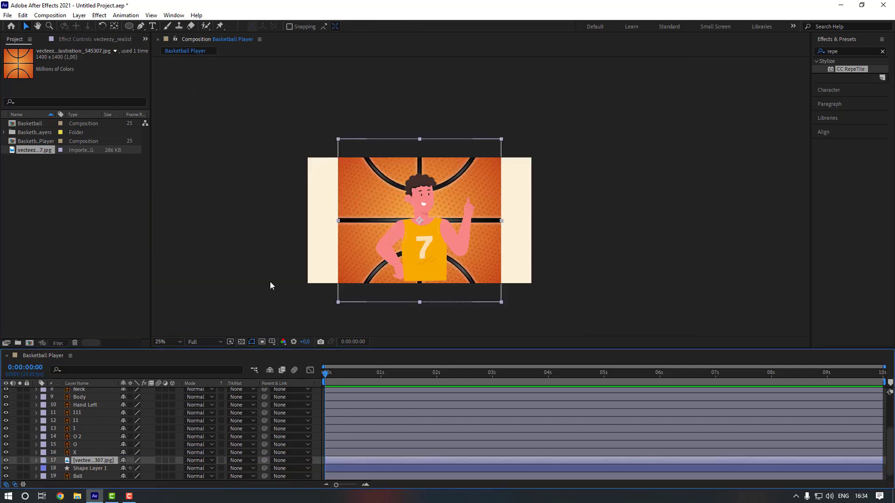
pyautogui.scroll(2, 291, 276)
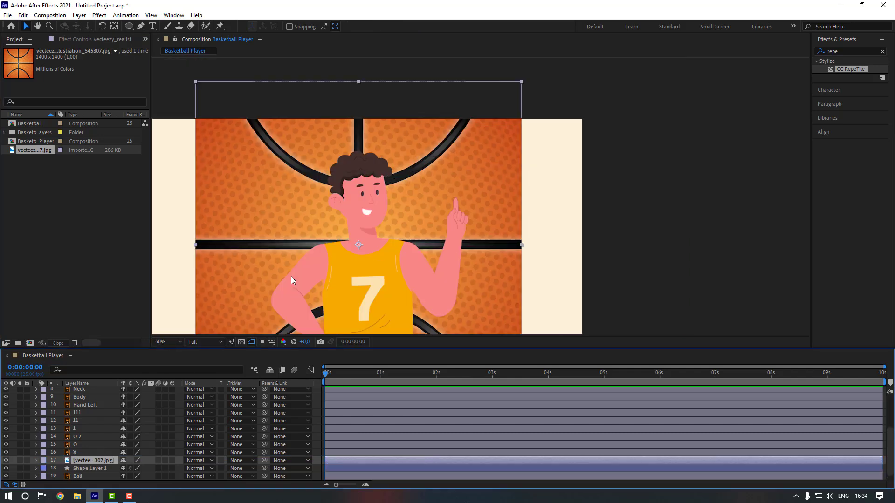
# Duplicate Shape Layer 1 and place the copy directly above the basketball texture layer
pyautogui.click(92, 469)
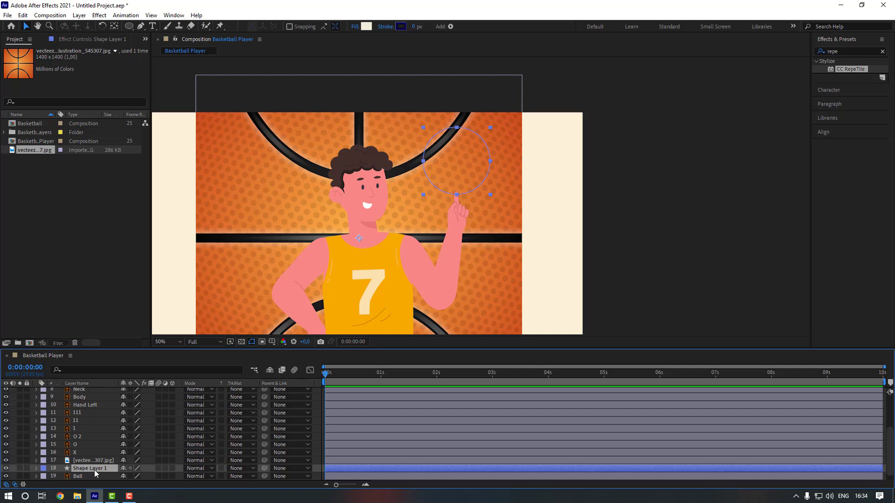
pyautogui.hotkey('ctrl', 'd')
pyautogui.moveTo(93, 469); pyautogui.dragTo(92, 461)
# Set the basketball texture layer's track matte to Alpha Matte "Shape Layer 2"
pyautogui.click(93, 468)
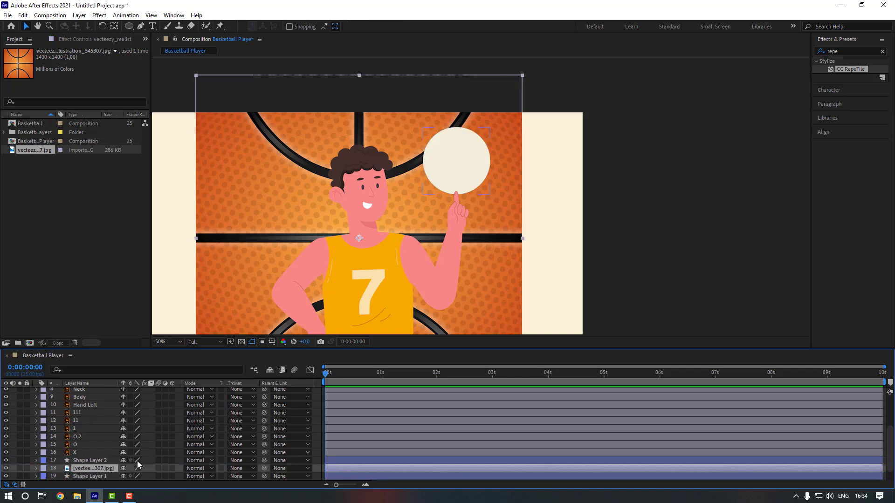
pyautogui.click(254, 470)
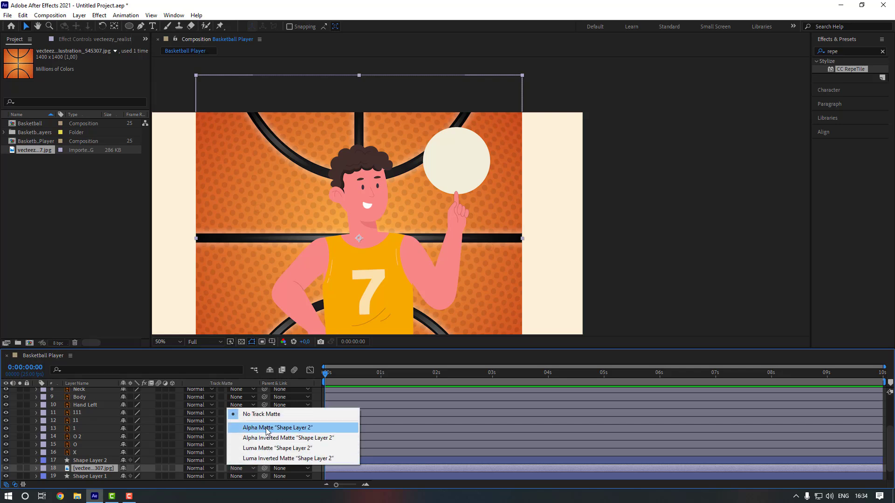
pyautogui.click(267, 430)
# Scale the basketball texture layer down to 16% and centre it on the circle above the finger
pyautogui.scroll(-1, 93, 462)
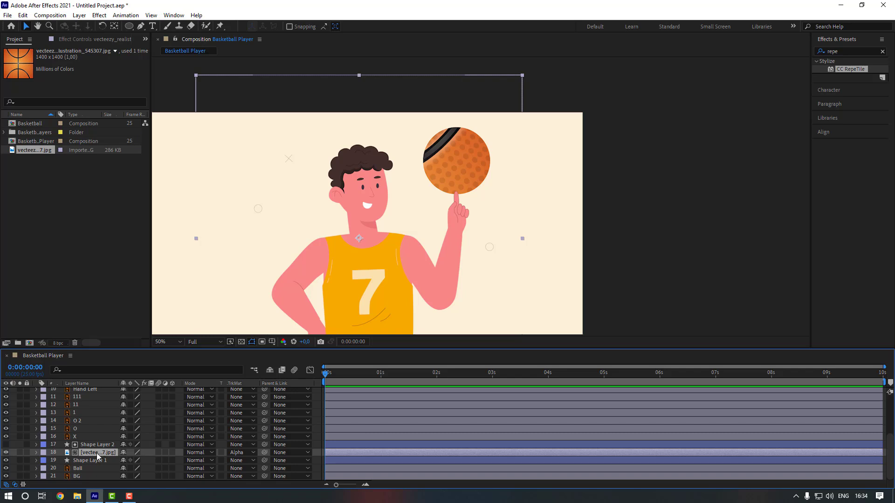
pyautogui.press('s')
pyautogui.moveTo(137, 463); pyautogui.dragTo(103, 461)
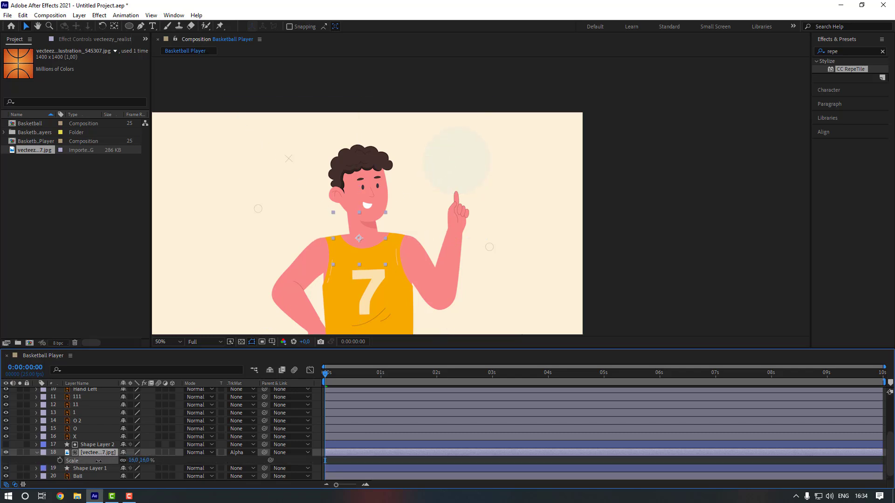
pyautogui.moveTo(370, 244); pyautogui.dragTo(468, 167)
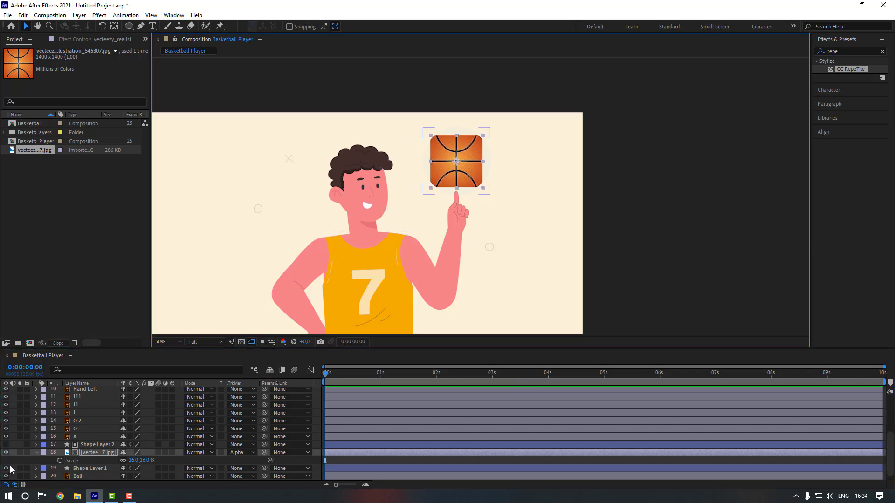
# Solo the texture and Shape Layer 1, scale the texture to 22% to fill the circle, and turn both solos off
pyautogui.click(20, 453)
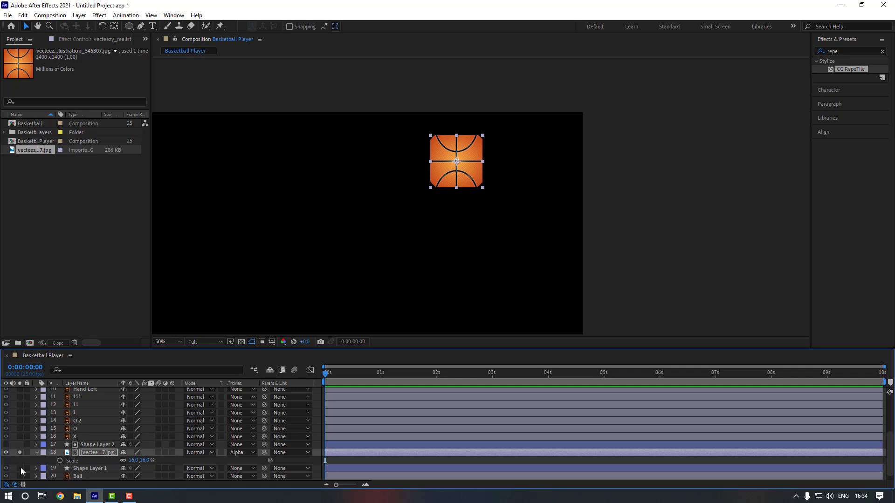
pyautogui.click(20, 468)
pyautogui.moveTo(474, 181); pyautogui.dragTo(445, 201)
pyautogui.scroll(1, 449, 201)
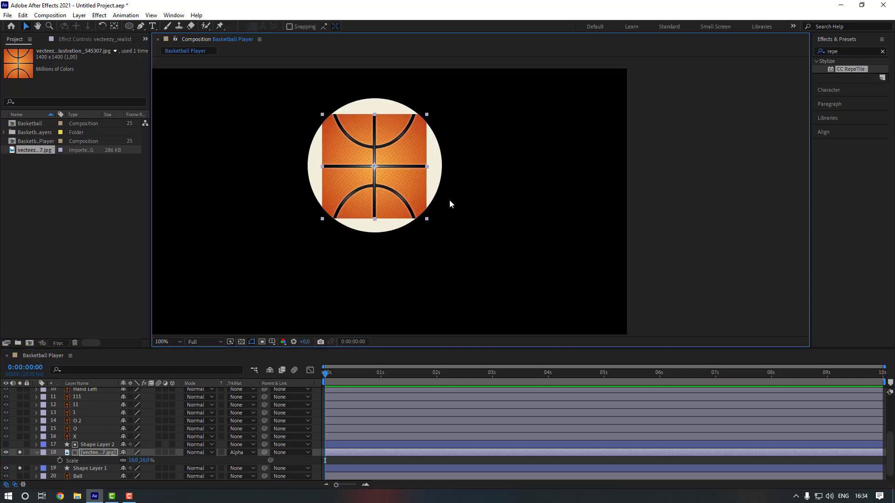
pyautogui.moveTo(133, 460); pyautogui.dragTo(135, 460)
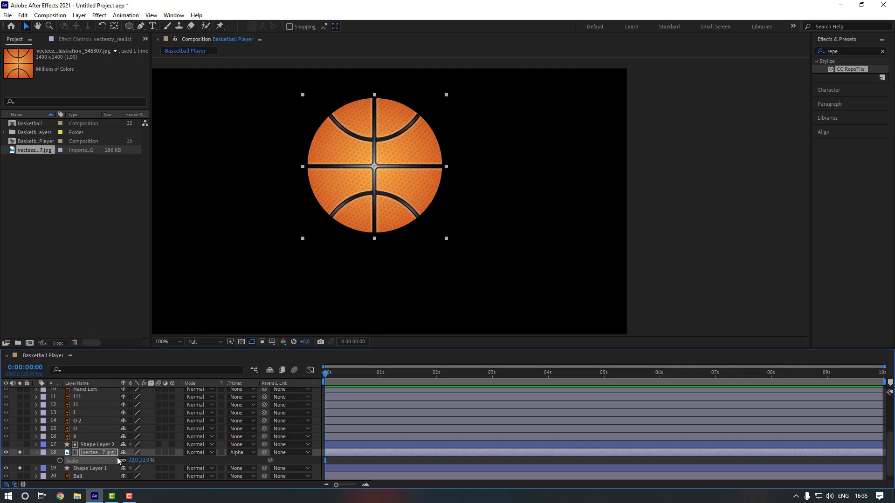
pyautogui.click(20, 452)
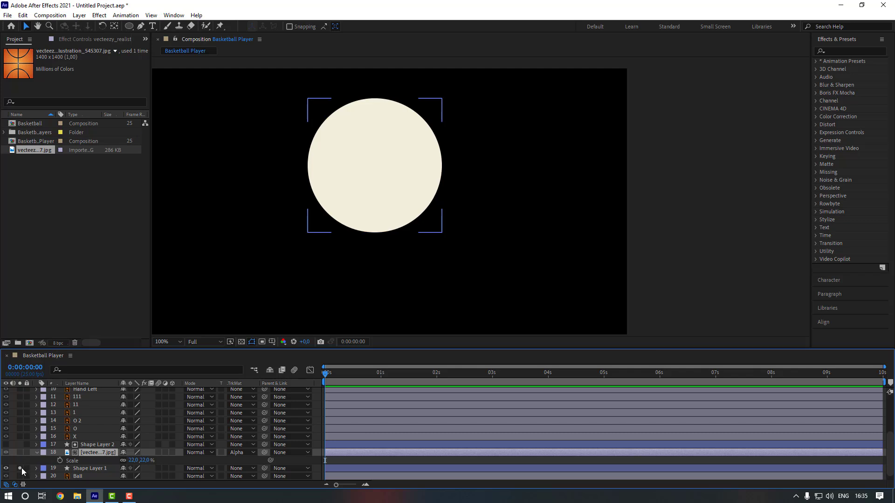
pyautogui.click(20, 468)
# Delete the original Ball layer from the composition
pyautogui.scroll(-2, 358, 263)
pyautogui.scroll(-1, 82, 469)
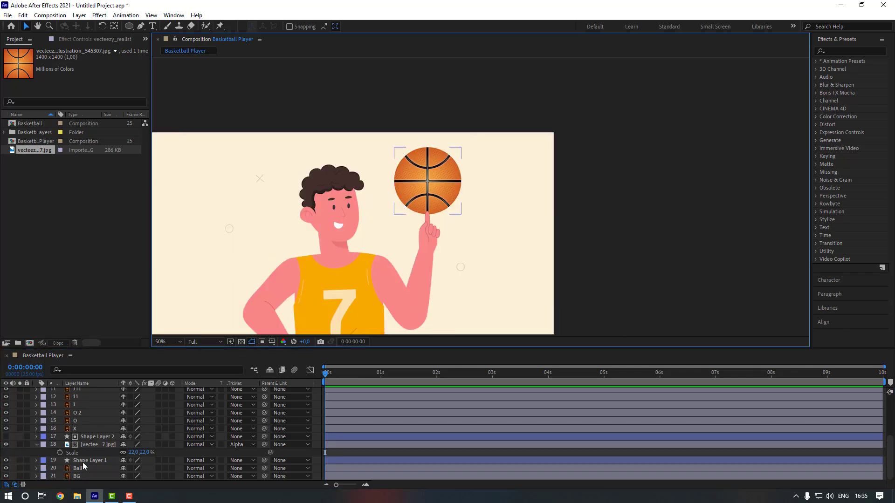
pyautogui.click(84, 468)
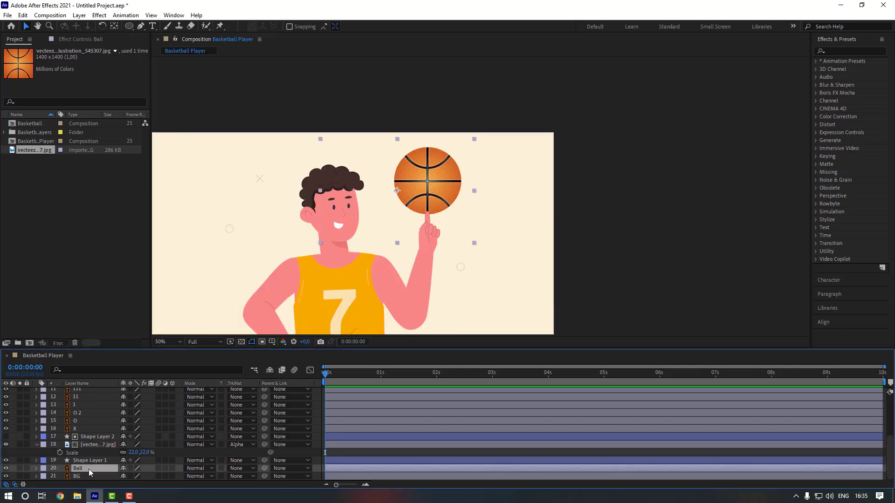
pyautogui.press('Delete')
pyautogui.click(97, 469)
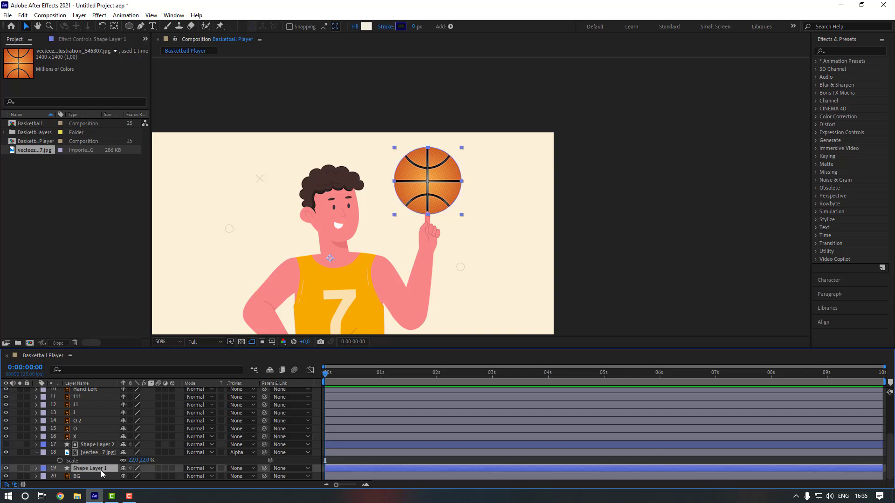
pyautogui.click(115, 27)
pyautogui.press('v')
pyautogui.press('/')
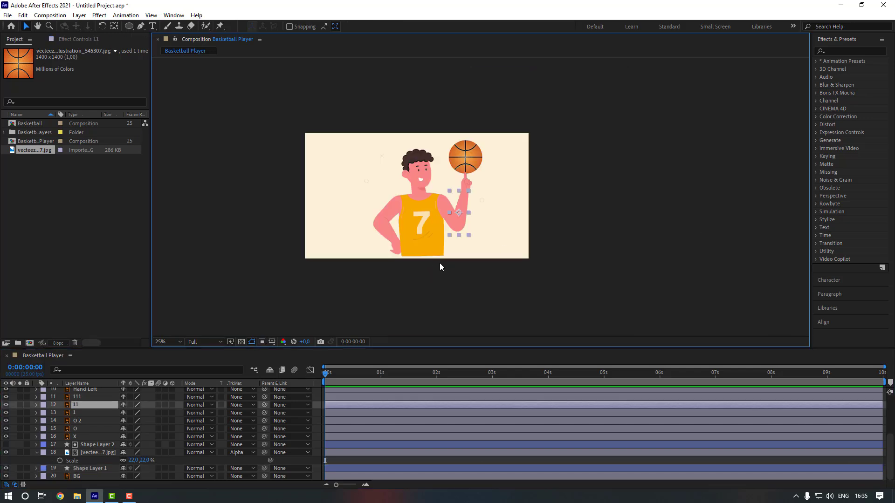
# Solo the raised hand's layer 1 and move its anchor point down to the wrist
pyautogui.scroll(2, 415, 206)
pyautogui.scroll(1, 90, 433)
pyautogui.click(89, 436)
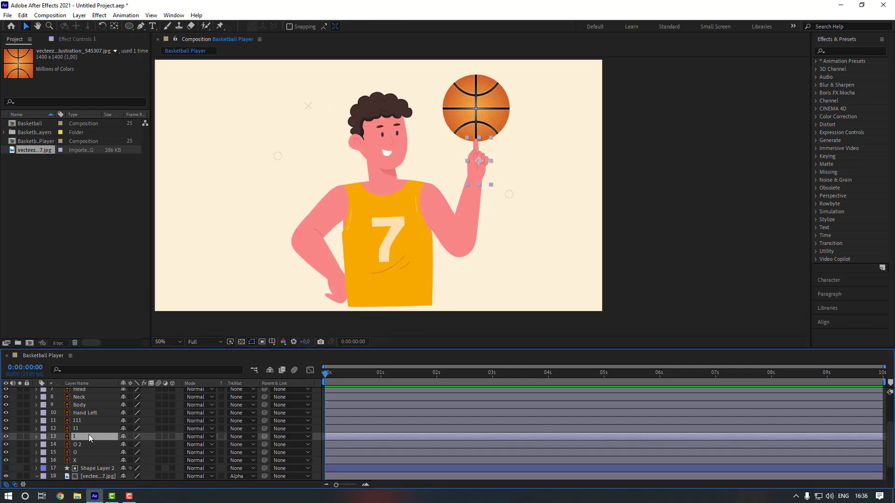
pyautogui.click(20, 436)
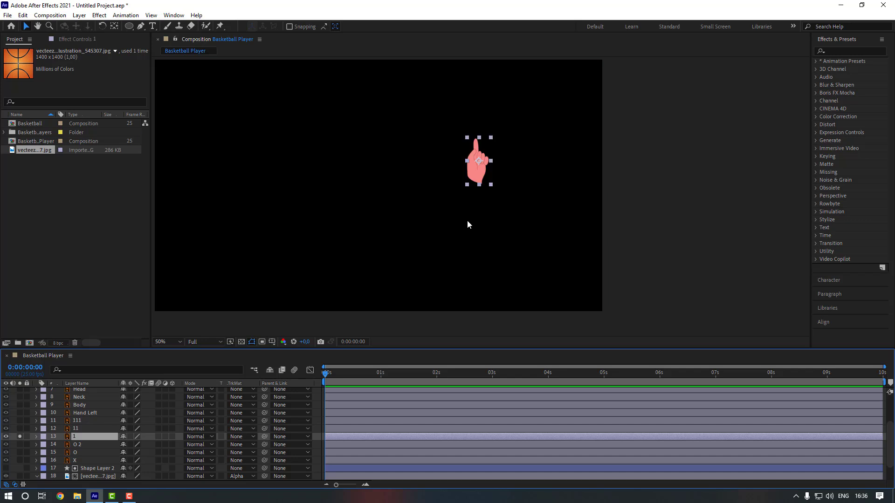
pyautogui.moveTo(450, 207); pyautogui.dragTo(372, 237)
pyautogui.click(114, 26)
pyautogui.scroll(2, 422, 210)
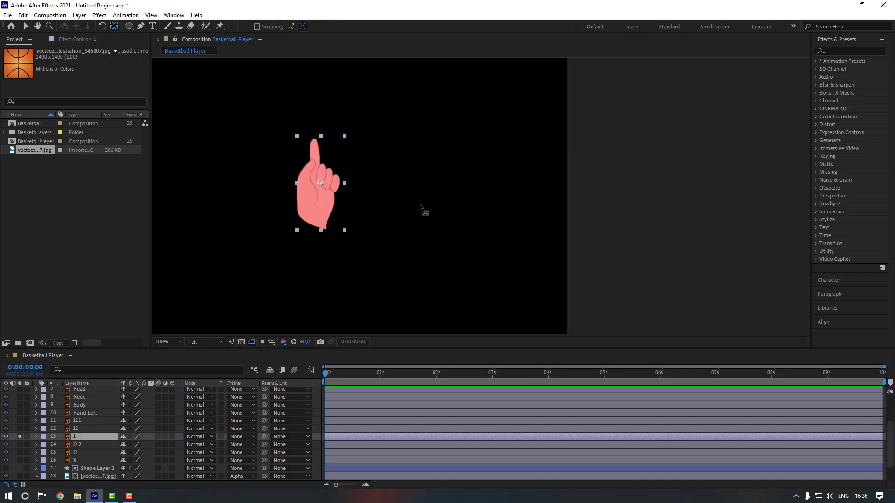
pyautogui.moveTo(321, 187); pyautogui.dragTo(314, 217)
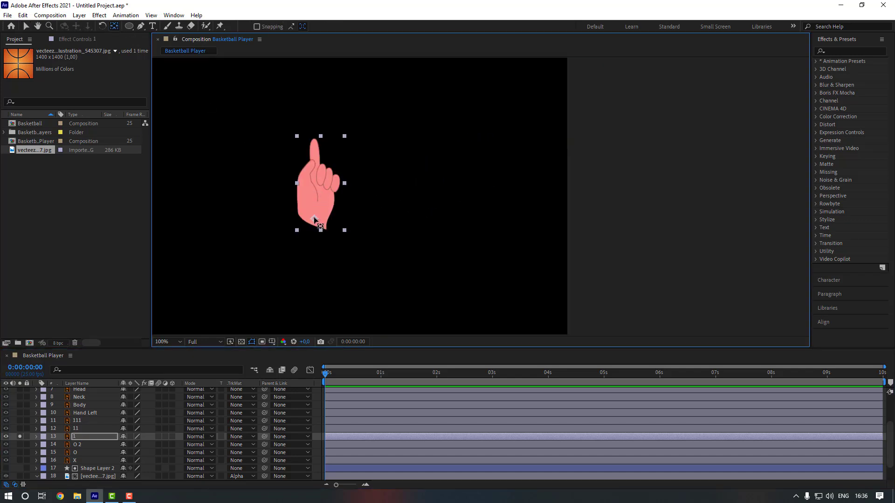
# Switch the solo from layer 1 to forearm layer 11 and move the forearm's anchor point down to the elbow
pyautogui.click(19, 429)
pyautogui.click(20, 437)
pyautogui.moveTo(376, 256); pyautogui.dragTo(442, 147)
pyautogui.click(359, 184)
pyautogui.moveTo(360, 188); pyautogui.dragTo(346, 249)
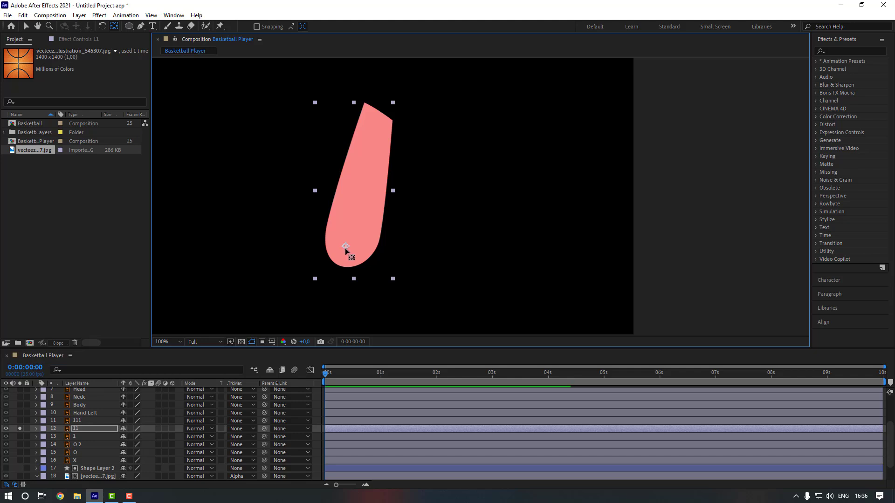
# Switch the solo to upper arm layer 111, move its anchor point to the shoulder, and turn the solo off
pyautogui.click(19, 428)
pyautogui.click(19, 420)
pyautogui.click(335, 233)
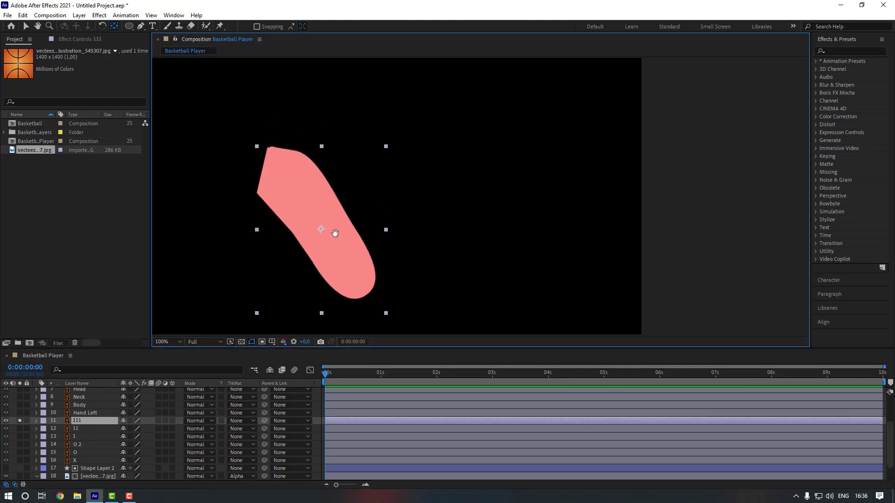
pyautogui.moveTo(326, 237); pyautogui.dragTo(282, 183)
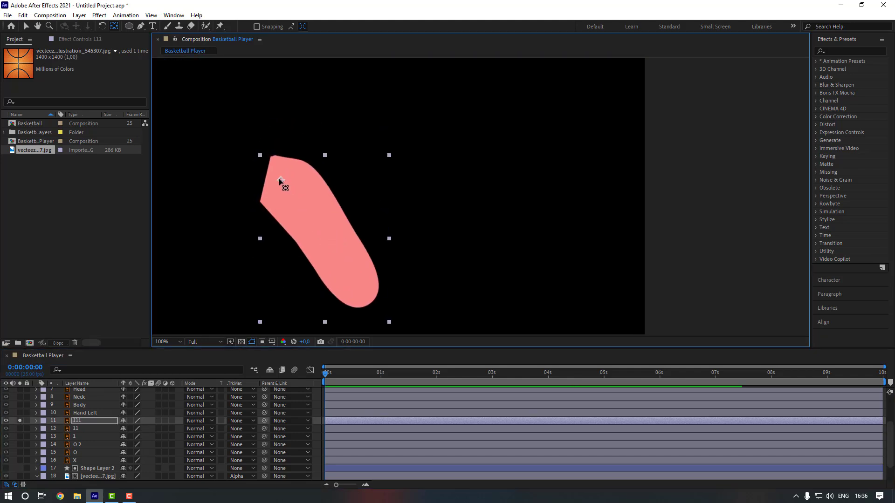
pyautogui.click(20, 421)
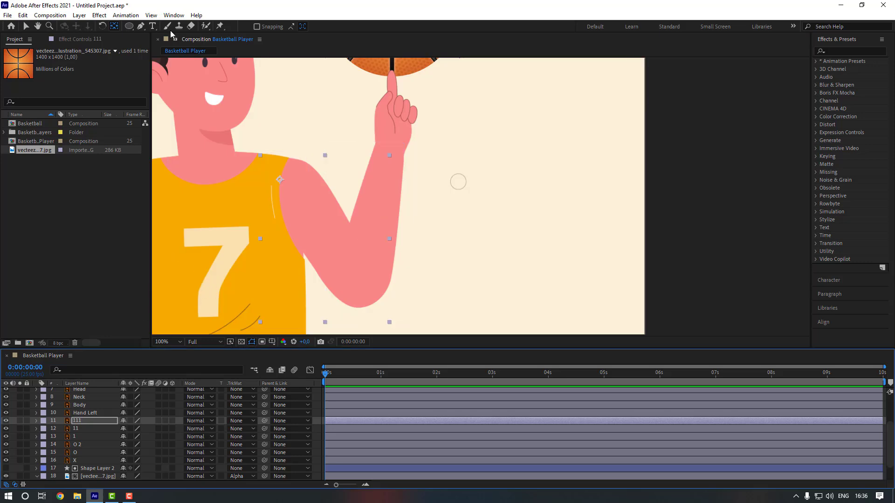
# Open Duik Angela and auto-rig the raised arm's layers 1, 11 and 111, ignoring the offer to hide layer controls
pyautogui.click(174, 14)
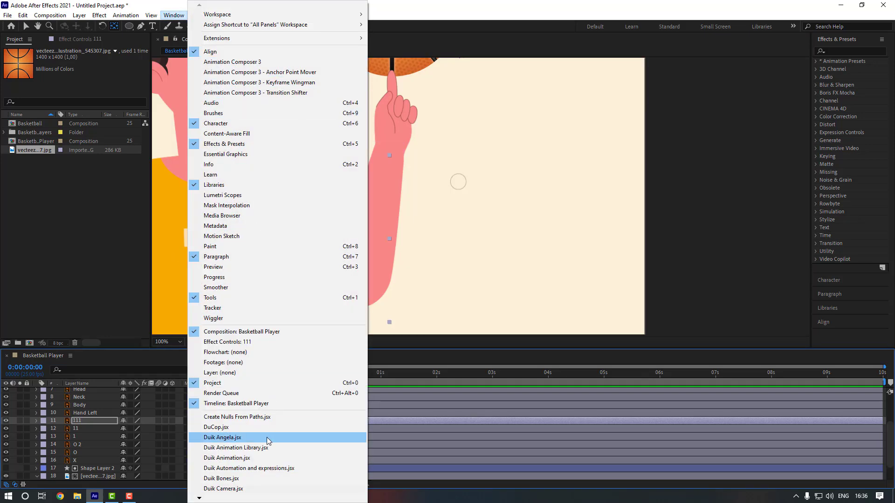
pyautogui.click(269, 439)
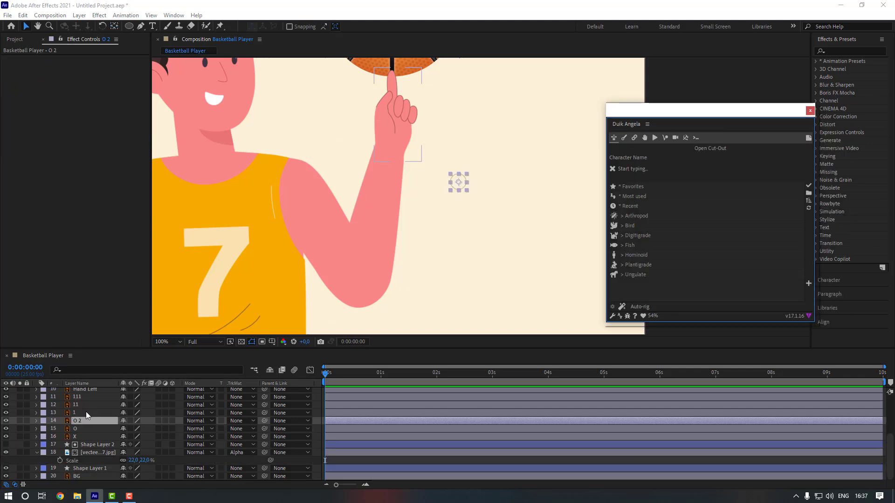
pyautogui.click(86, 412)
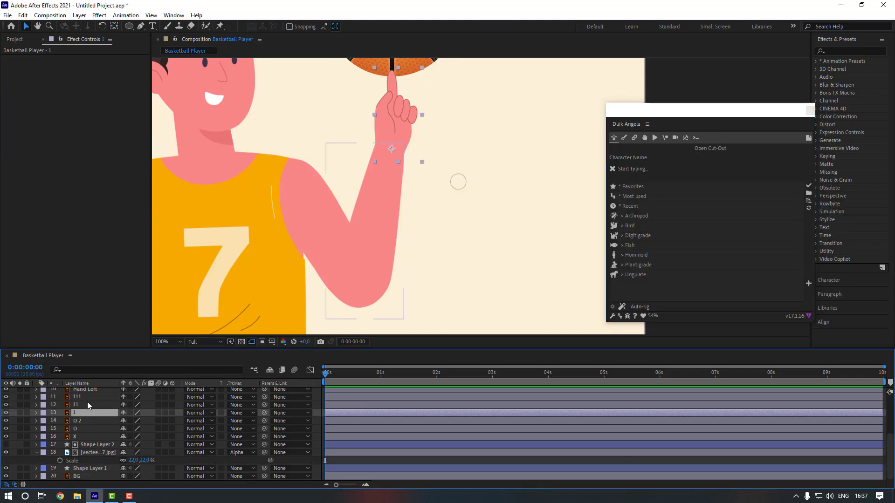
pyautogui.keyDown('shift'); pyautogui.click(88, 399); pyautogui.keyUp('shift')
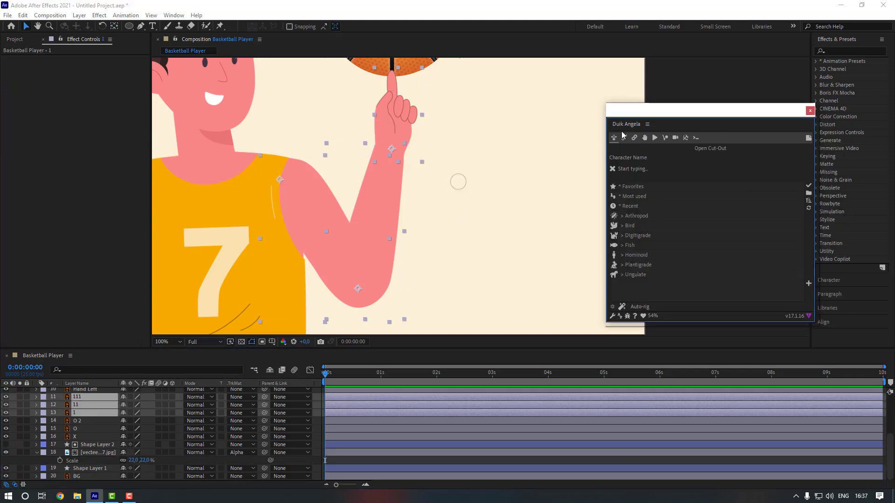
pyautogui.click(635, 138)
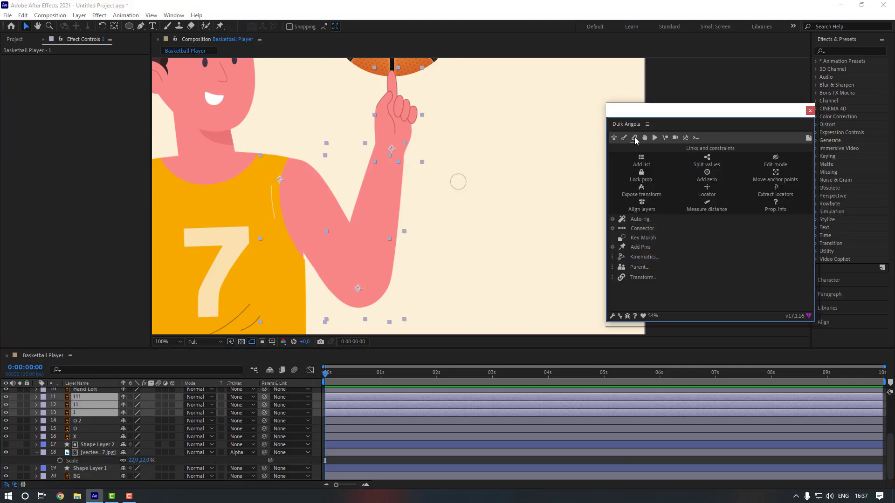
pyautogui.click(640, 220)
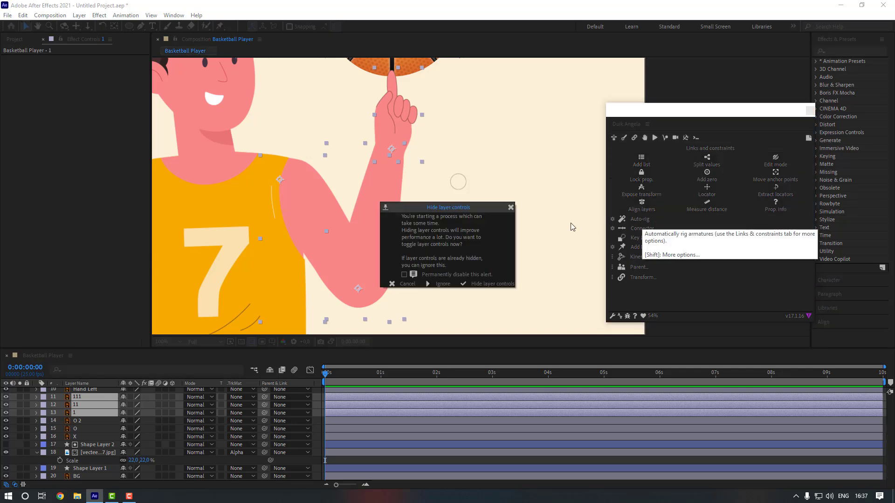
pyautogui.click(443, 285)
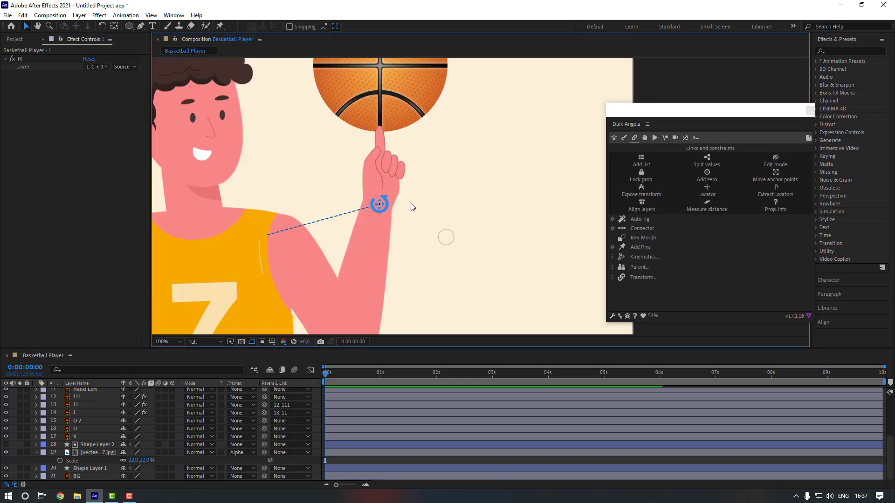
pyautogui.moveTo(402, 236); pyautogui.dragTo(397, 185)
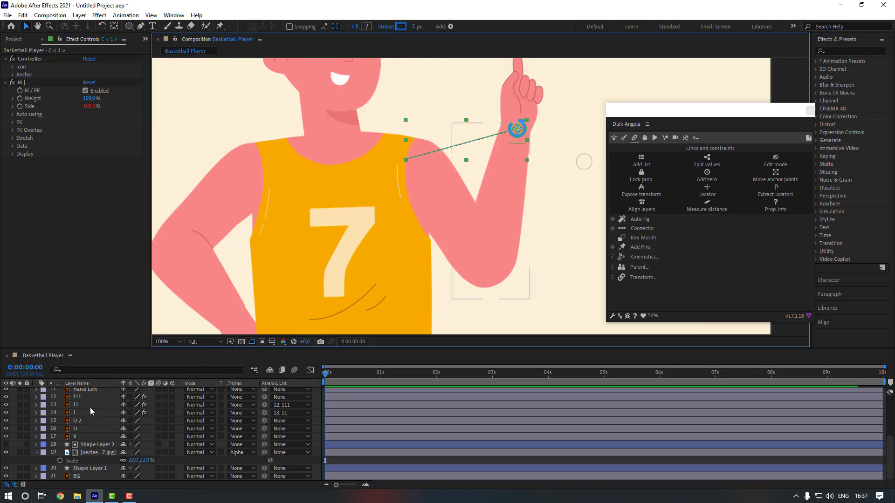
# Solo the Hand Left layer and move its anchor point up to the shoulder
pyautogui.scroll(1, 90, 409)
pyautogui.click(86, 412)
pyautogui.press('y')
pyautogui.click(19, 413)
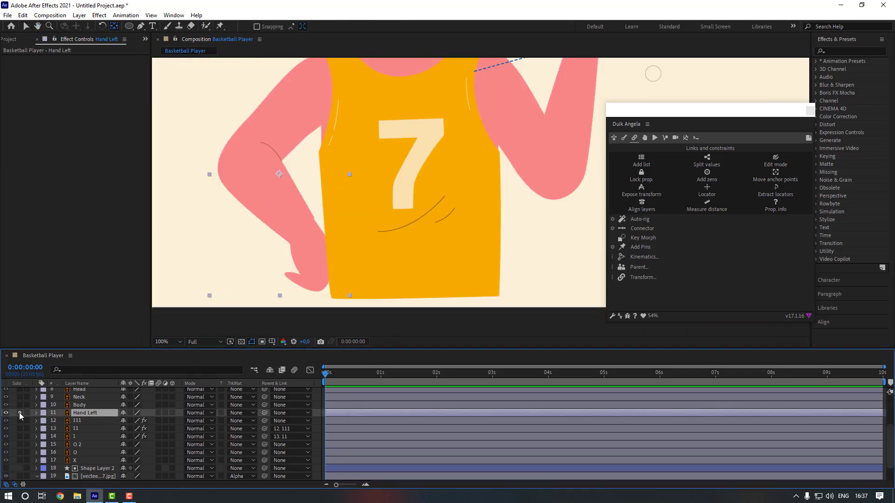
pyautogui.scroll(2, 279, 198)
pyautogui.moveTo(282, 201); pyautogui.dragTo(320, 117)
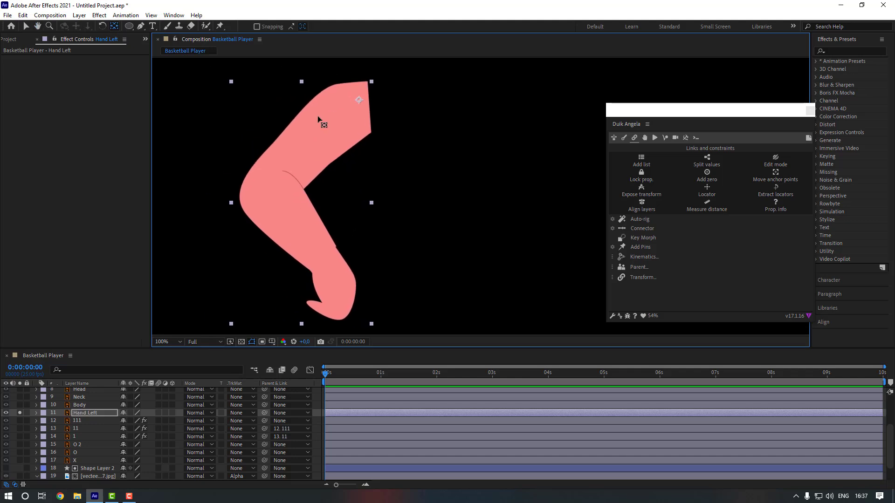
# Place puppet pins on the Hand Left layer at the shoulder, elbow and wrist
pyautogui.hotkey('ctrl', 'p')
pyautogui.click(221, 26)
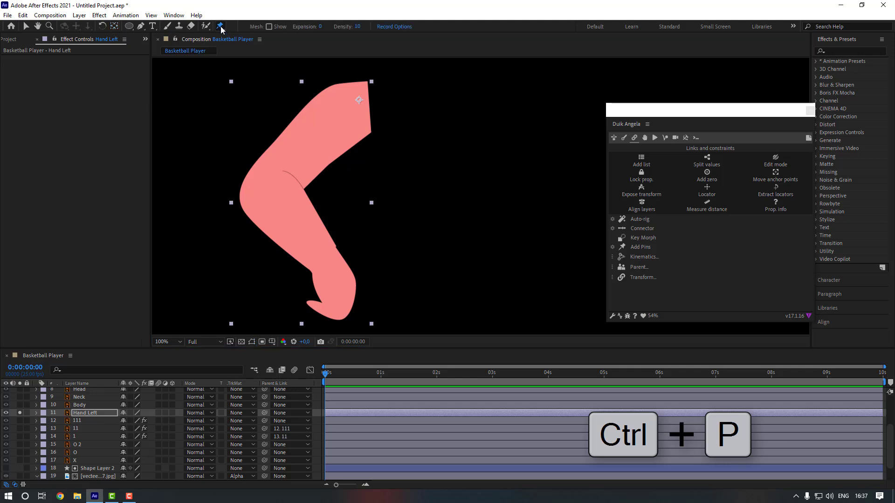
pyautogui.click(353, 102)
pyautogui.moveTo(338, 226); pyautogui.dragTo(314, 187)
pyautogui.click(308, 227)
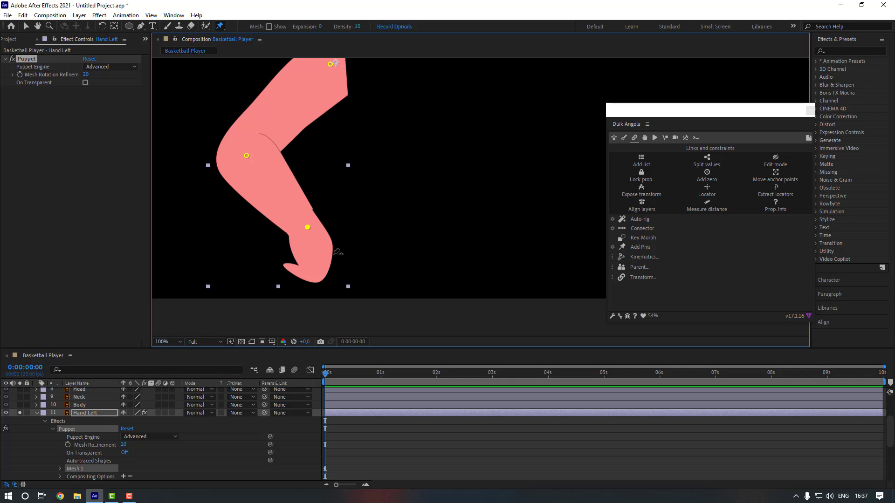
# Create Duik pin controller layers for the Hand Left puppet pins, ignoring the offer to hide layer controls
pyautogui.scroll(-1, 335, 254)
pyautogui.click(89, 437)
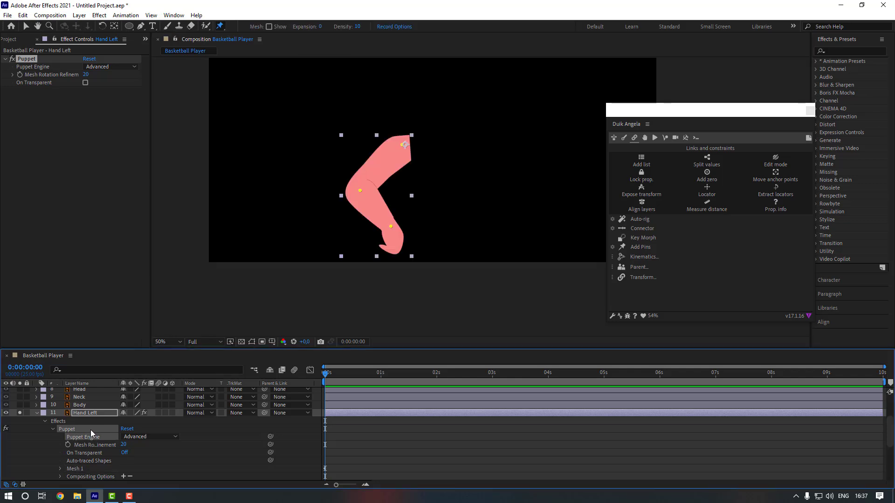
pyautogui.scroll(2, 481, 197)
pyautogui.click(643, 248)
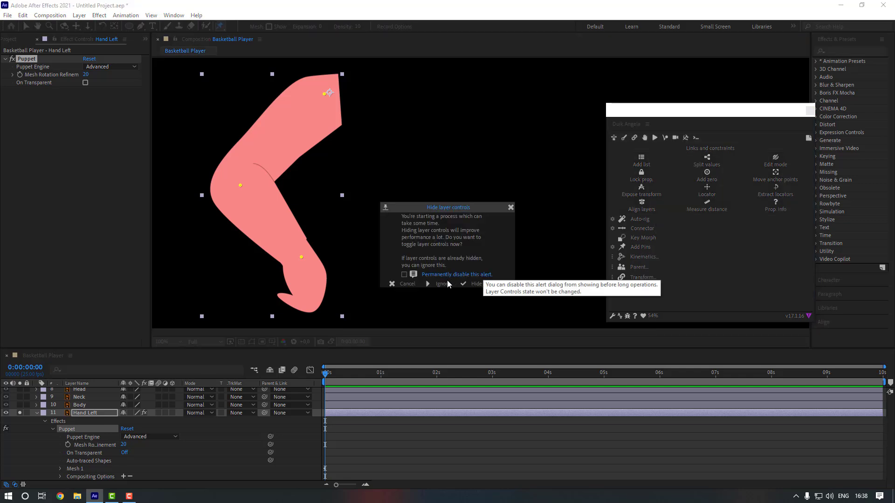
pyautogui.click(444, 282)
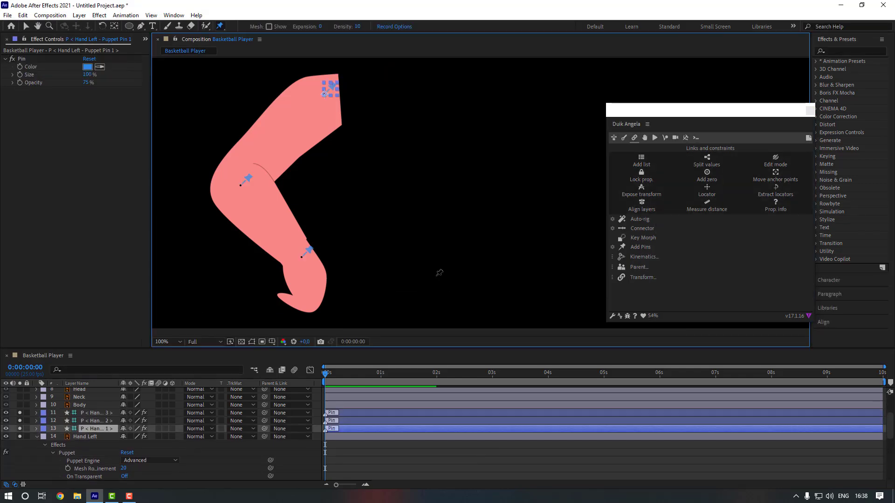
# Parent Hand Left pin 3 to pin 2, pin 2 to pin 1, and pin 1 to the Body layer
pyautogui.click(103, 413)
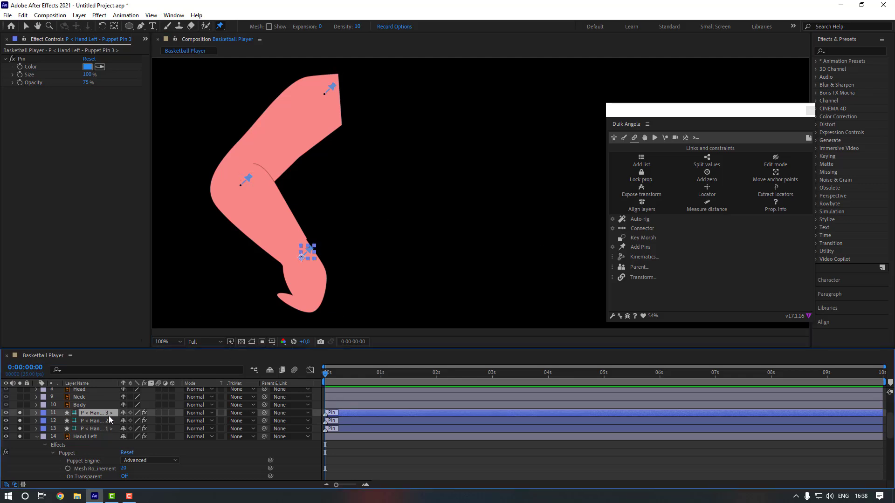
pyautogui.moveTo(264, 413); pyautogui.dragTo(98, 424)
pyautogui.click(98, 424)
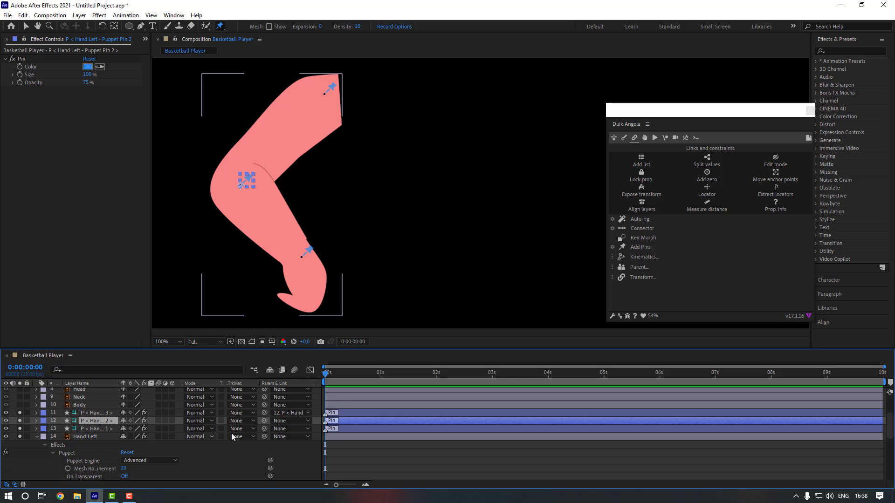
pyautogui.moveTo(265, 421); pyautogui.dragTo(97, 429)
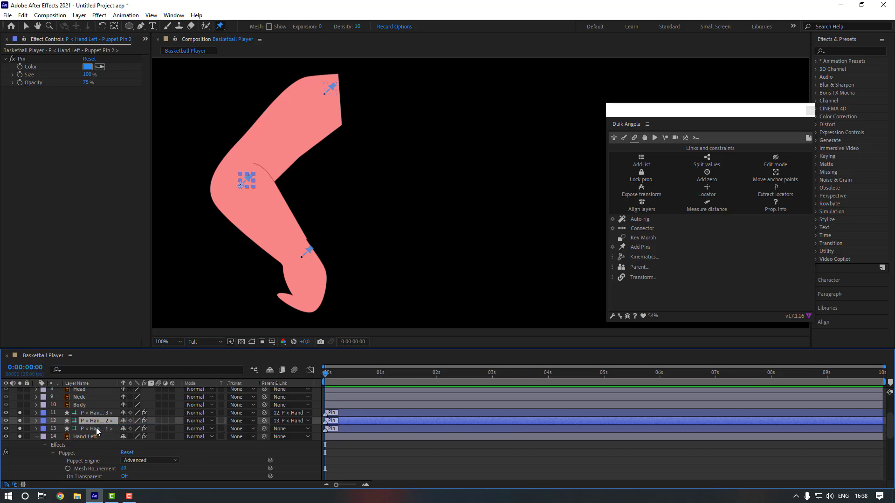
pyautogui.click(98, 429)
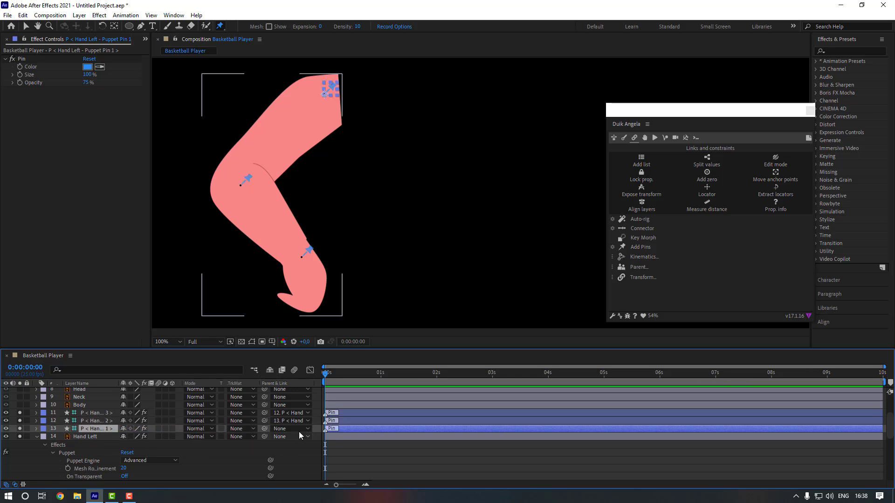
pyautogui.moveTo(264, 429); pyautogui.dragTo(103, 409)
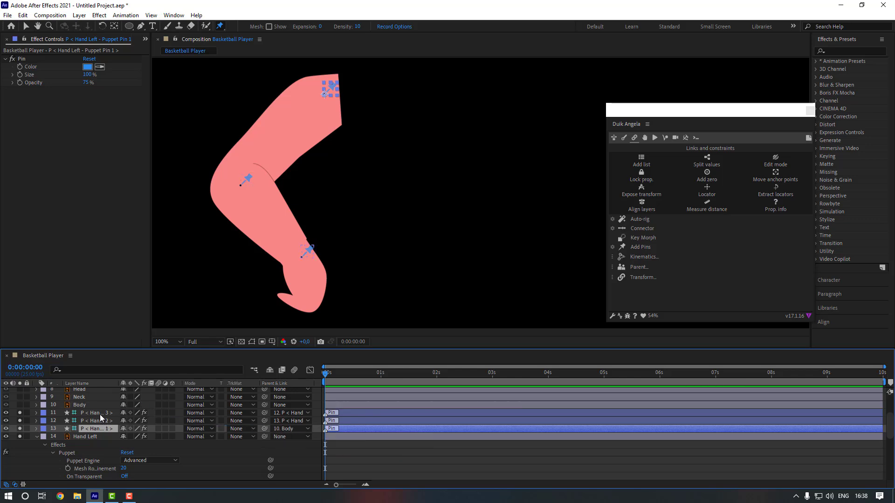
# Auto-rig the three Hand Left pin layers together with Duik, leaving layer controls shown
pyautogui.keyDown('shift'); pyautogui.click(100, 414); pyautogui.keyUp('shift')
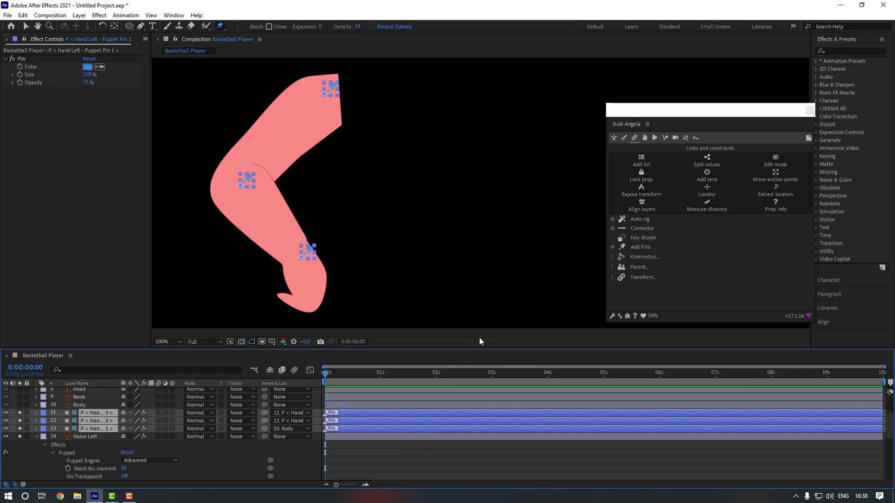
pyautogui.click(642, 223)
pyautogui.click(438, 283)
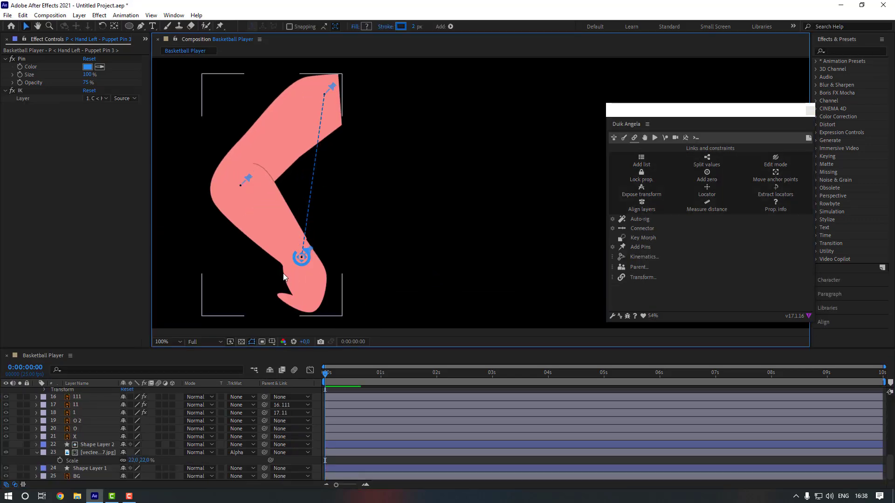
# Turn off solo on the Hand Left arm, its pins and its controller, and close Duik Angela
pyautogui.scroll(4, 87, 412)
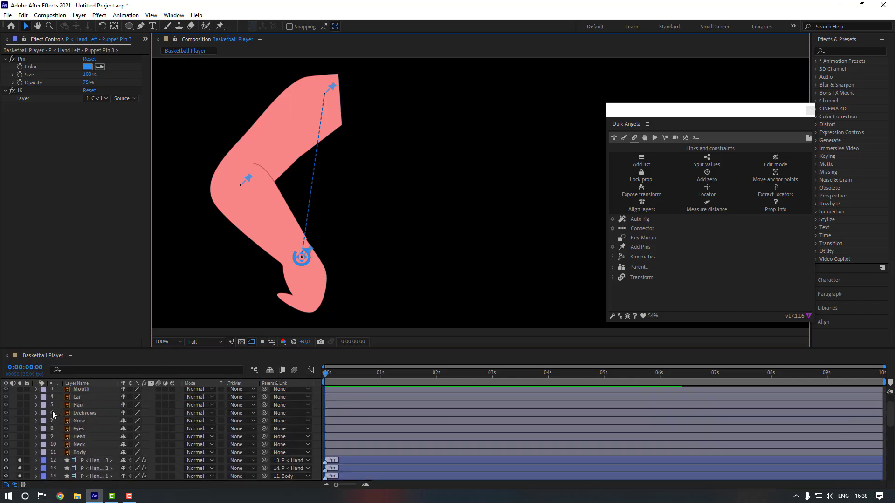
pyautogui.scroll(-2, 52, 411)
pyautogui.moveTo(20, 414); pyautogui.dragTo(20, 434)
pyautogui.scroll(3, 100, 399)
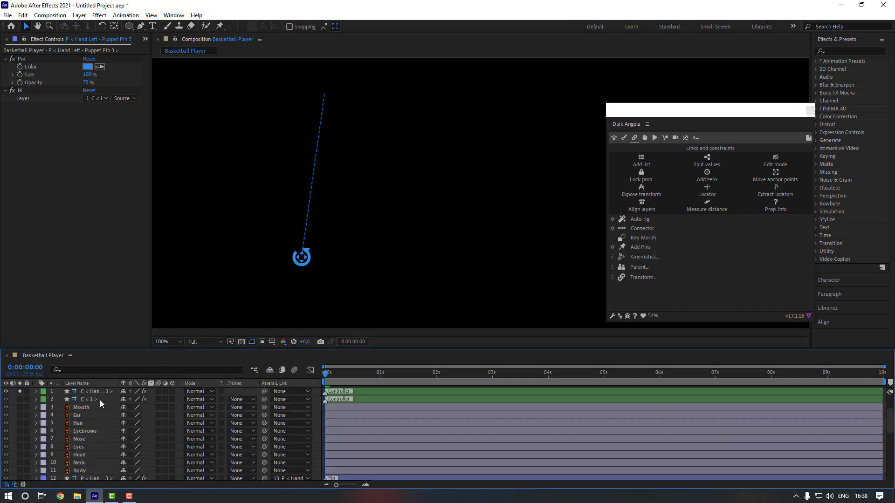
pyautogui.click(19, 392)
pyautogui.moveTo(303, 263)
pyautogui.mouseDown()
pyautogui.moveTo(280, 257)
pyautogui.moveTo(294, 251)
pyautogui.mouseUp()
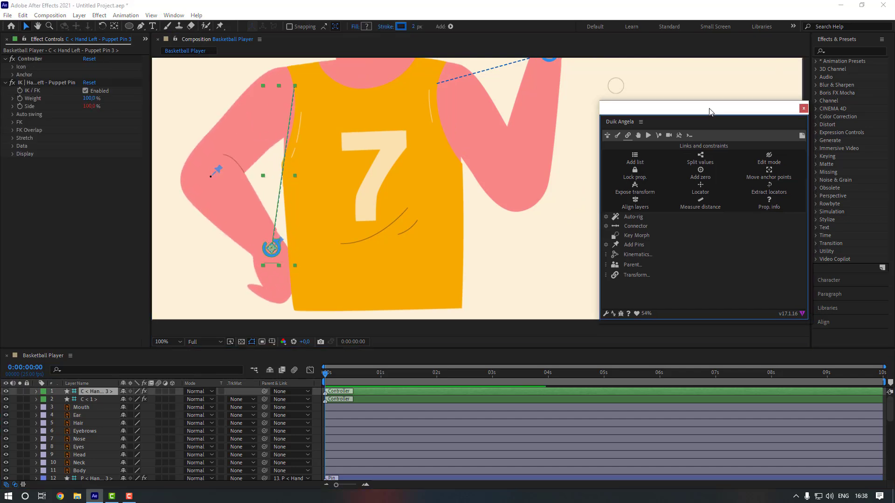
pyautogui.click(803, 109)
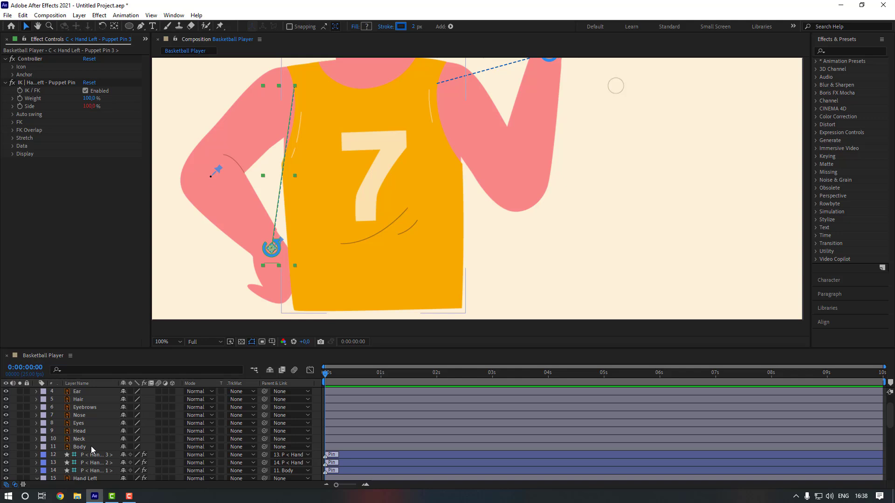
# Solo the Body layer, move its anchor point to the bottom centre of the jersey, and turn the solo off
pyautogui.click(84, 447)
pyautogui.click(20, 447)
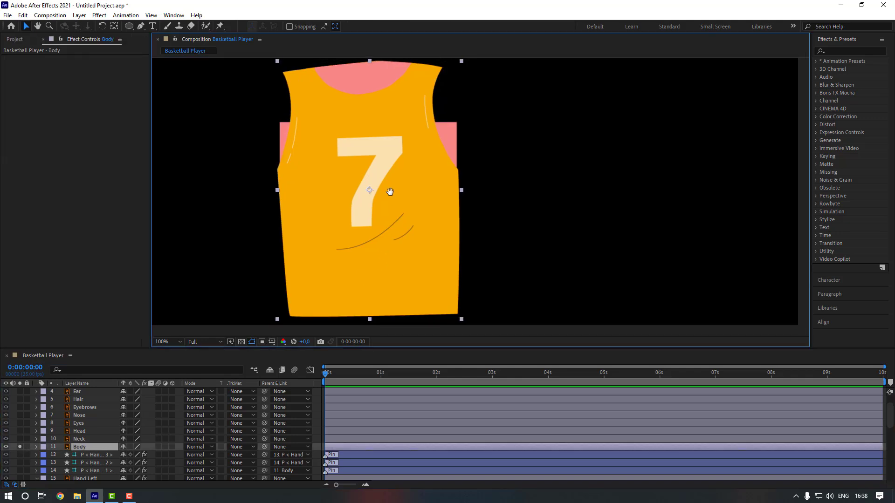
pyautogui.press('y')
pyautogui.moveTo(368, 191); pyautogui.dragTo(368, 313)
pyautogui.click(20, 447)
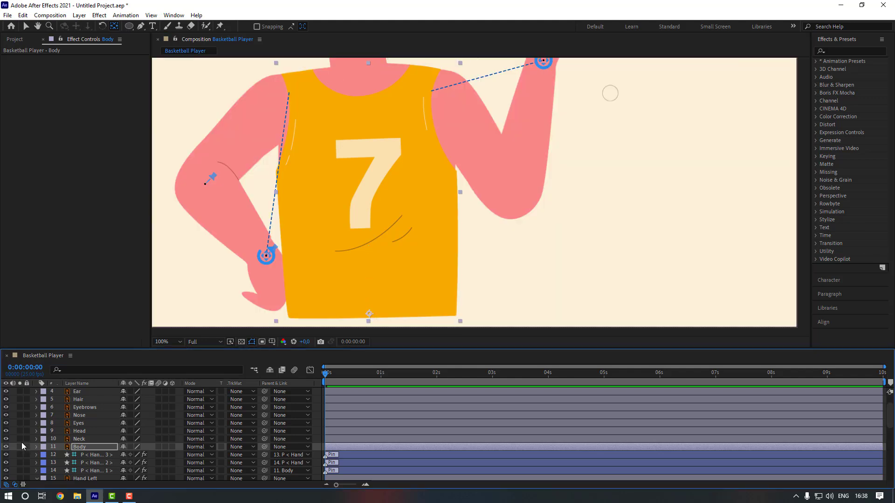
# Solo the Neck layer, move its anchor point down to the base of the neck, and turn the solo off
pyautogui.click(20, 439)
pyautogui.click(79, 440)
pyautogui.press('h')
pyautogui.press('y')
pyautogui.moveTo(350, 107); pyautogui.dragTo(351, 161)
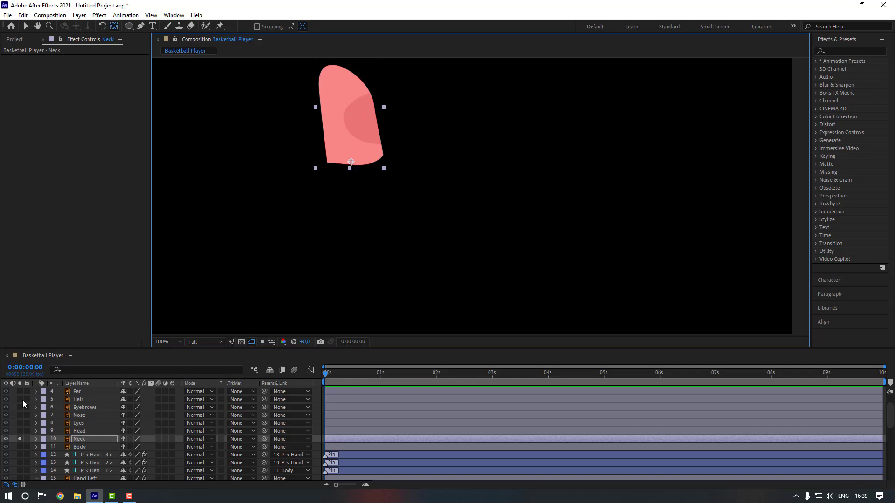
pyautogui.click(20, 439)
# Solo the Head layer, move its anchor point down to the chin where it meets the neck, and turn the solo off
pyautogui.click(19, 431)
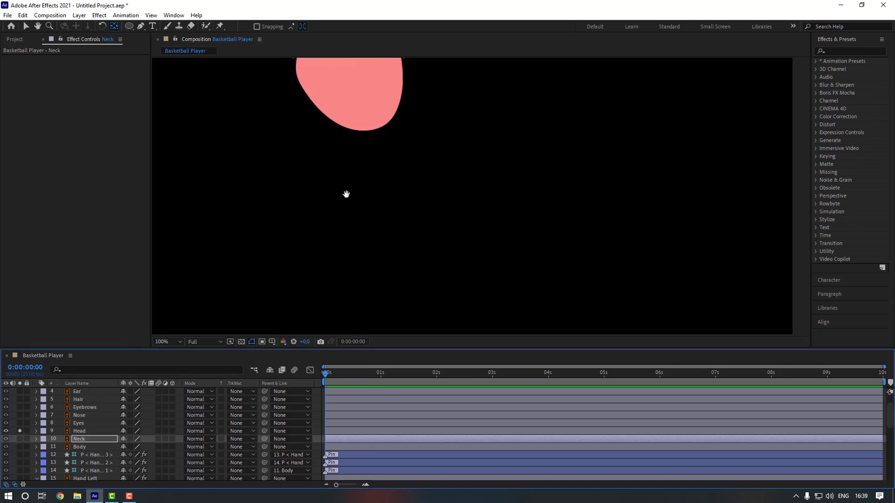
pyautogui.click(344, 150)
pyautogui.moveTo(346, 161); pyautogui.dragTo(347, 213)
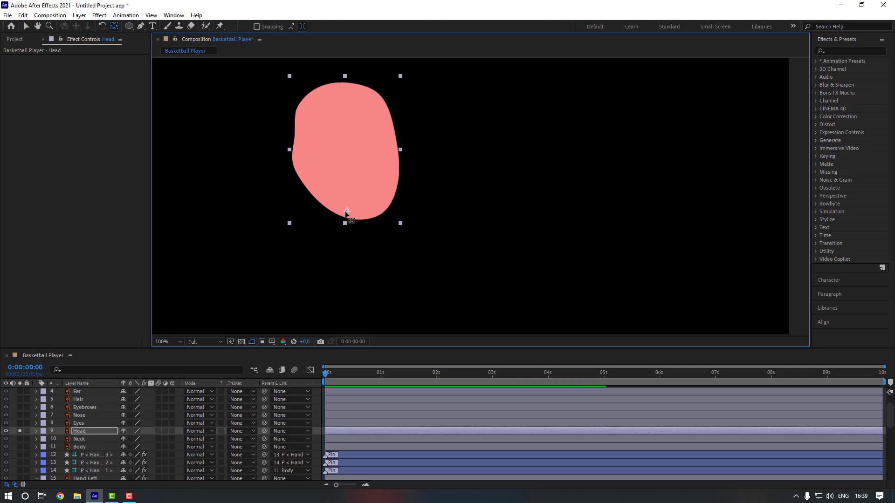
pyautogui.click(20, 431)
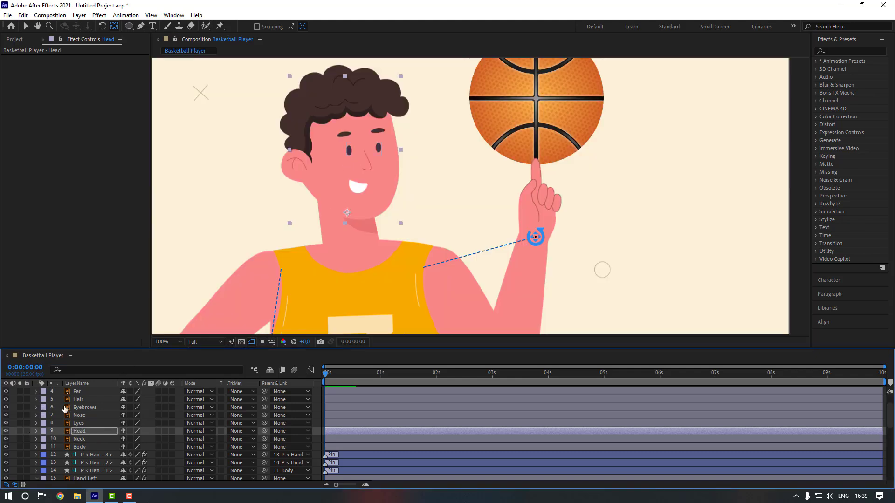
# Parent the Head layer to Neck and the Neck layer to Body
pyautogui.moveTo(264, 432); pyautogui.dragTo(97, 441)
pyautogui.click(110, 441)
pyautogui.moveTo(264, 438); pyautogui.dragTo(90, 447)
# Parent the Eyes, Nose, Eyebrows, Hair, Ear and Mouth layers to the Head layer
pyautogui.scroll(1, 88, 427)
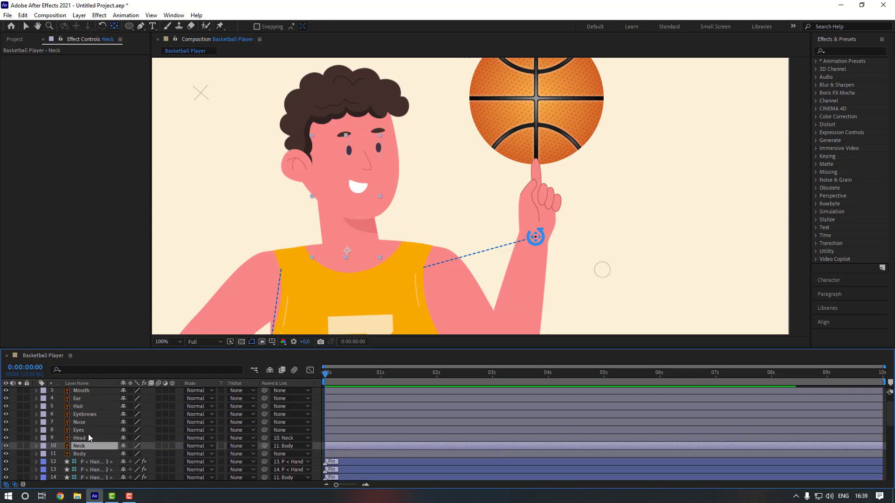
pyautogui.click(90, 431)
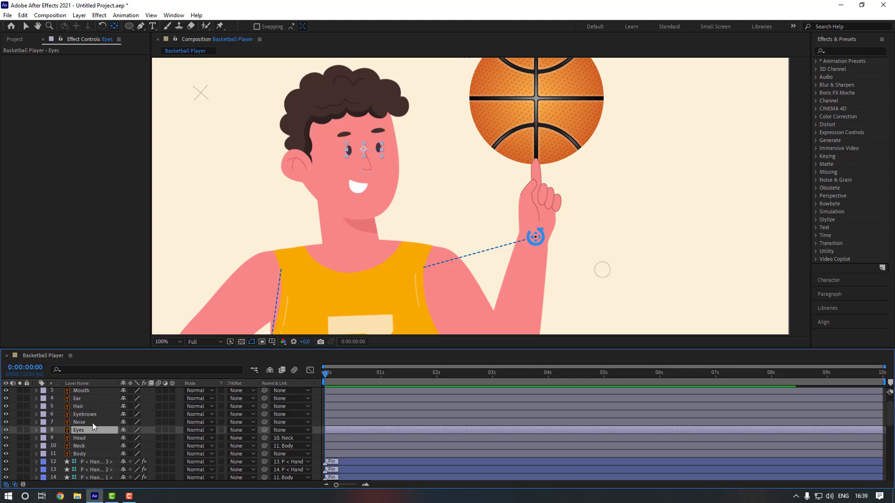
pyautogui.keyDown('ctrl'); pyautogui.click(92, 422); pyautogui.keyUp('ctrl')
pyautogui.keyDown('ctrl'); pyautogui.click(94, 414); pyautogui.keyUp('ctrl')
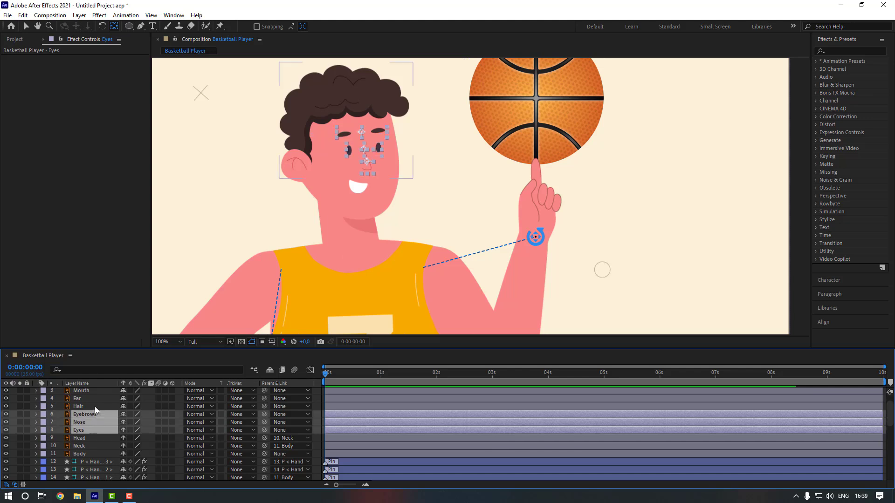
pyautogui.keyDown('ctrl'); pyautogui.click(94, 407); pyautogui.keyUp('ctrl')
pyautogui.keyDown('ctrl'); pyautogui.click(93, 399); pyautogui.keyUp('ctrl')
pyautogui.scroll(1, 93, 402)
pyautogui.keyDown('ctrl'); pyautogui.click(89, 408); pyautogui.keyUp('ctrl')
pyautogui.scroll(-1, 85, 422)
pyautogui.moveTo(264, 423); pyautogui.dragTo(82, 431)
# Parent the raised arm's upper layer, 111, to the Body layer
pyautogui.scroll(-3, 37, 456)
pyautogui.click(37, 456)
pyautogui.scroll(-3, 93, 433)
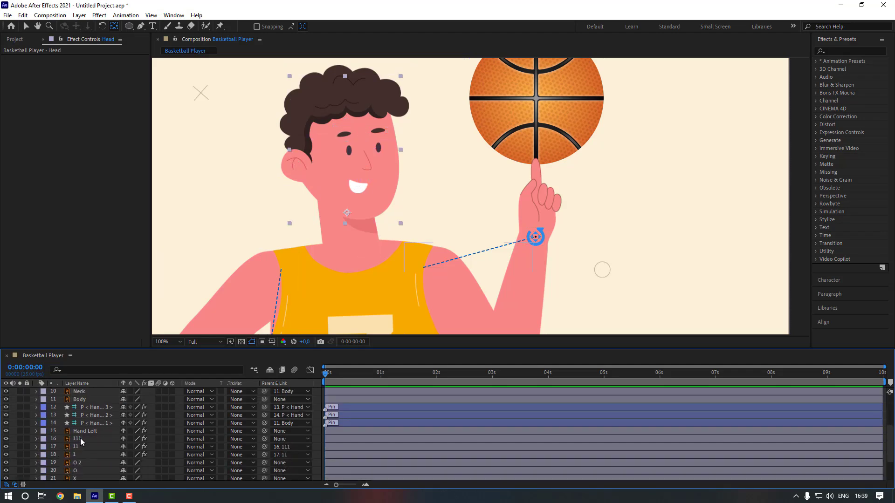
pyautogui.click(102, 416)
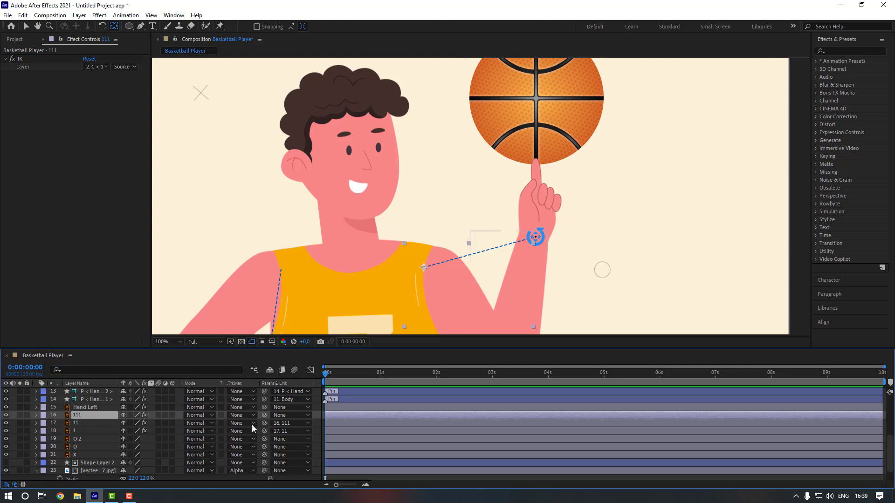
pyautogui.scroll(3, 252, 427)
pyautogui.moveTo(264, 439); pyautogui.dragTo(82, 401)
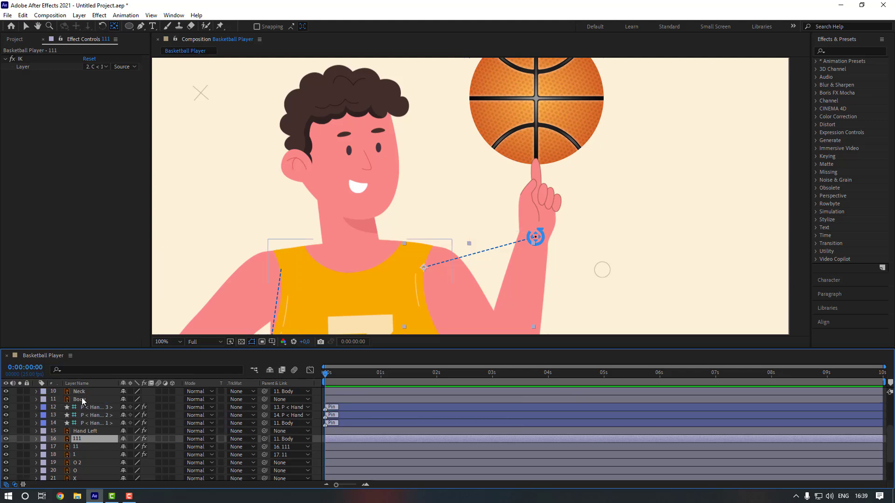
# Select the Body layer and nudge it sideways and back to test the parented rig
pyautogui.scroll(-4, 309, 279)
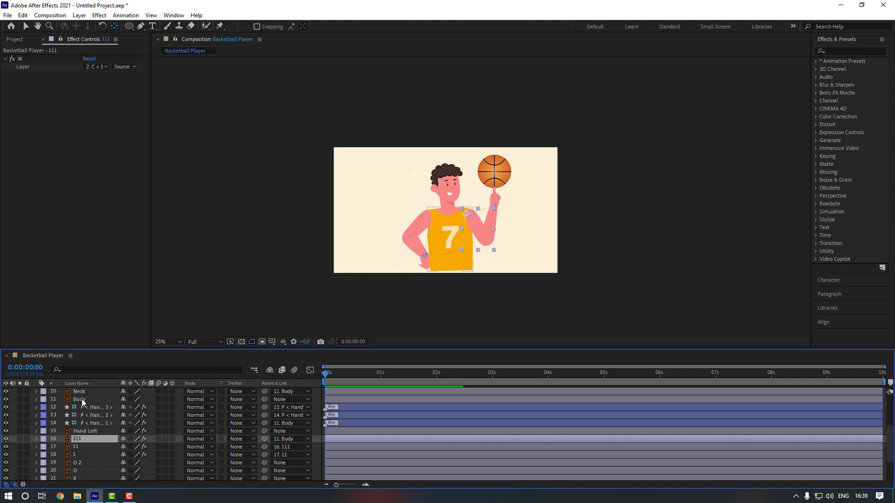
pyautogui.click(82, 401)
pyautogui.scroll(2, 435, 255)
pyautogui.press('v')
pyautogui.moveTo(399, 286); pyautogui.dragTo(394, 285)
pyautogui.moveTo(394, 281); pyautogui.dragTo(400, 281)
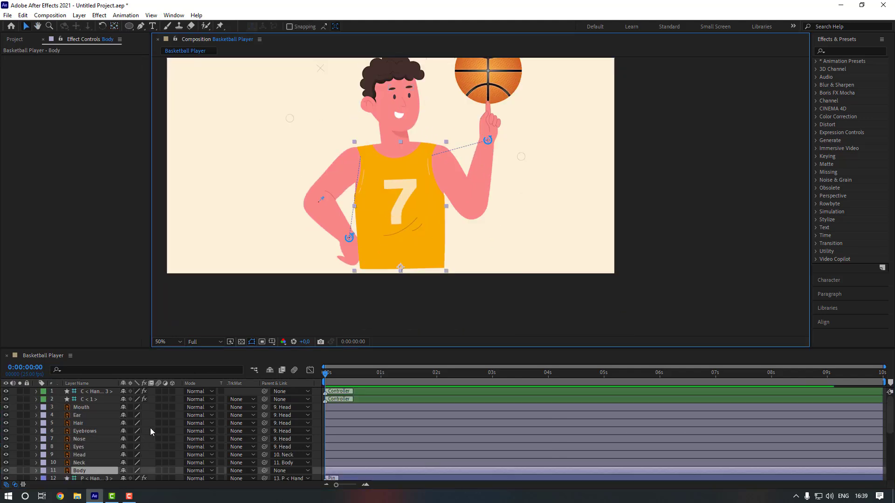
# Apply the CC RepeTile effect to the basketball texture layer and set its Expand Right value to 3420
pyautogui.scroll(-4, 150, 428)
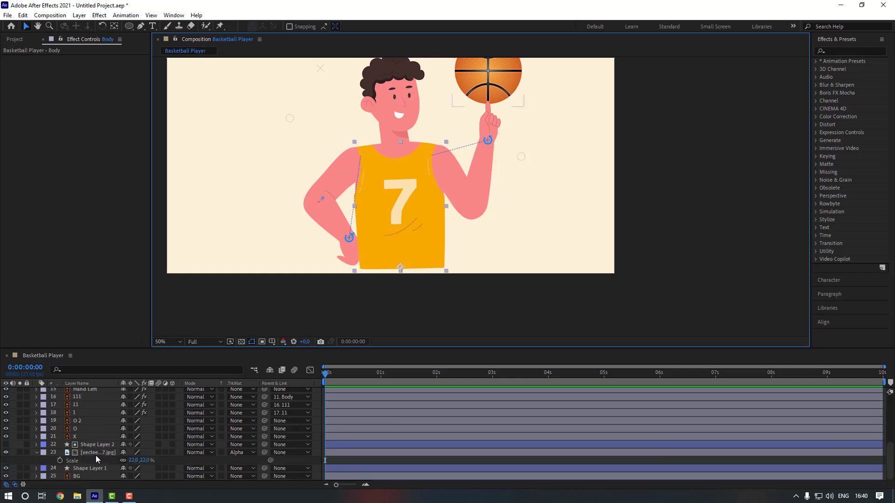
pyautogui.click(97, 455)
pyautogui.click(857, 50)
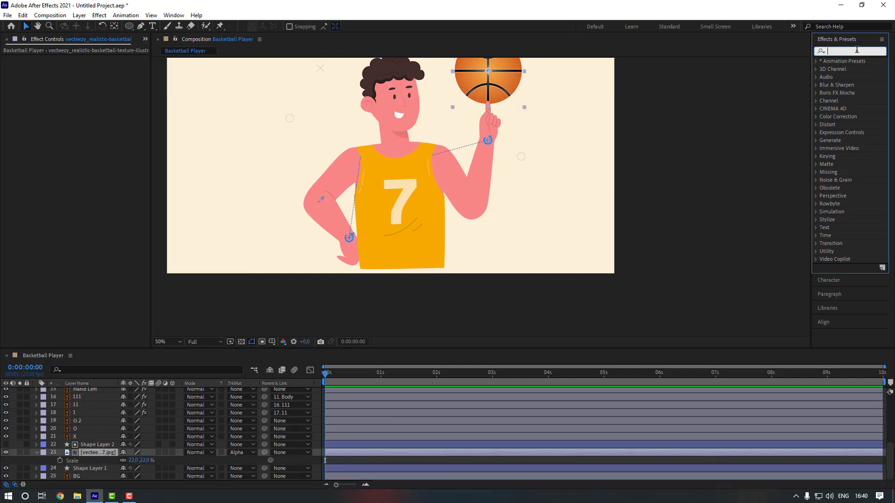
pyautogui.write('repe')
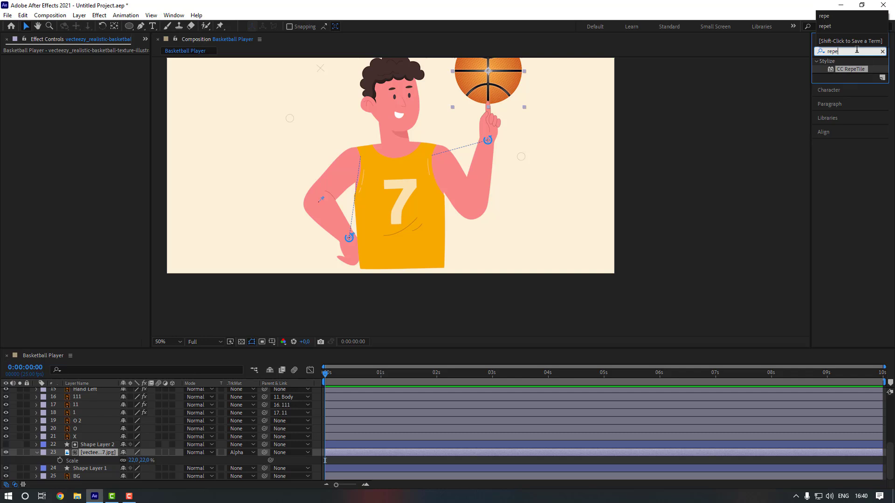
pyautogui.moveTo(852, 70); pyautogui.dragTo(97, 453)
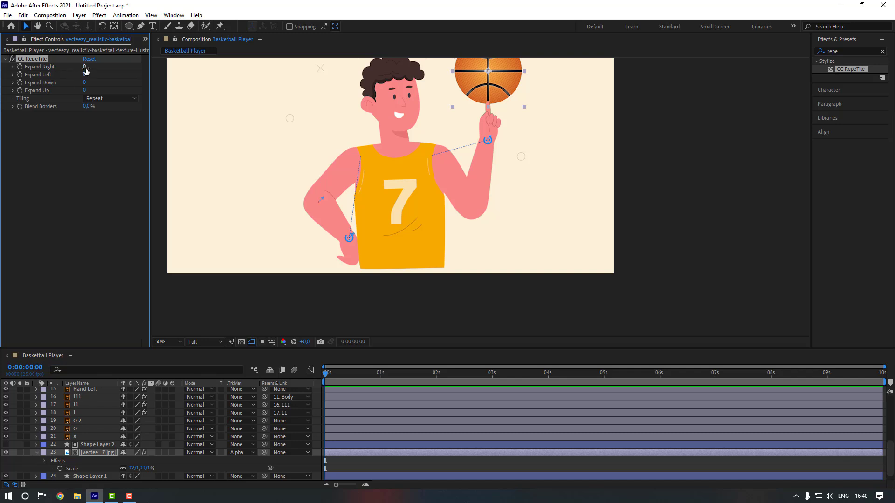
pyautogui.moveTo(103, 67); pyautogui.dragTo(155, 71)
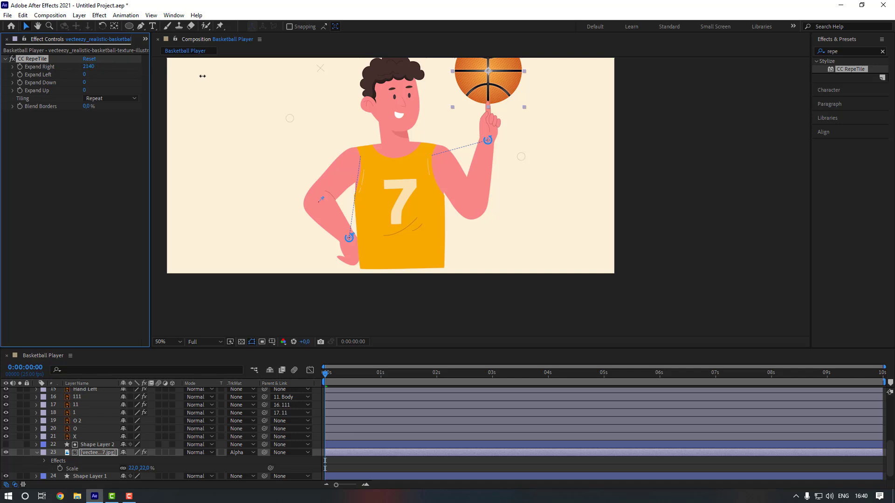
pyautogui.moveTo(256, 80); pyautogui.dragTo(268, 80)
# Try sliding the tiled basketball texture sideways inside the ball, and undo the move
pyautogui.moveTo(481, 115); pyautogui.dragTo(437, 178)
pyautogui.moveTo(445, 144); pyautogui.dragTo(293, 146)
pyautogui.hotkey('ctrl', 'z')
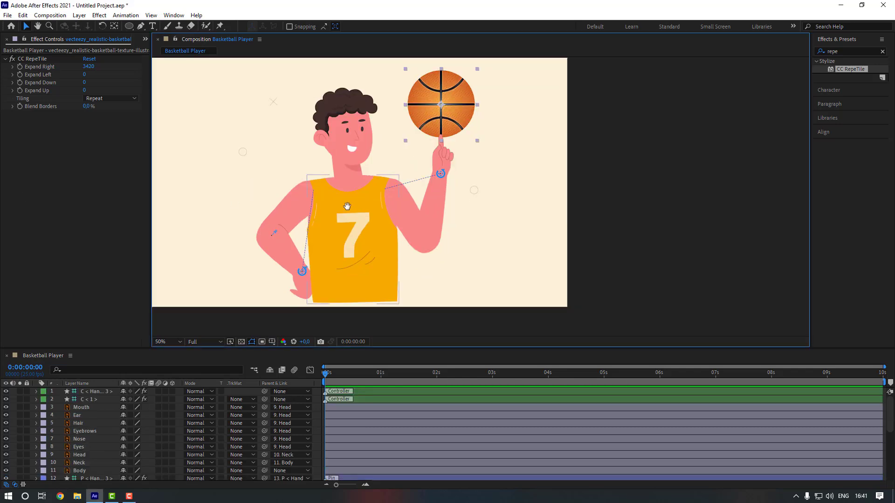
pyautogui.moveTo(464, 97); pyautogui.dragTo(457, 121)
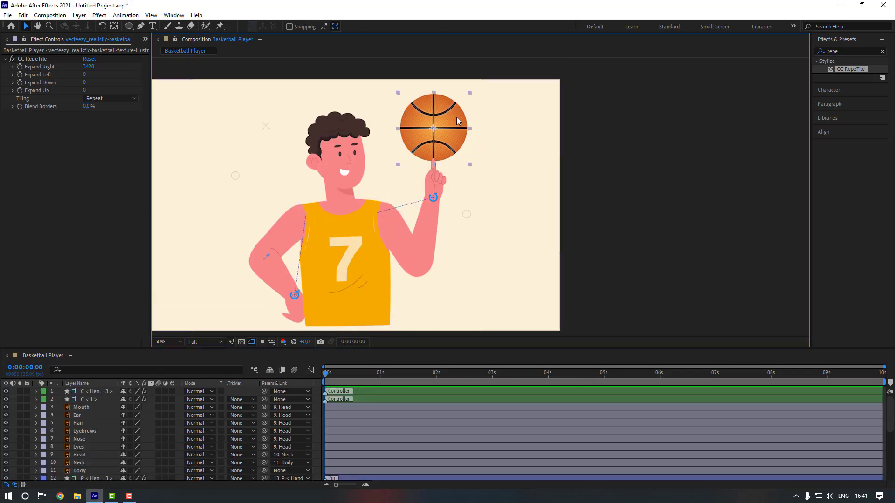
# Rename the raised arm's controller layer as Right Hand Controller and the other arm's controller as Left Hand Controller
pyautogui.click(91, 399)
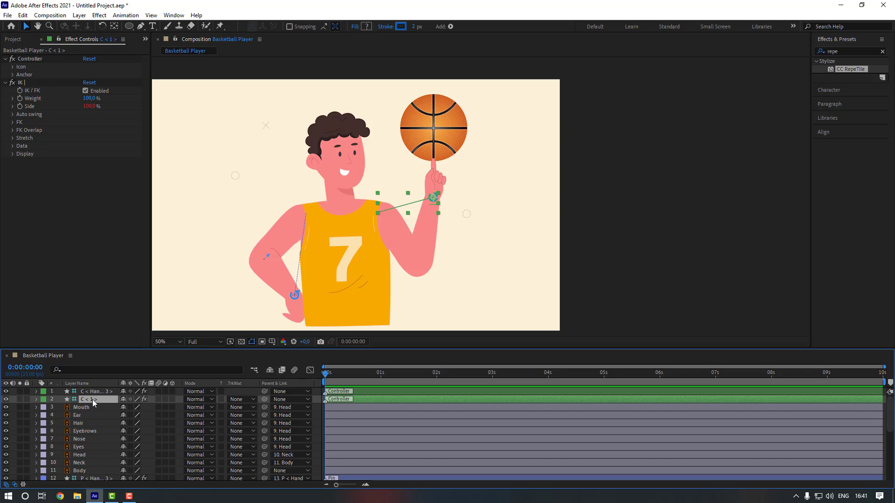
pyautogui.write('Right Hand Controller')
pyautogui.press('Return')
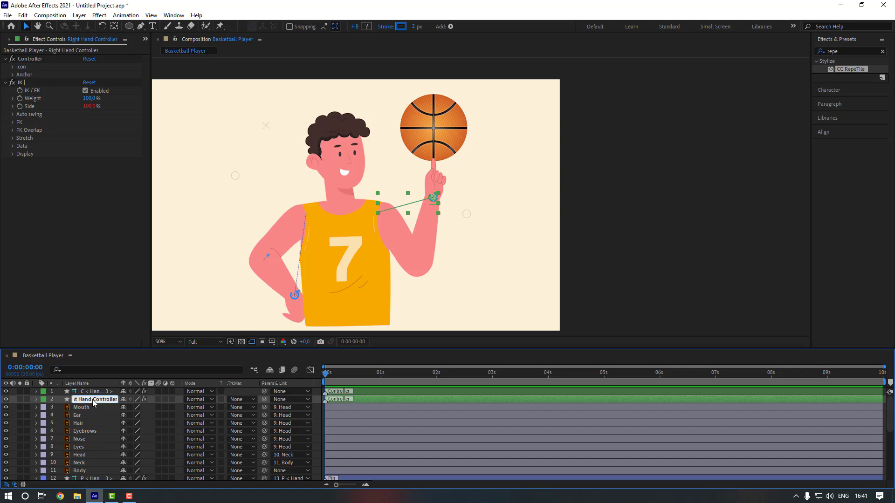
pyautogui.click(97, 394)
pyautogui.press('Return')
pyautogui.write('Left Hand Controller')
pyautogui.press('Return')
# Keyframe the Right Hand Controller's position at about 1370.1, 523.3 on frame 0 and raise it to about 1369.1, 496.3 on frame 10
pyautogui.click(95, 399)
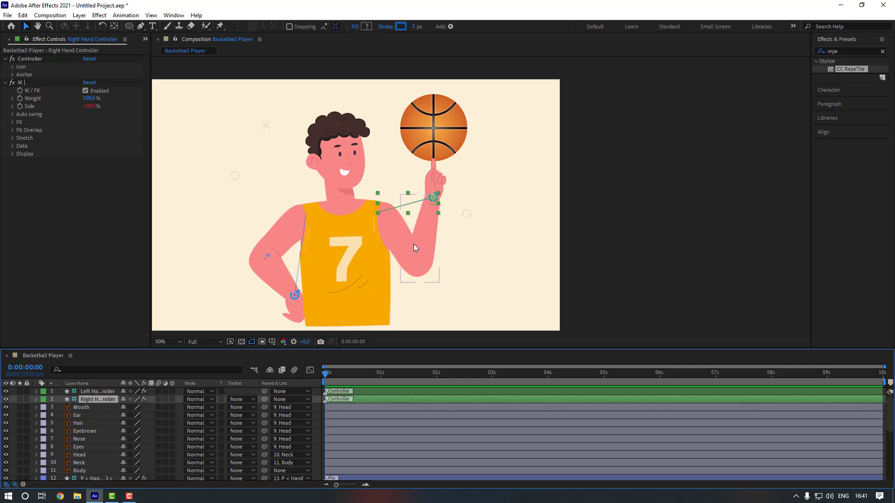
pyautogui.press('p')
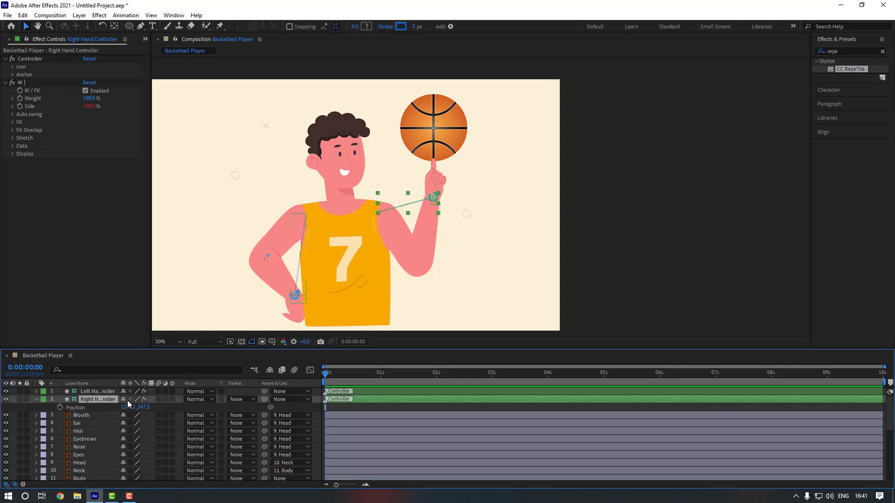
pyautogui.click(60, 408)
pyautogui.scroll(2, 458, 203)
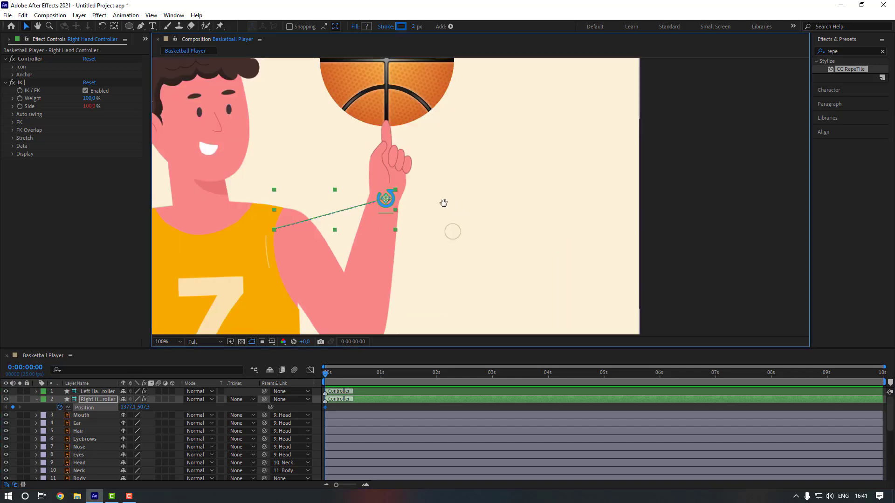
pyautogui.moveTo(368, 200)
pyautogui.mouseDown()
pyautogui.moveTo(368, 213)
pyautogui.moveTo(365, 206)
pyautogui.mouseUp()
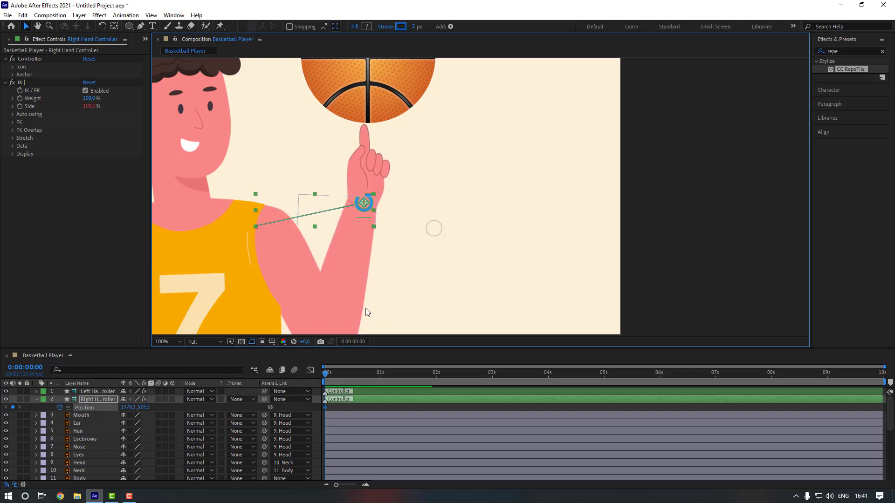
pyautogui.hotkey('shift', 'pagedown')
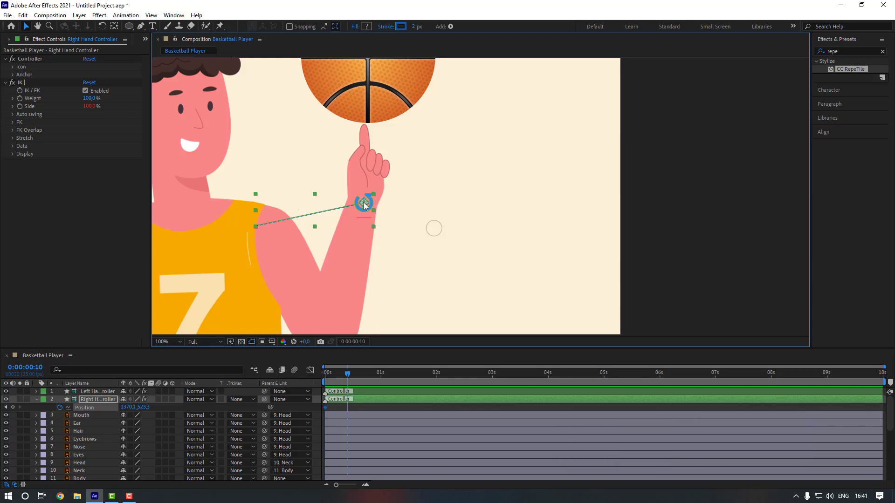
pyautogui.moveTo(364, 204); pyautogui.dragTo(363, 187)
# Copy the Right Hand Controller's first position keyframe to frame 20 and apply Easy Ease to all three keyframes
pyautogui.hotkey('shift', 'pagedown')
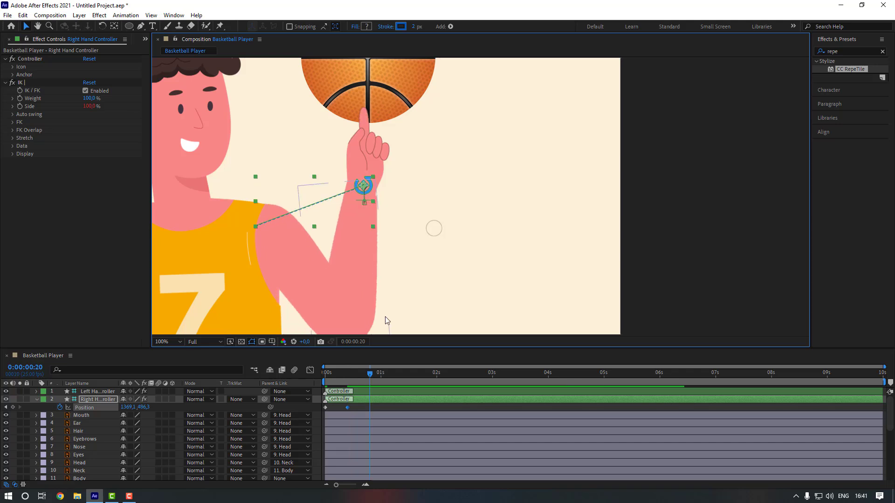
pyautogui.click(326, 407)
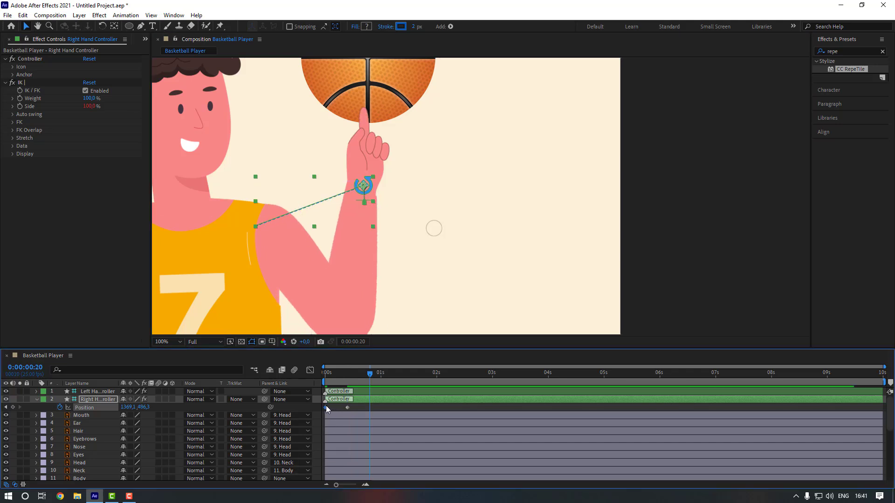
pyautogui.hotkey('ctrl', 'v')
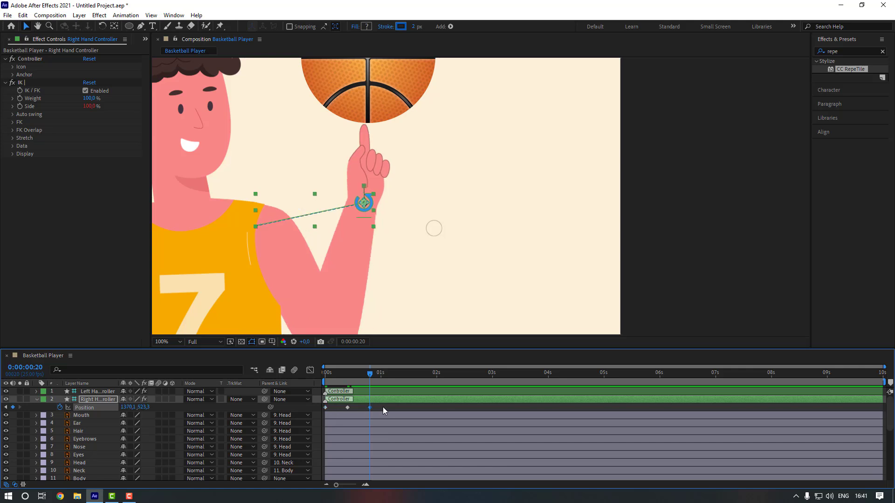
pyautogui.rightClick(371, 407)
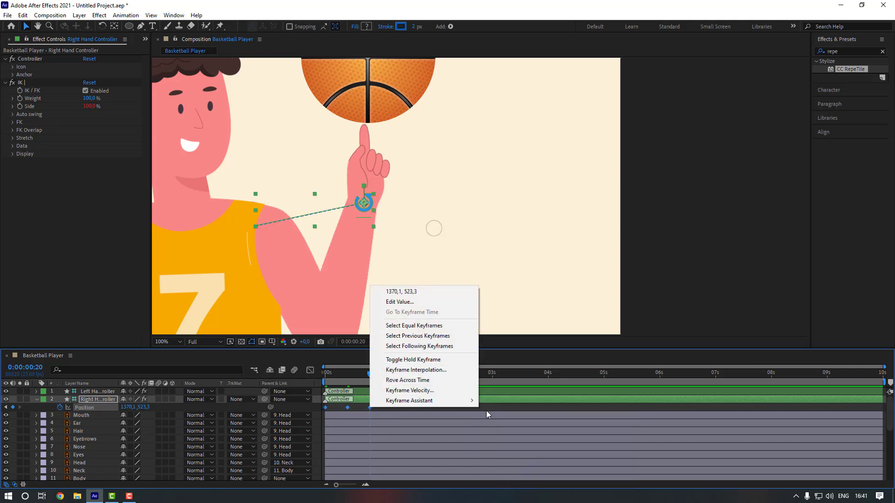
pyautogui.moveTo(471, 401)
pyautogui.click(508, 432)
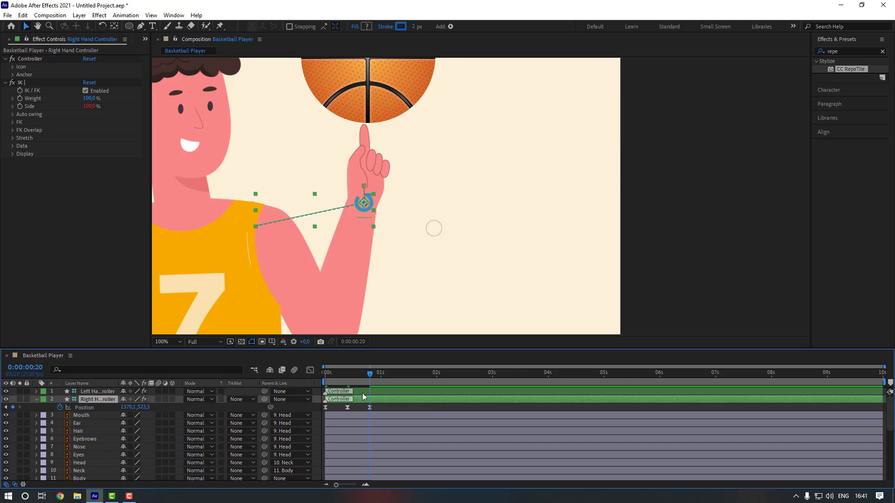
# Preview the raised arm's up-and-down motion from the start of the timeline
pyautogui.moveTo(365, 373); pyautogui.dragTo(300, 371)
pyautogui.scroll(-1, 362, 280)
pyautogui.click(589, 239)
pyautogui.press('space')
pyautogui.press('space')
pyautogui.press('.')
pyautogui.press('.')
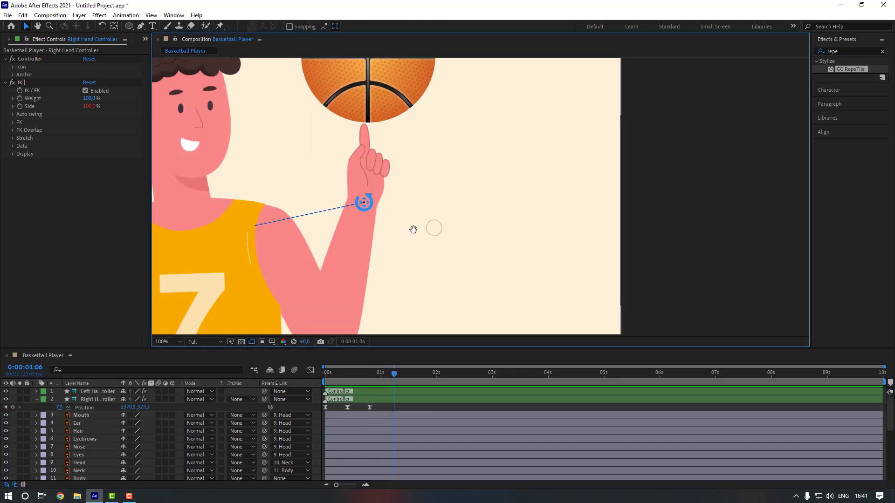
pyautogui.moveTo(414, 229); pyautogui.dragTo(459, 202)
# Compress the three hand position keyframes so the last one falls at about frame 15, and preview the faster motion
pyautogui.moveTo(379, 409); pyautogui.dragTo(359, 410)
pyautogui.click(353, 409)
pyautogui.press('Home')
pyautogui.press(',')
pyautogui.press(',')
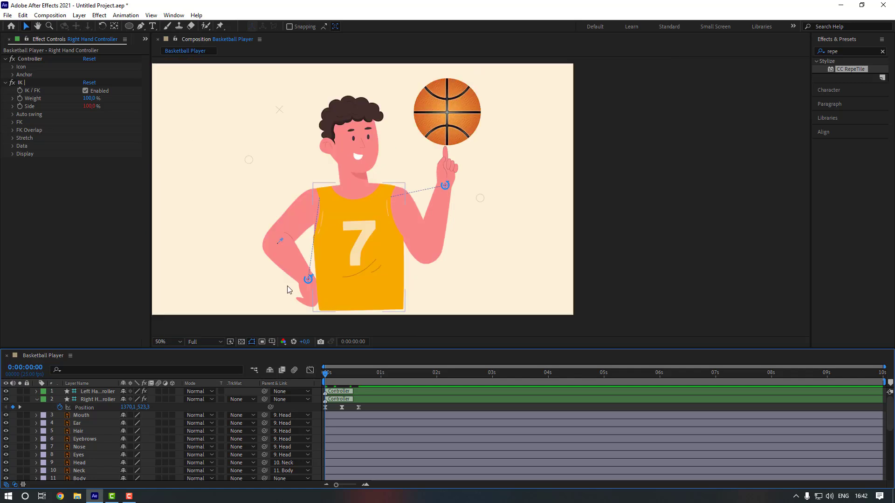
pyautogui.press('space')
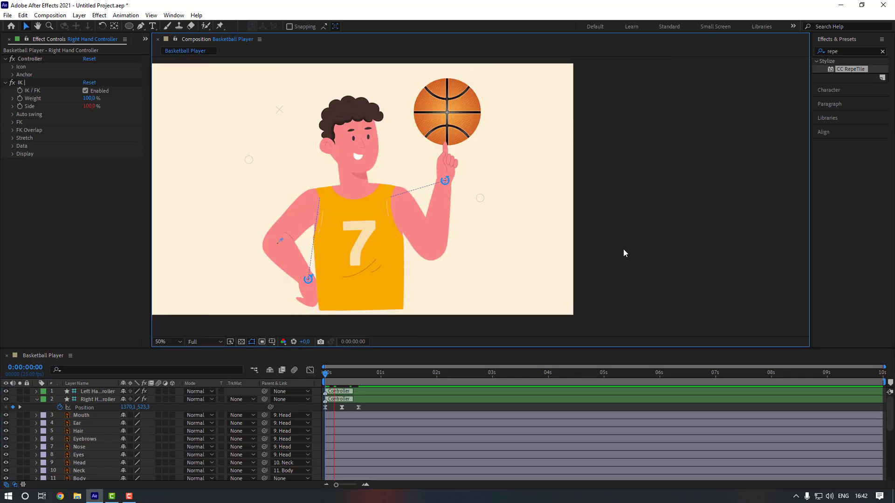
pyautogui.press('space')
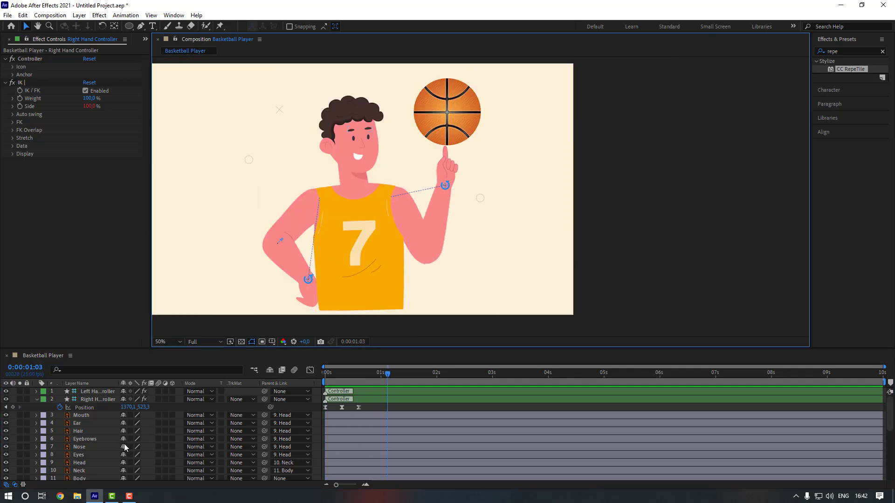
# Parent Shape Layer 2 and the basketball texture layer to Shape Layer 1
pyautogui.scroll(-5, 125, 447)
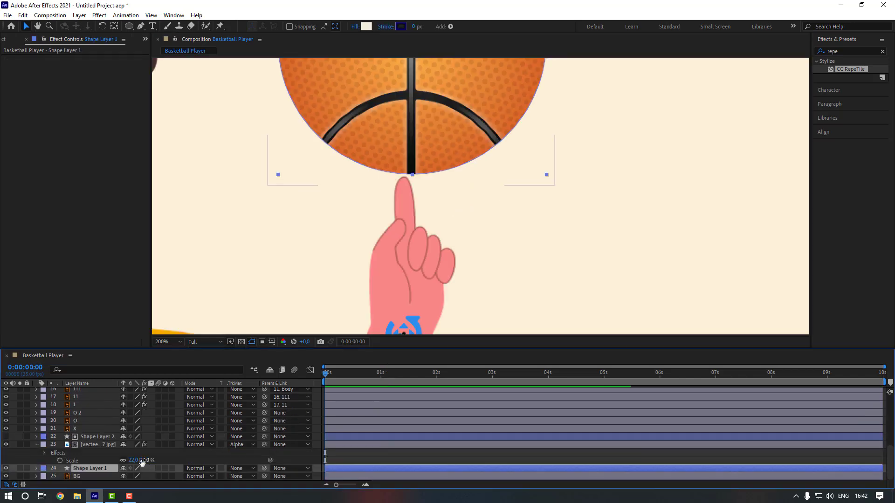
pyautogui.click(91, 437)
pyautogui.moveTo(265, 444); pyautogui.dragTo(85, 469)
# Rename Shape Layer 1 as Ball
pyautogui.click(96, 468)
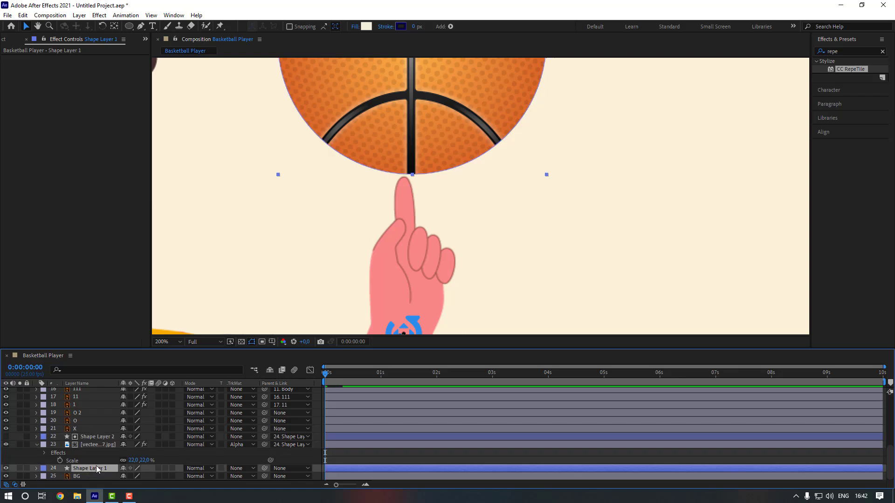
pyautogui.press('Return')
pyautogui.write('Ball')
pyautogui.press('Return')
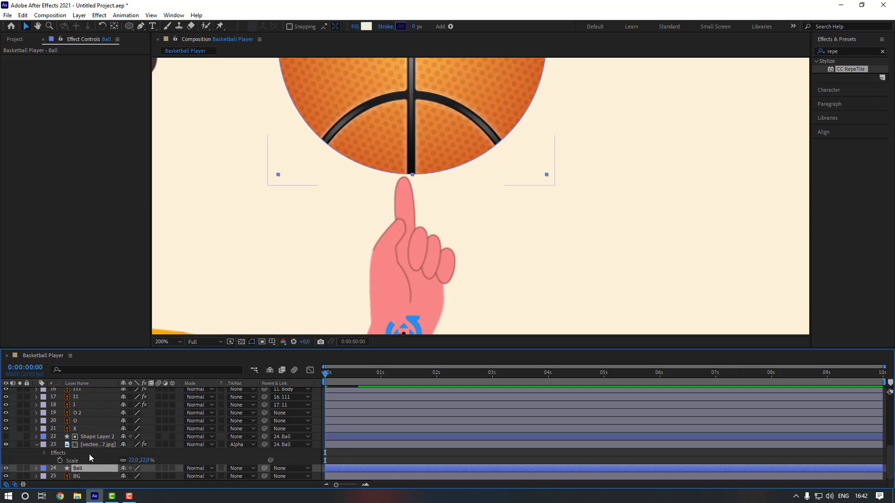
# Nudge the Ball layer's position at the start of the timeline to 1374, 213 so it rests on the fingertip
pyautogui.press('p')
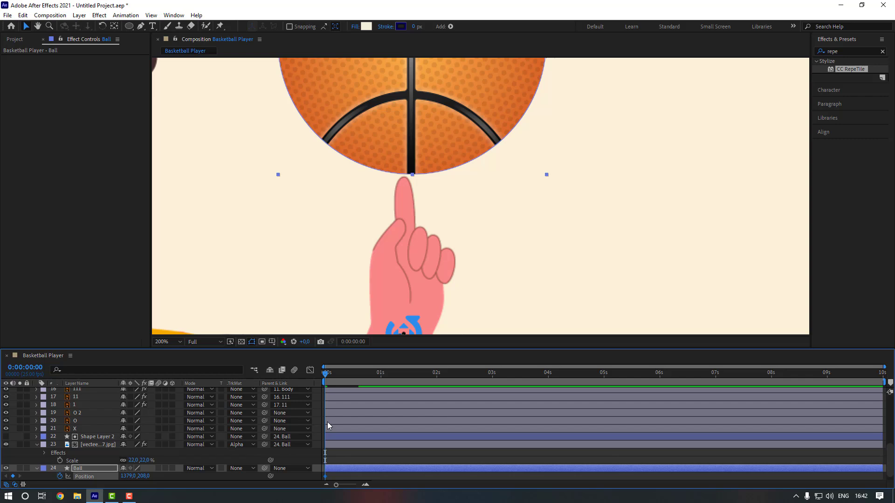
pyautogui.press('Down')
pyautogui.press('Down')
pyautogui.press('Down')
pyautogui.press('Down')
pyautogui.press('Down')
pyautogui.press('Left')
pyautogui.press('Left')
pyautogui.press('Left')
pyautogui.press('Left')
pyautogui.press('Left')
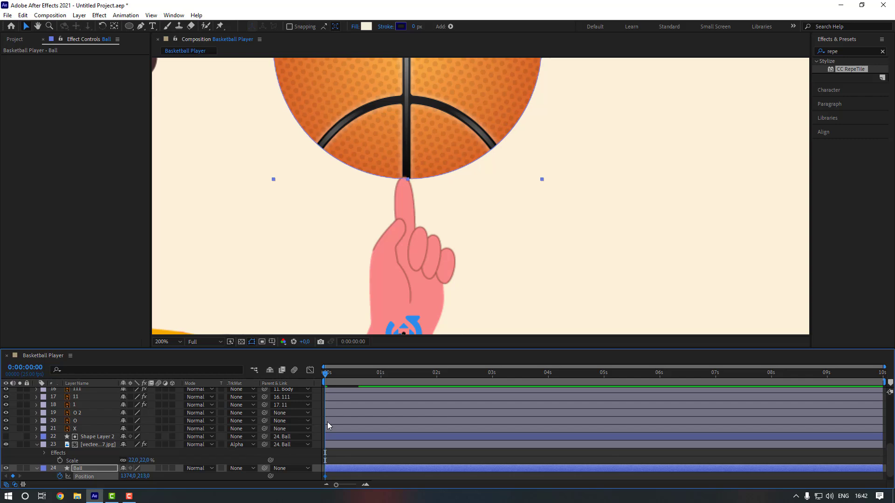
# Raise the Ball layer to position 1374, 153 at 0:00:00:08, matching the raised hand's keyframe
pyautogui.scroll(5, 352, 413)
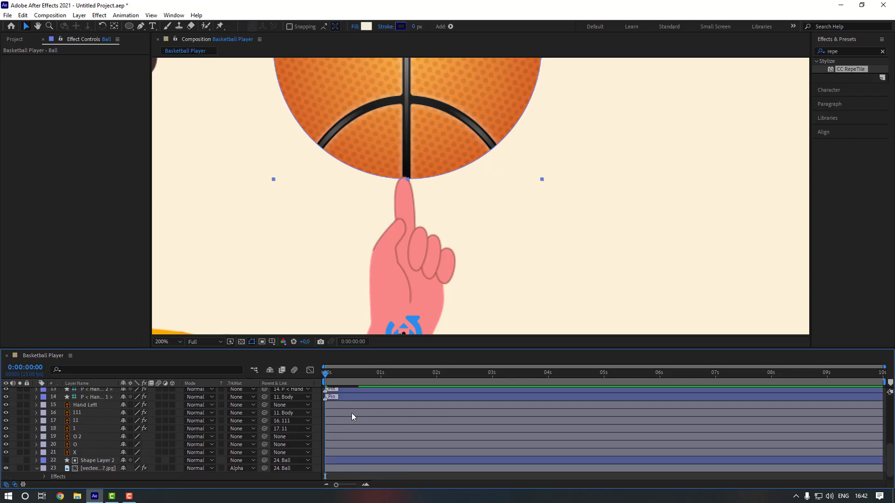
pyautogui.scroll(2, 348, 413)
pyautogui.click(343, 374)
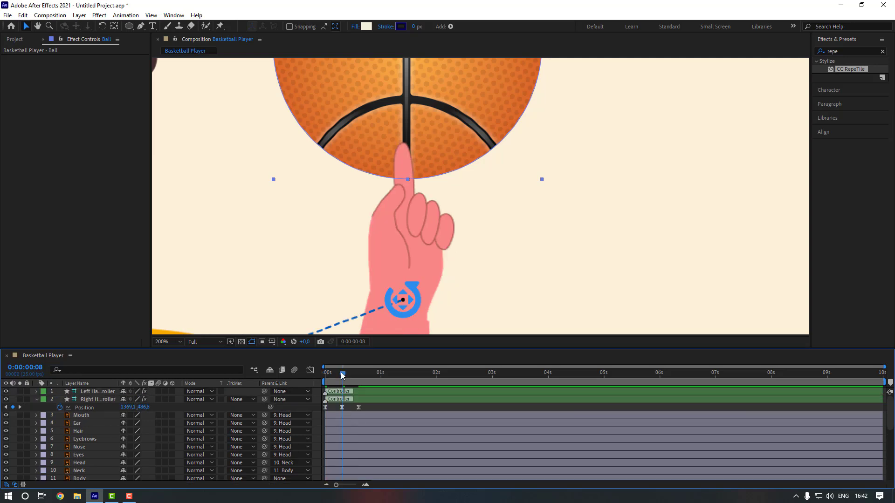
pyautogui.scroll(-5, 339, 424)
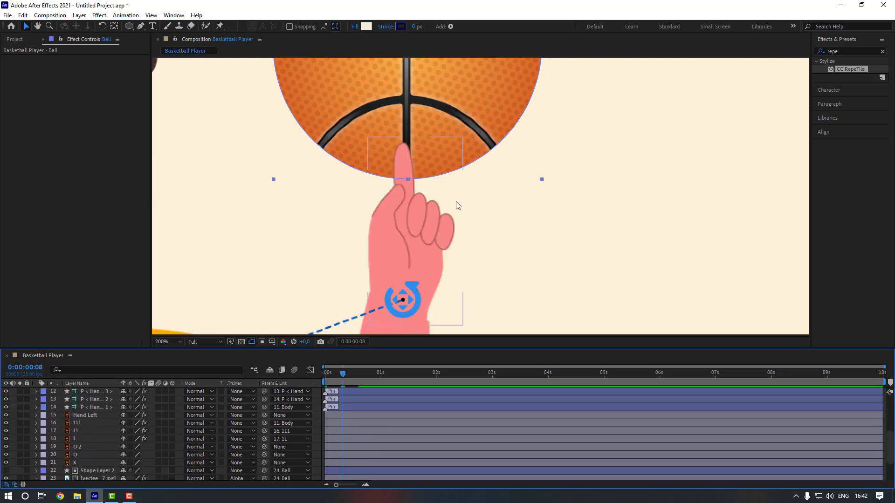
pyautogui.scroll(-2, 438, 251)
pyautogui.hotkey('shift', 'Up')
pyautogui.hotkey('shift', 'Up')
pyautogui.hotkey('shift', 'Up')
pyautogui.hotkey('shift', 'Up')
pyautogui.hotkey('shift', 'Up')
pyautogui.hotkey('shift', 'Up')
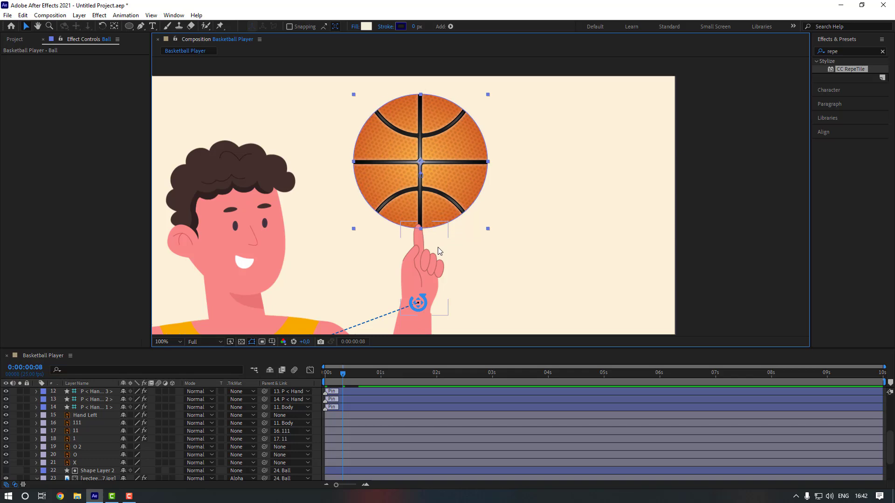
# Add a Position keyframe for the Ball at 0:00:00:19 to hold it in the air
pyautogui.scroll(5, 348, 419)
pyautogui.click(359, 374)
pyautogui.scroll(-1, 364, 428)
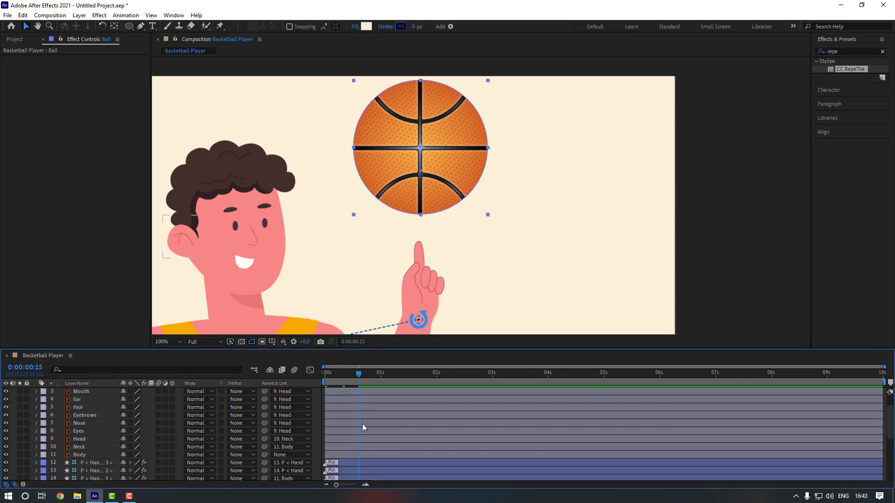
pyautogui.scroll(1, 362, 424)
pyautogui.click(366, 375)
pyautogui.moveTo(366, 375); pyautogui.dragTo(367, 376)
pyautogui.press('p')
pyautogui.scroll(-1, 356, 415)
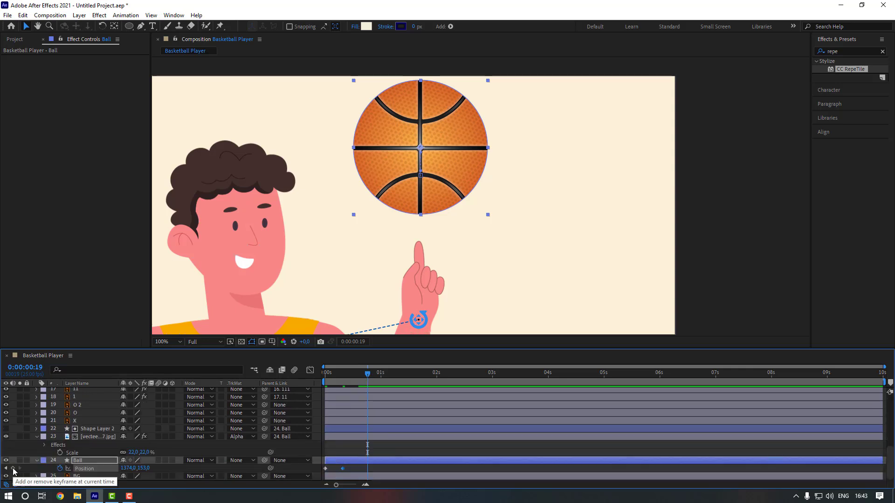
# Copy the Ball's first Position keyframe to 0:00:01:04 so it drops back onto the finger
pyautogui.press('space')
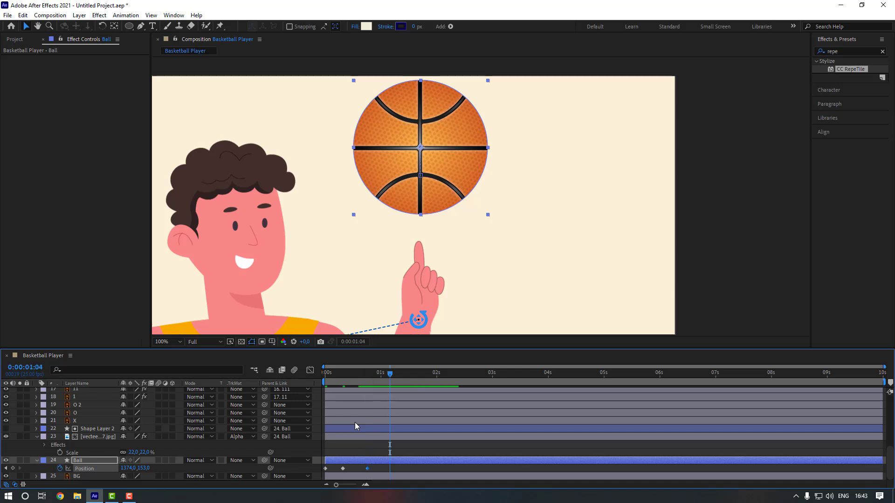
pyautogui.click(325, 468)
pyautogui.hotkey('ctrl', 'c')
pyautogui.hotkey('ctrl', 'v')
# Apply Easy Ease to all four Ball Position keyframes and preview the toss
pyautogui.moveTo(403, 468); pyautogui.dragTo(323, 473)
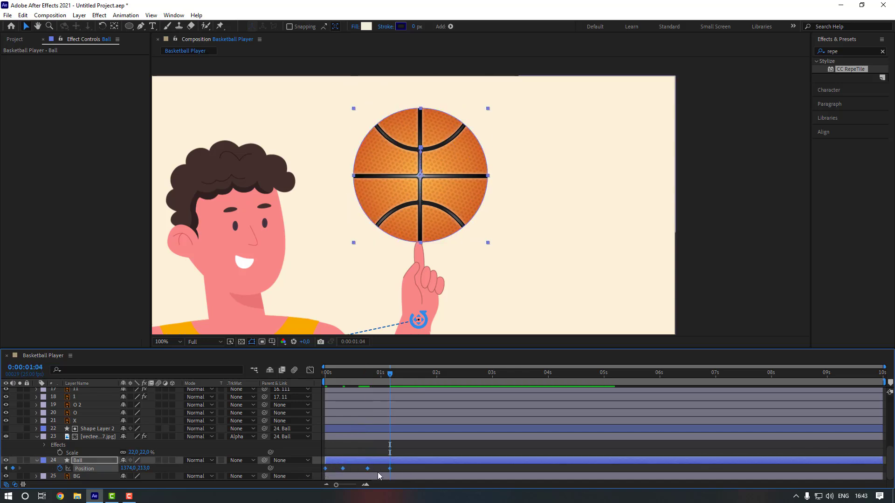
pyautogui.rightClick(391, 468)
pyautogui.moveTo(433, 460)
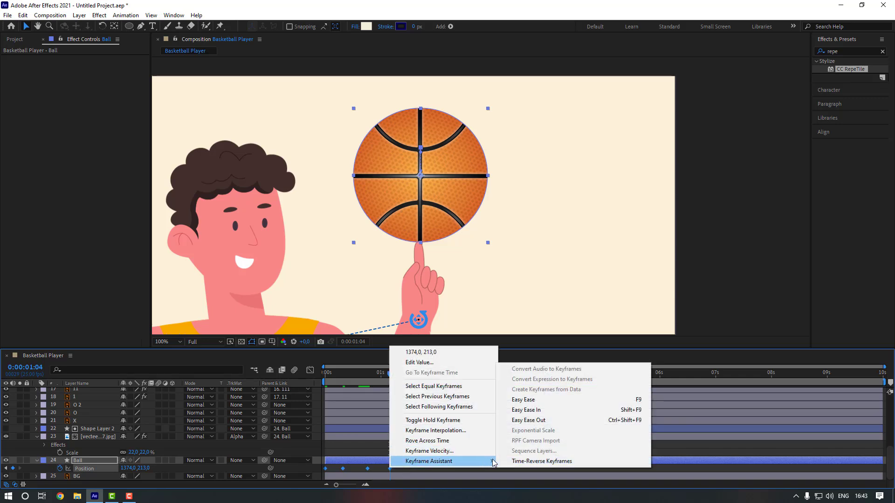
pyautogui.click(523, 399)
pyautogui.click(437, 468)
pyautogui.moveTo(342, 373); pyautogui.dragTo(278, 309)
pyautogui.press('space')
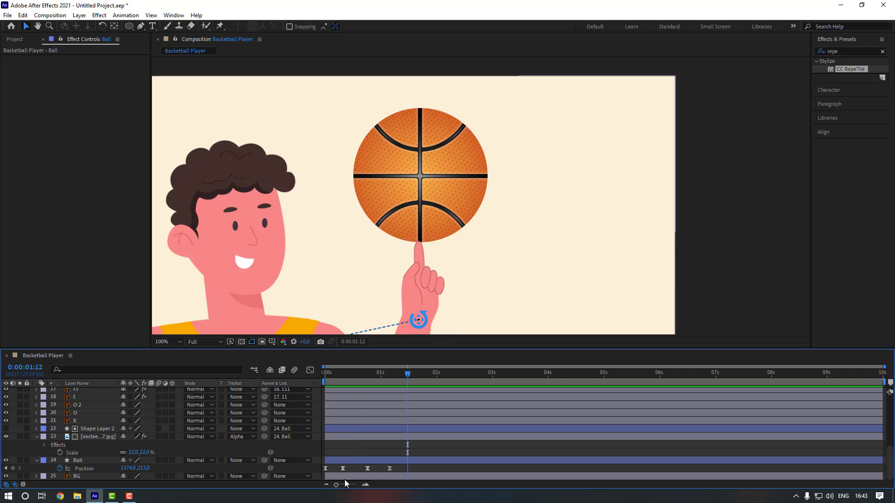
# Sharpen the speed curve between the Ball's first two Position keyframes into a steep central peak and preview it
pyautogui.moveTo(349, 468); pyautogui.dragTo(322, 469)
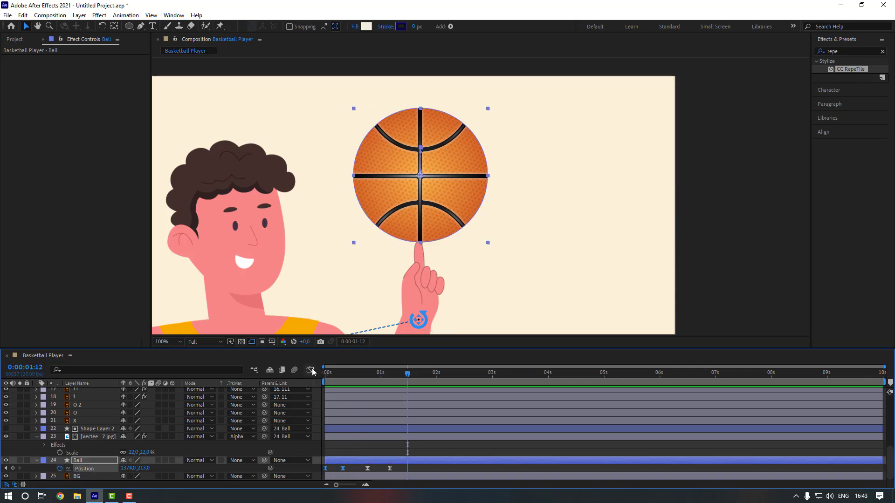
pyautogui.click(311, 370)
pyautogui.moveTo(346, 375); pyautogui.dragTo(336, 377)
pyautogui.press('=')
pyautogui.press('=')
pyautogui.moveTo(394, 483); pyautogui.dragTo(350, 461)
pyautogui.click(422, 417)
pyautogui.press('space')
pyautogui.press('space')
# Sharpen the speed curve between the Ball's last two Position keyframes into a central peak, and preview from the start
pyautogui.moveTo(541, 461); pyautogui.dragTo(599, 464)
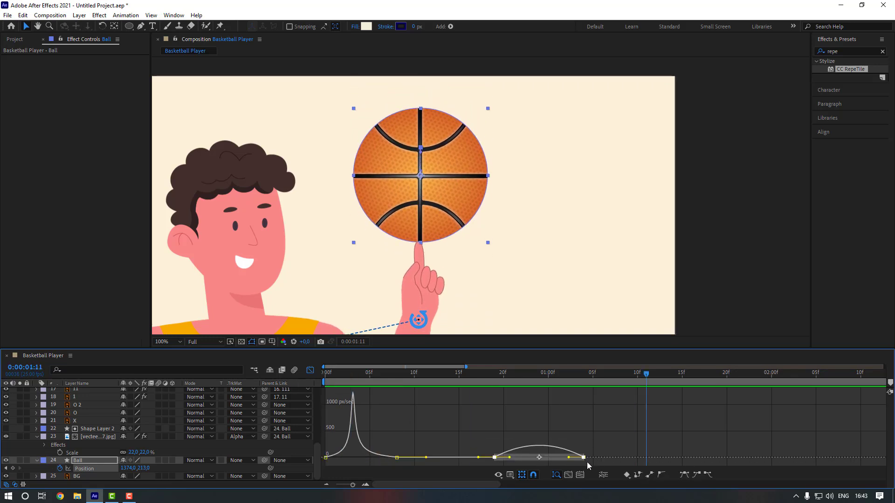
pyautogui.moveTo(510, 461); pyautogui.dragTo(550, 462)
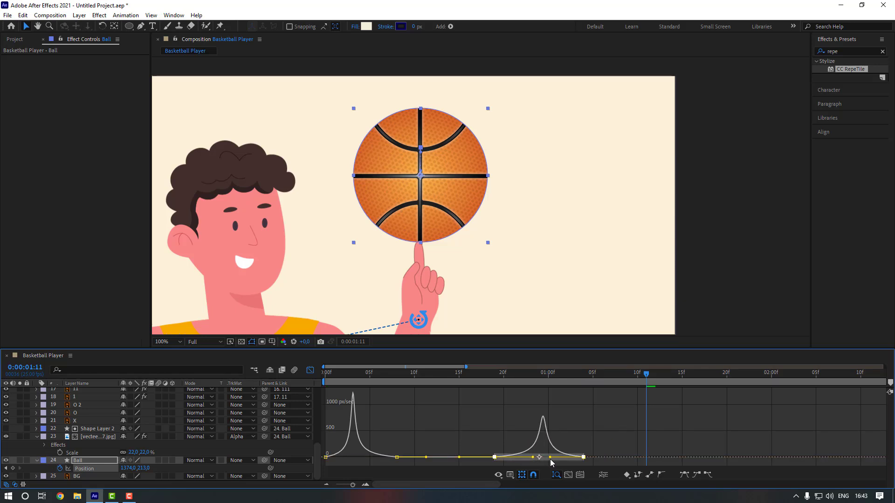
pyautogui.click(309, 371)
pyautogui.click(561, 449)
pyautogui.scroll(-3, 561, 449)
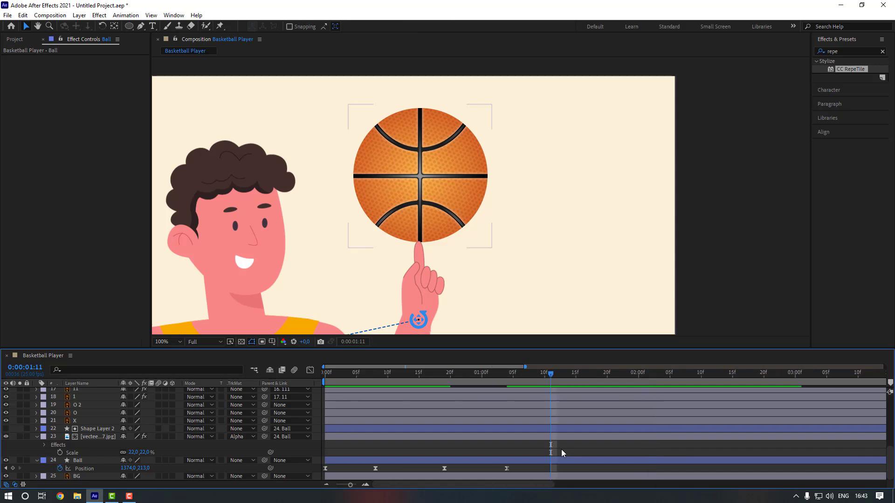
pyautogui.click(326, 374)
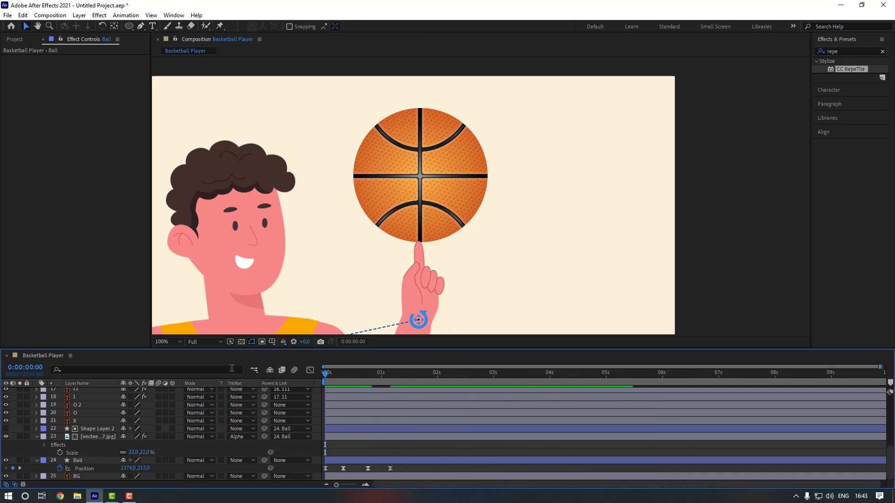
pyautogui.press('space')
pyautogui.press('space')
# Stretch the Ball's Position keyframes proportionally so the last one falls at about 0:00:01:15, and preview the slower toss
pyautogui.click(388, 437)
pyautogui.moveTo(398, 466); pyautogui.dragTo(309, 470)
pyautogui.moveTo(390, 469); pyautogui.dragTo(415, 469)
pyautogui.press('F2')
pyautogui.press('Home')
pyautogui.press('space')
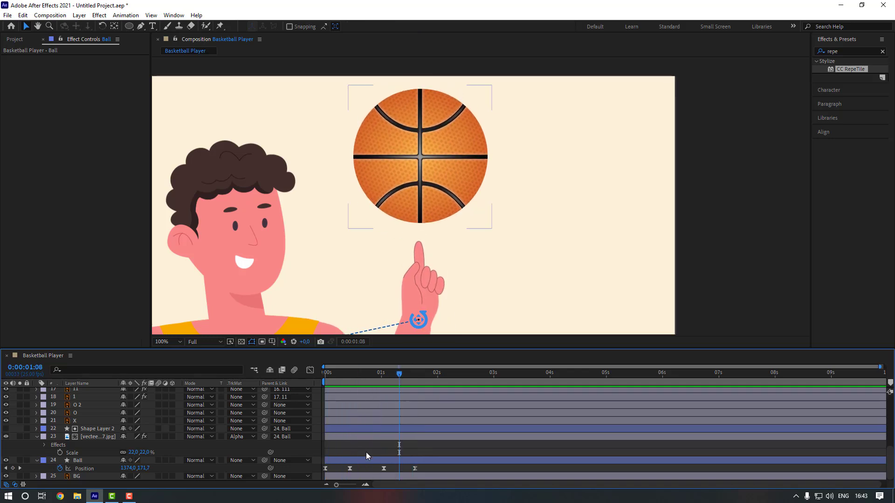
# Move the Ball's second Position keyframe back to 0:00:00:08 and preview the motion
pyautogui.click(350, 469)
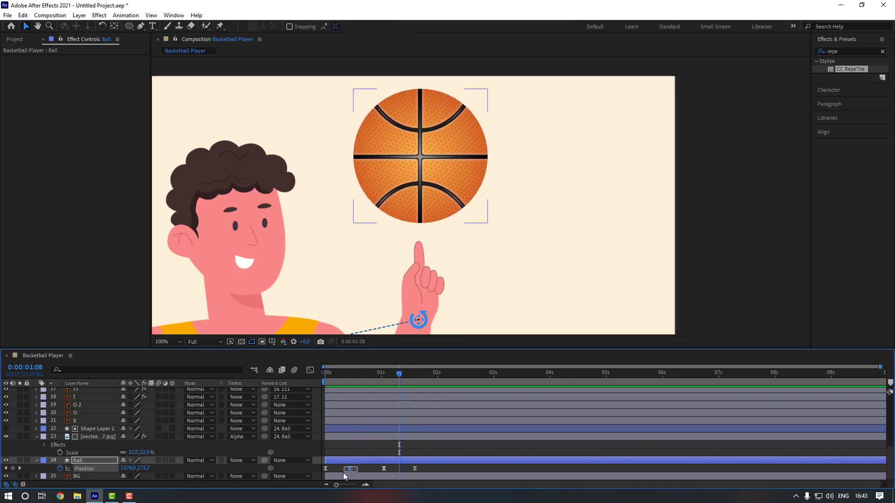
pyautogui.moveTo(348, 469); pyautogui.dragTo(343, 469)
pyautogui.press('F2')
pyautogui.press('space')
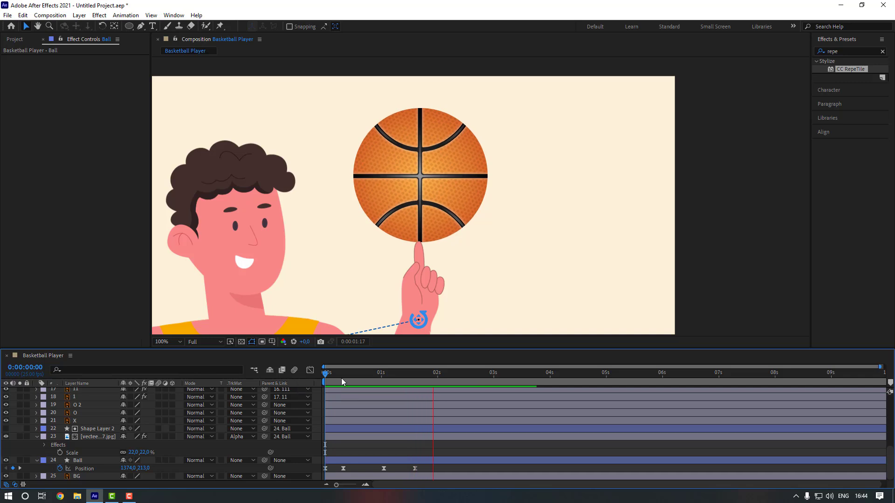
# Keyframe the basketball texture's Position at 0:00:00:08, and set it to -321, -330 at 0:00:01:01
pyautogui.click(92, 436)
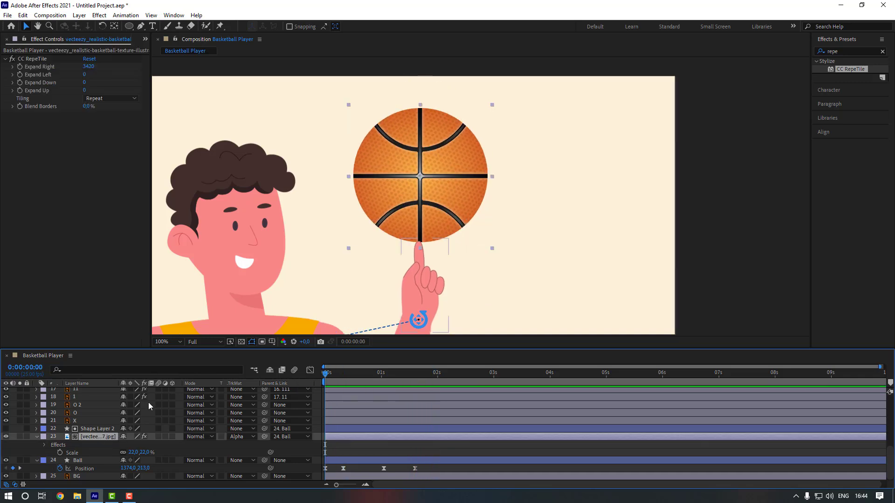
pyautogui.press('p')
pyautogui.click(343, 372)
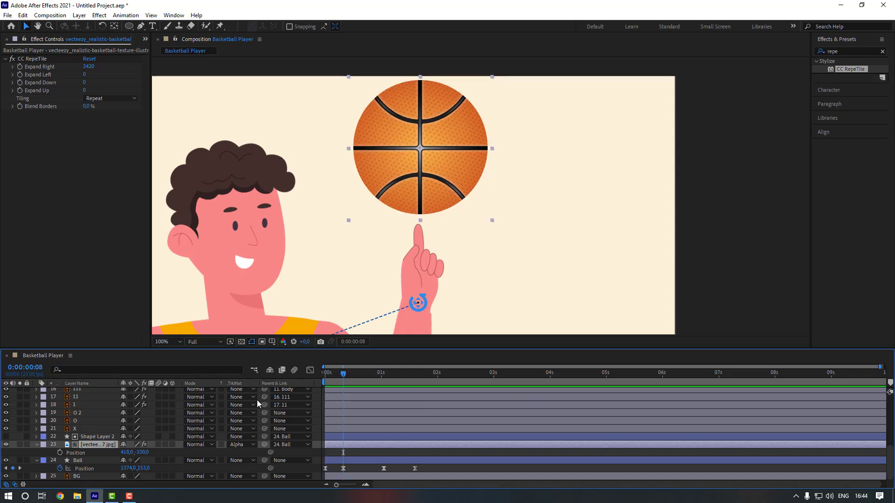
pyautogui.click(384, 373)
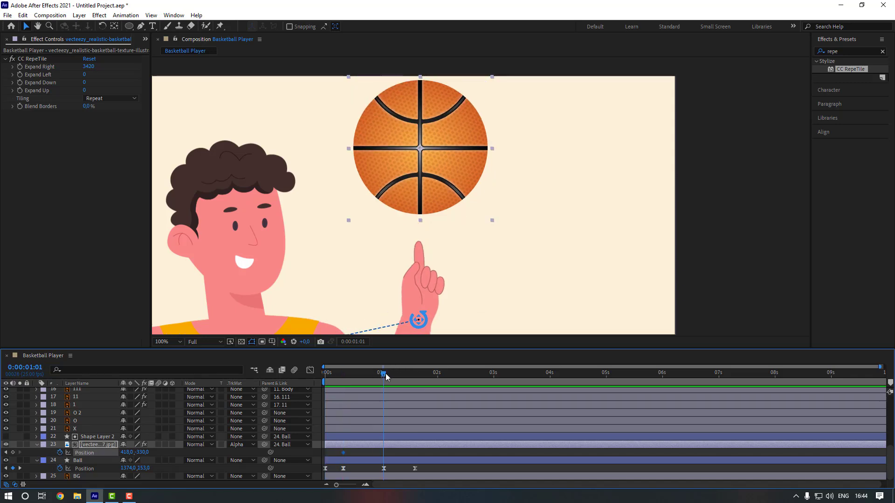
pyautogui.moveTo(127, 452); pyautogui.dragTo(57, 453)
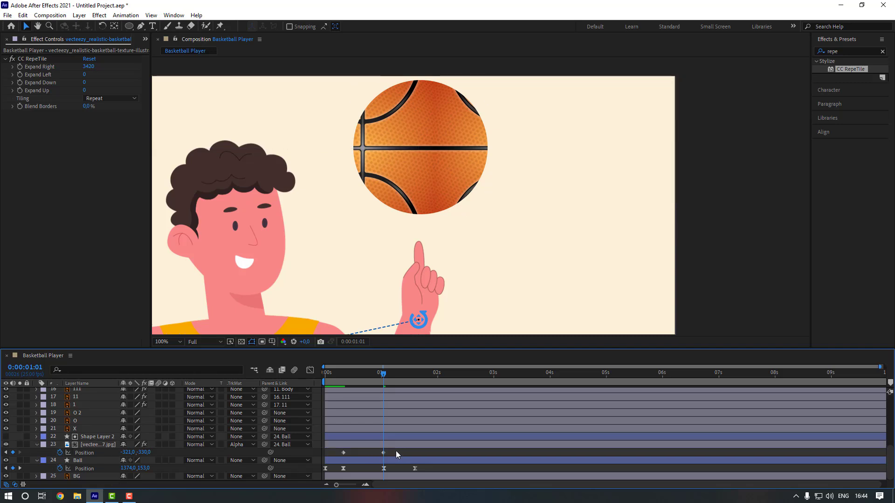
# Apply Easy Ease to both Position keyframes of the basketball texture and preview the spin from the start
pyautogui.click(344, 453)
pyautogui.rightClick(344, 453)
pyautogui.moveTo(418, 447)
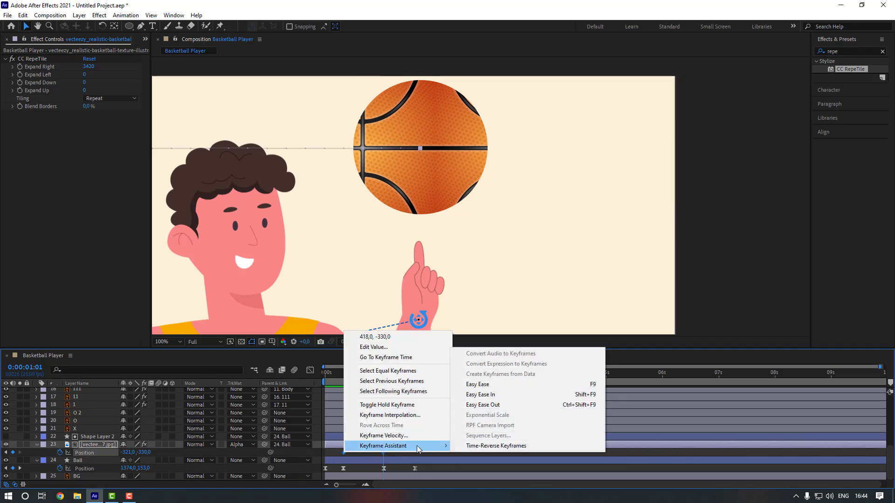
pyautogui.click(480, 394)
pyautogui.click(693, 262)
pyautogui.press(',')
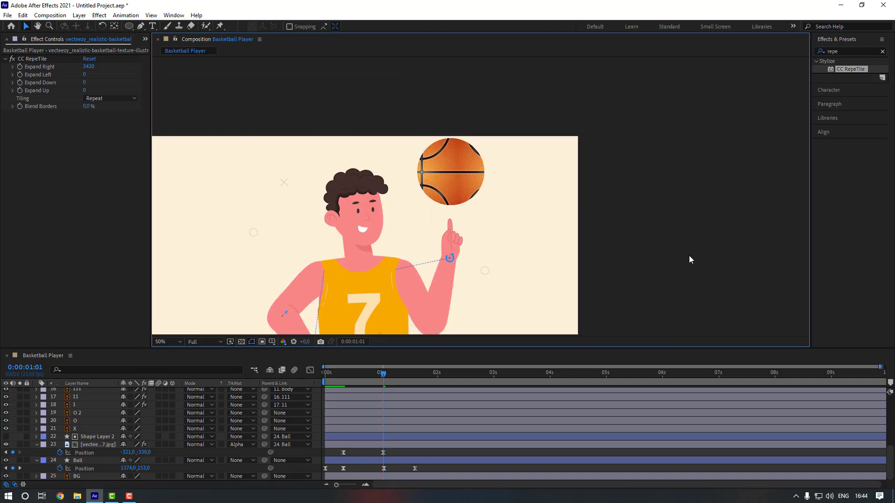
pyautogui.press('Home')
pyautogui.press('space')
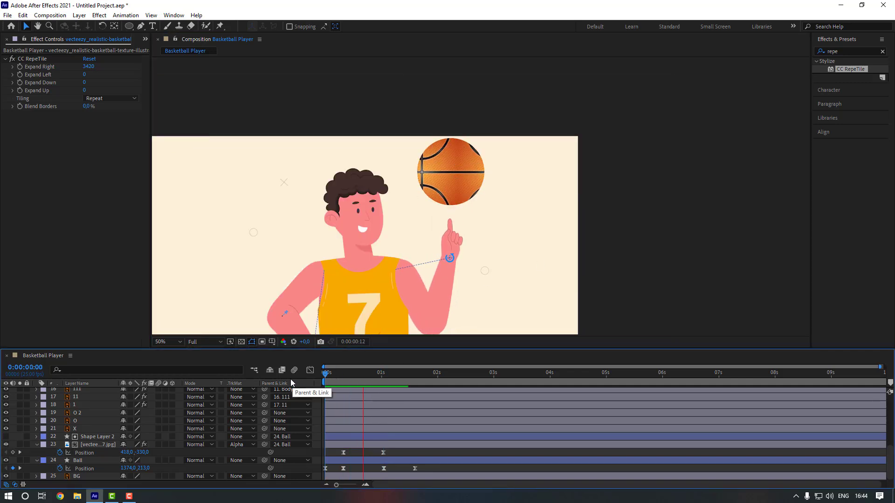
pyautogui.press('space')
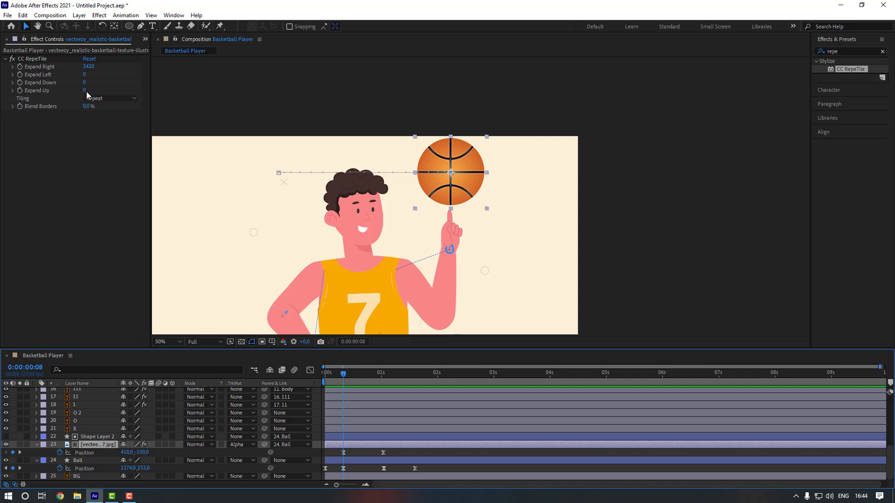
# Set the texture's CC RepeTile Expand Up to 3570, lower its 0:00:01:01 position to -321, 110, and preview the diagonal spin
pyautogui.moveTo(84, 92); pyautogui.dragTo(217, 100)
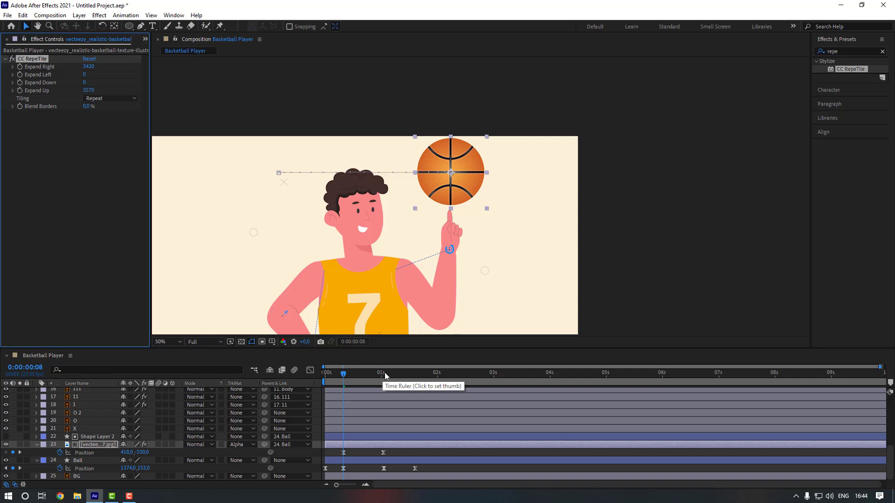
pyautogui.click(383, 374)
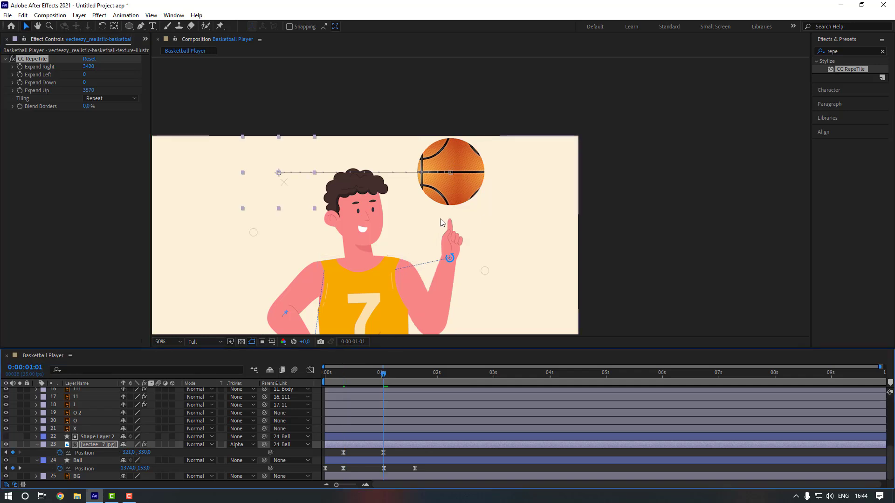
pyautogui.hotkey('shift', 'Down')
pyautogui.hotkey('shift', 'Down')
pyautogui.hotkey('shift', 'Down')
pyautogui.hotkey('shift', 'Down')
pyautogui.hotkey('shift', 'Down')
pyautogui.hotkey('shift', 'Down')
pyautogui.hotkey('shift', 'Down')
pyautogui.hotkey('shift', 'Down')
pyautogui.hotkey('shift', 'Down')
pyautogui.hotkey('shift', 'Down')
pyautogui.hotkey('shift', 'Down')
pyautogui.hotkey('shift', 'Down')
pyautogui.hotkey('shift', 'Down')
pyautogui.hotkey('shift', 'Down')
pyautogui.hotkey('shift', 'Down')
pyautogui.hotkey('shift', 'Down')
pyautogui.hotkey('shift', 'Down')
pyautogui.hotkey('shift', 'Down')
pyautogui.hotkey('shift', 'Down')
pyautogui.hotkey('shift', 'Down')
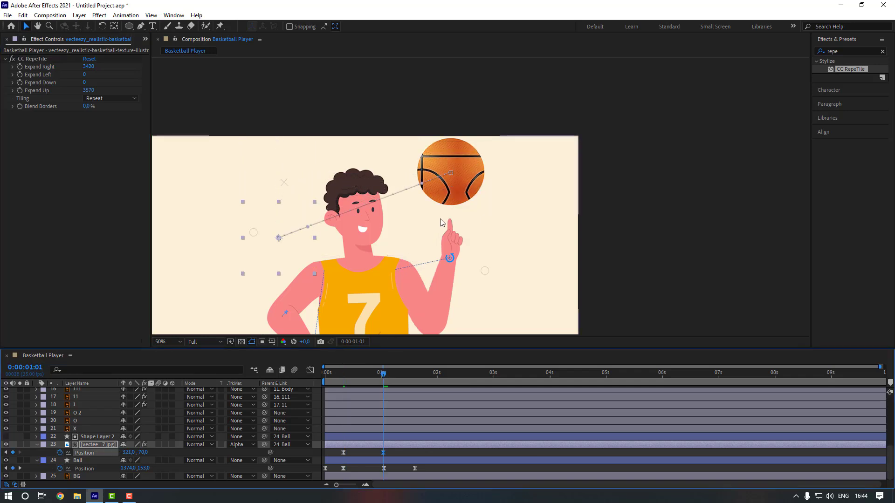
pyautogui.hotkey('shift', 'Down')
pyautogui.hotkey('shift', 'Down')
pyautogui.hotkey('shift', 'Down')
pyautogui.hotkey('shift', 'Down')
pyautogui.hotkey('shift', 'Down')
pyautogui.hotkey('shift', 'Down')
pyautogui.hotkey('shift', 'Down')
pyautogui.hotkey('shift', 'Down')
pyautogui.hotkey('shift', 'Down')
pyautogui.hotkey('shift', 'Down')
pyautogui.hotkey('shift', 'Down')
pyautogui.hotkey('shift', 'Down')
pyautogui.hotkey('shift', 'Down')
pyautogui.hotkey('shift', 'Down')
pyautogui.hotkey('shift', 'Down')
pyautogui.hotkey('shift', 'Down')
pyautogui.hotkey('shift', 'Down')
pyautogui.hotkey('shift', 'Down')
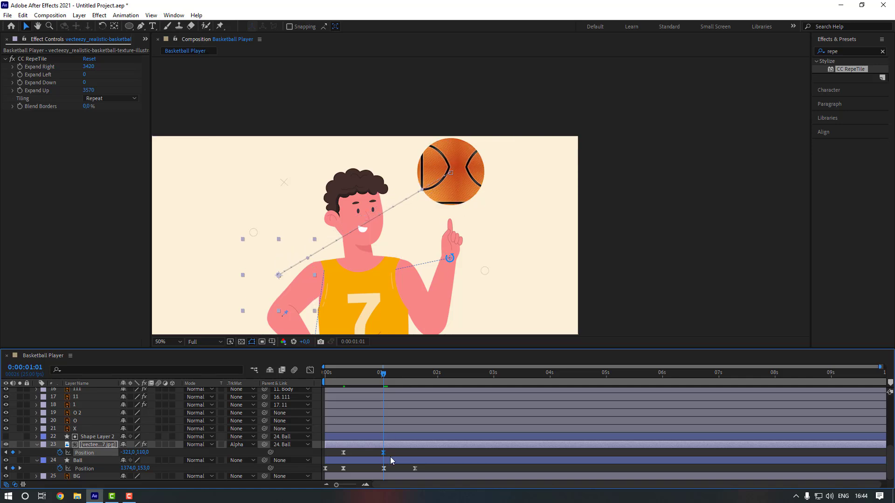
pyautogui.click(390, 455)
pyautogui.click(340, 376)
pyautogui.press('space')
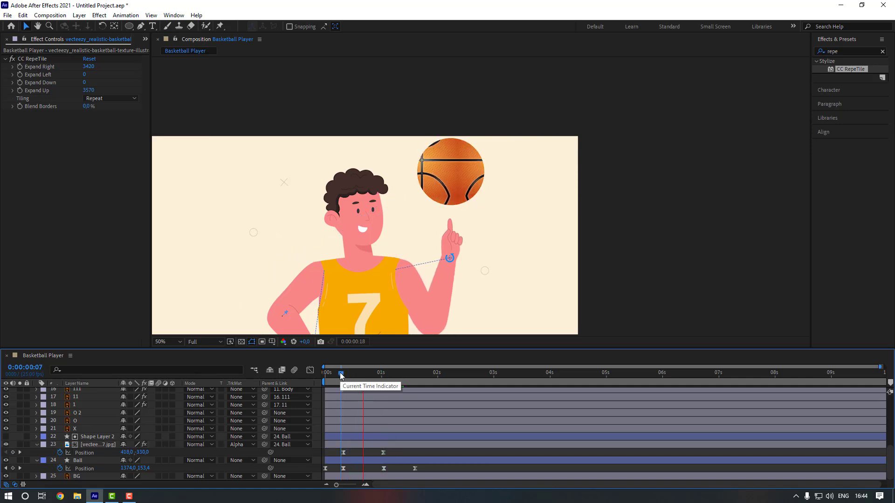
# Nudge the basketball texture's Position at 0:00:01:01 to -201, -30 so its crossing seams sit at the ball's centre
pyautogui.hotkey('shift', 'Down')
pyautogui.hotkey('shift', 'Down')
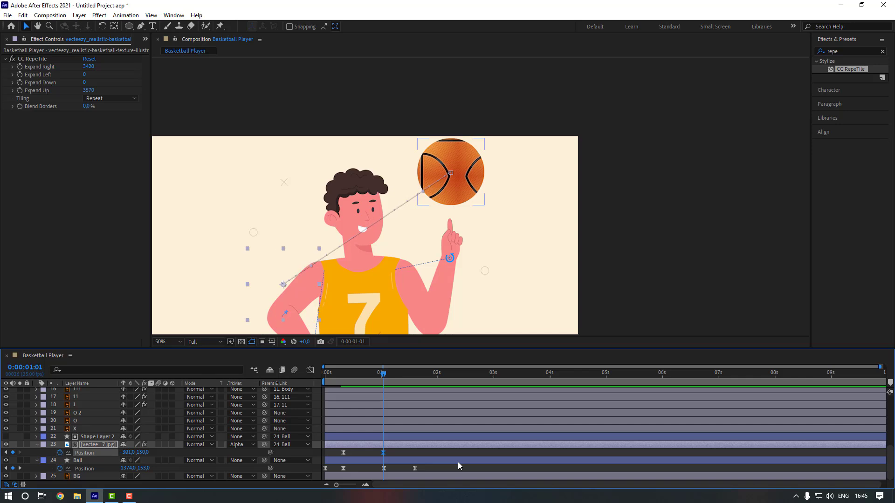
pyautogui.hotkey('shift', 'Right')
pyautogui.hotkey('shift', 'Right')
pyautogui.hotkey('shift', 'Left')
pyautogui.hotkey('shift', 'Left')
pyautogui.hotkey('shift', 'Left')
pyautogui.hotkey('shift', 'Left')
pyautogui.hotkey('shift', 'Left')
pyautogui.hotkey('shift', 'Left')
pyautogui.hotkey('shift', 'Left')
pyautogui.hotkey('shift', 'Left')
pyautogui.hotkey('shift', 'Left')
pyautogui.hotkey('shift', 'Left')
pyautogui.hotkey('shift', 'Left')
pyautogui.hotkey('shift', 'Left')
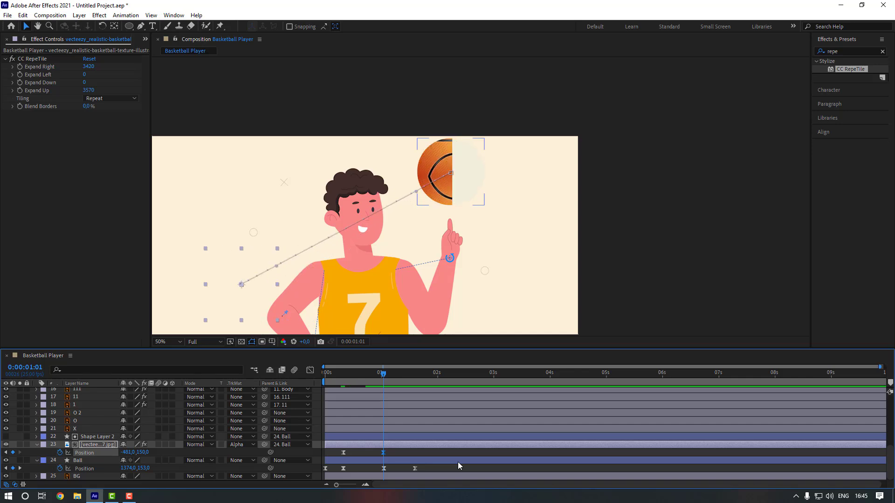
pyautogui.hotkey('shift', 'Right')
pyautogui.hotkey('shift', 'Right')
pyautogui.hotkey('shift', 'Right')
pyautogui.hotkey('shift', 'Right')
pyautogui.hotkey('shift', 'Right')
pyautogui.hotkey('shift', 'Right')
pyautogui.hotkey('shift', 'Right')
pyautogui.hotkey('shift', 'Right')
pyautogui.hotkey('shift', 'Right')
pyautogui.hotkey('shift', 'Right')
pyautogui.hotkey('shift', 'Right')
pyautogui.hotkey('shift', 'Right')
pyautogui.hotkey('shift', 'Right')
pyautogui.hotkey('shift', 'Right')
pyautogui.hotkey('shift', 'Right')
pyautogui.hotkey('shift', 'Right')
pyautogui.hotkey('shift', 'Right')
pyautogui.hotkey('shift', 'Right')
pyautogui.hotkey('shift', 'Right')
pyautogui.hotkey('shift', 'Right')
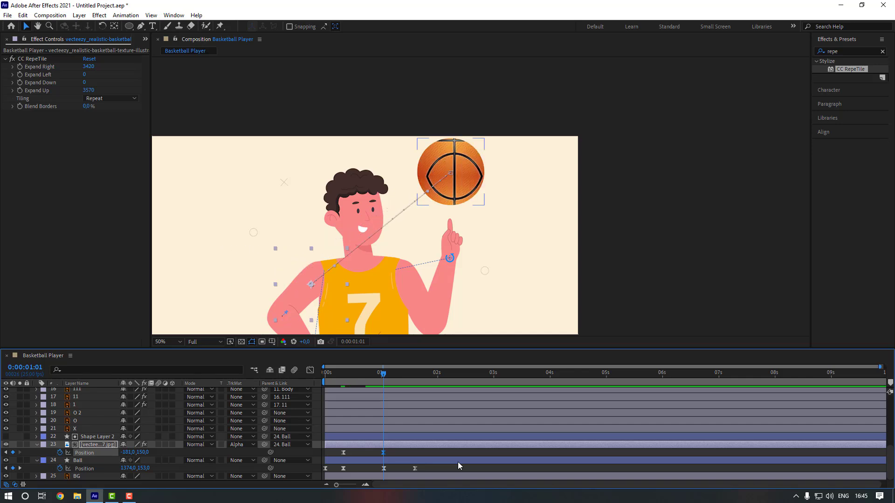
pyautogui.hotkey('shift', 'Up')
pyautogui.hotkey('shift', 'Up')
pyautogui.hotkey('shift', 'Up')
pyautogui.hotkey('shift', 'Up')
pyautogui.hotkey('shift', 'Up')
pyautogui.hotkey('shift', 'Up')
pyautogui.hotkey('shift', 'Up')
pyautogui.hotkey('shift', 'Up')
pyautogui.hotkey('shift', 'Up')
pyautogui.hotkey('shift', 'Up')
pyautogui.hotkey('shift', 'Up')
pyautogui.hotkey('shift', 'Up')
pyautogui.hotkey('shift', 'Up')
pyautogui.hotkey('shift', 'Up')
pyautogui.hotkey('shift', 'Left')
pyautogui.hotkey('shift', 'Left')
pyautogui.hotkey('shift', 'Left')
pyautogui.hotkey('shift', 'Left')
pyautogui.hotkey('shift', 'Up')
pyautogui.hotkey('shift', 'Up')
pyautogui.hotkey('shift', 'Up')
pyautogui.hotkey('shift', 'Up')
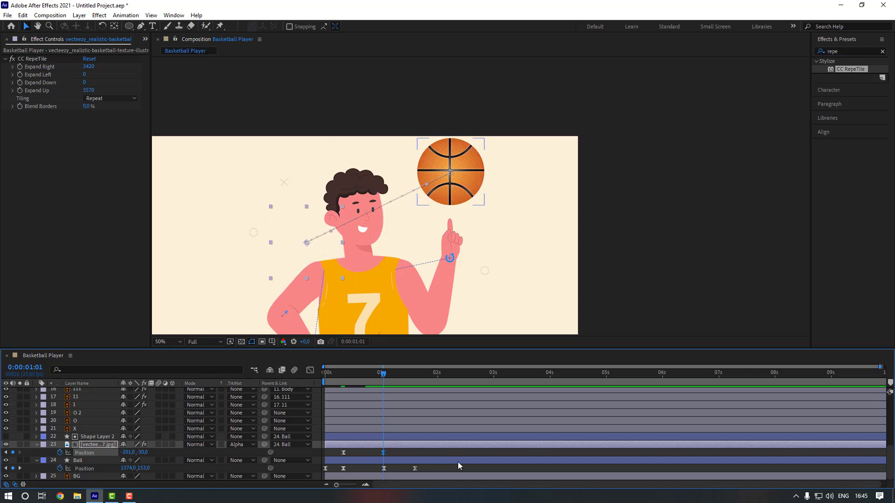
pyautogui.press('F2')
pyautogui.click(332, 373)
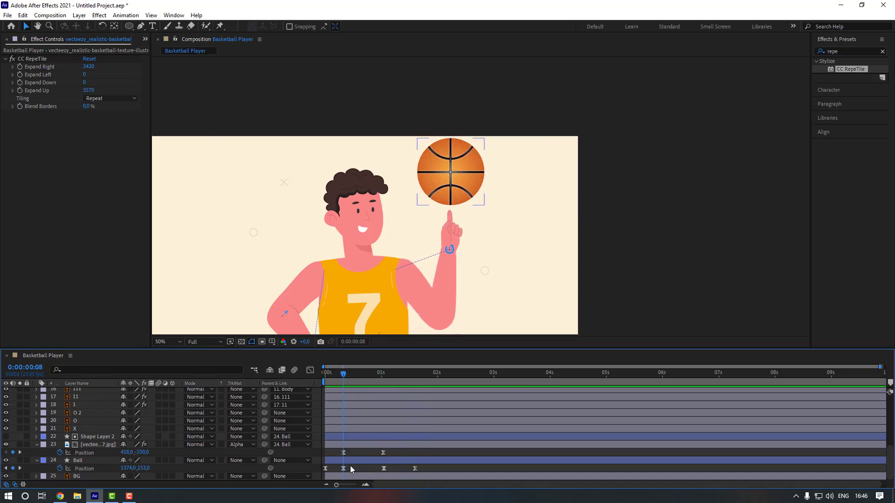
# Move the Ball's first Position keyframe to 0:00:00:01 and preview the toss from the start
pyautogui.click(366, 484)
pyautogui.moveTo(385, 485); pyautogui.dragTo(365, 486)
pyautogui.press('Home')
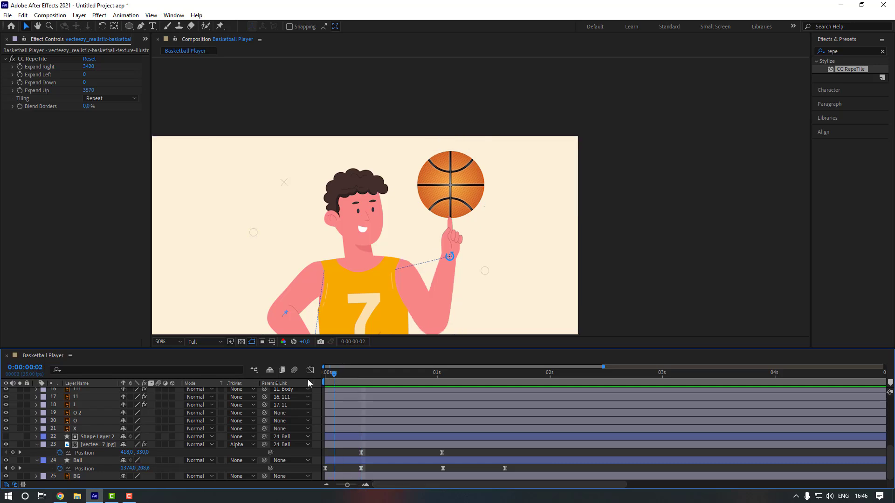
pyautogui.click(326, 469)
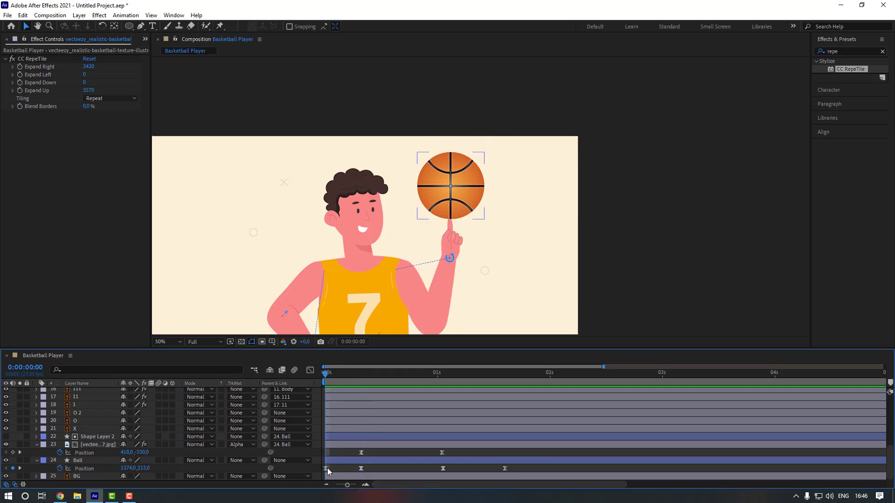
pyautogui.click(327, 470)
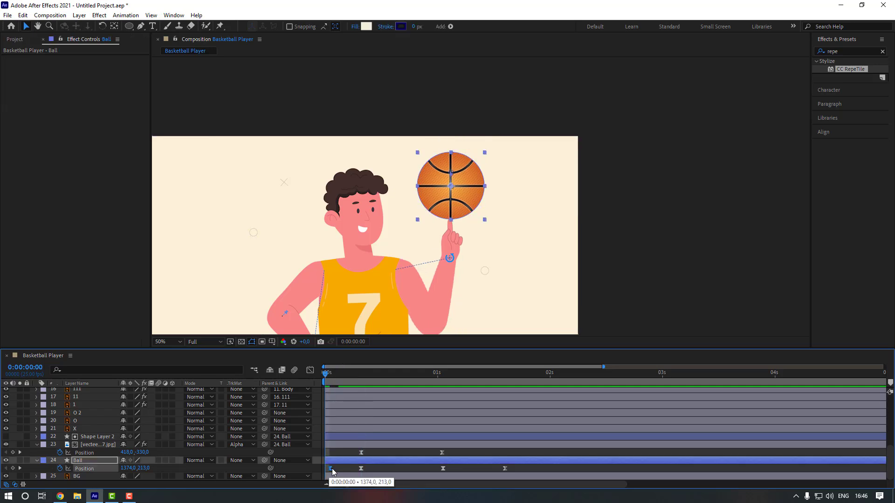
pyautogui.click(332, 452)
pyautogui.press('space')
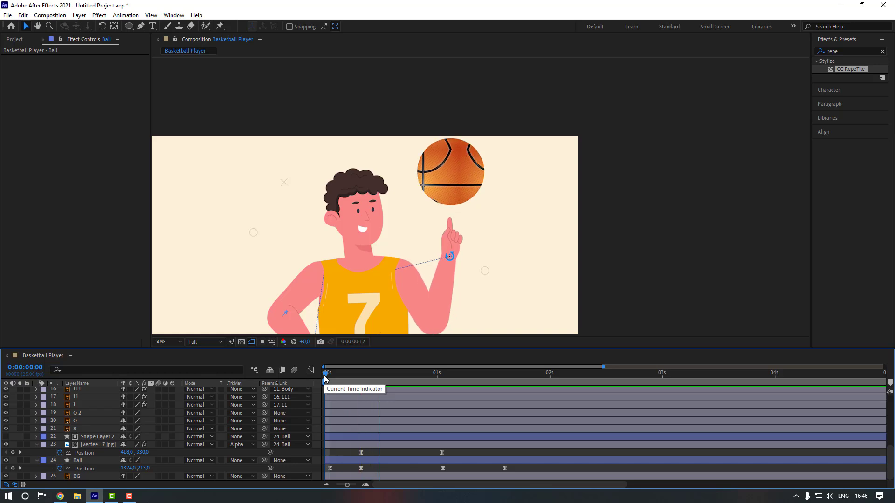
# Shorten the work area so it ends at 0:00:01:15, and play the toss within it
pyautogui.click(446, 373)
pyautogui.press('-')
pyautogui.moveTo(340, 376); pyautogui.dragTo(306, 378)
pyautogui.press('space')
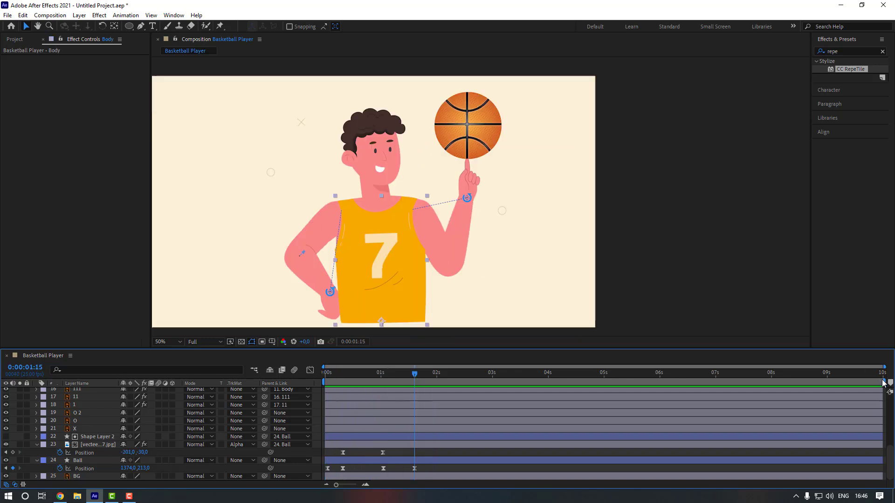
pyautogui.moveTo(885, 382); pyautogui.dragTo(441, 382)
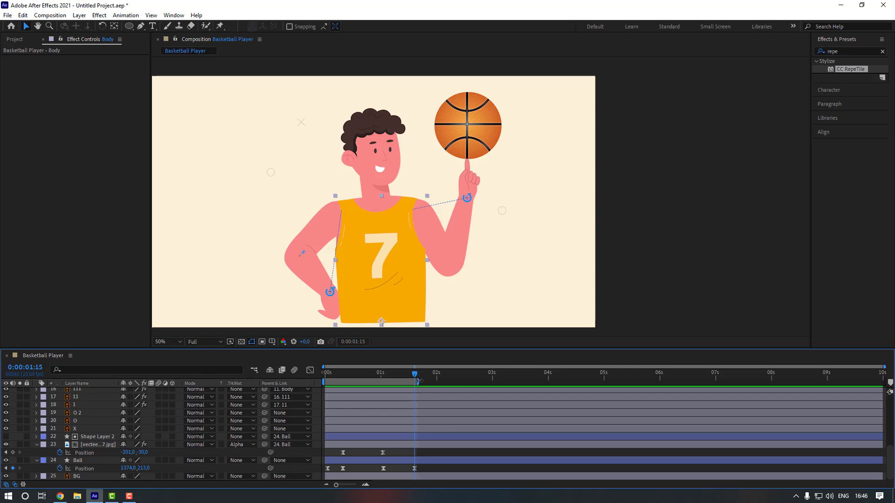
pyautogui.press('space')
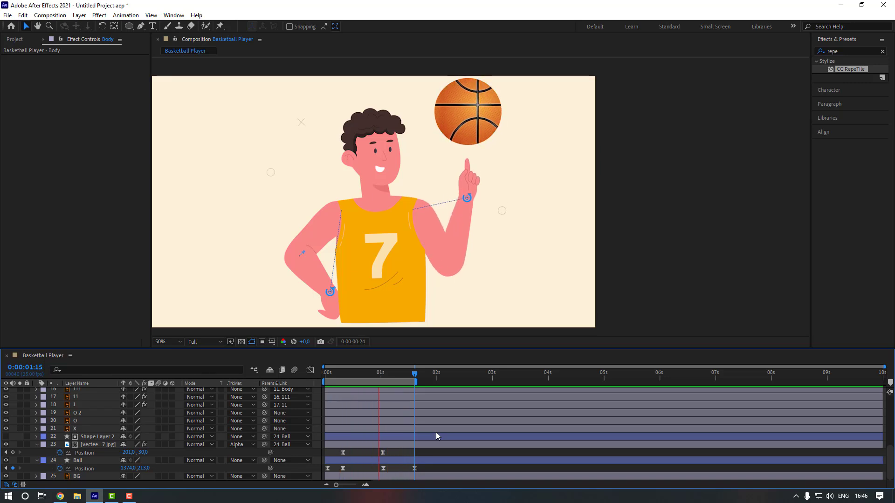
# In the speed graph, reduce the outgoing influence of the Ball's 0:00:01:01 Position keyframe to 0.01%, and preview the drop
pyautogui.press('space')
pyautogui.moveTo(422, 469); pyautogui.dragTo(379, 474)
pyautogui.click(310, 371)
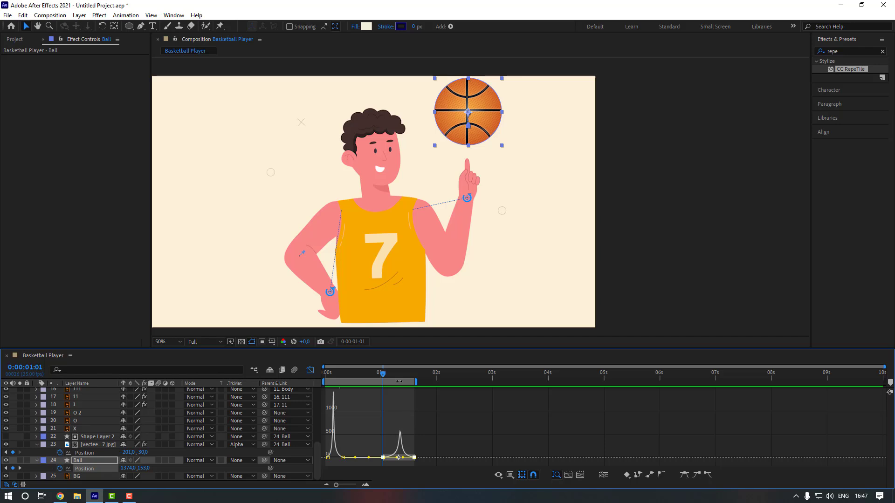
pyautogui.moveTo(393, 377); pyautogui.dragTo(398, 374)
pyautogui.press('=')
pyautogui.press('=')
pyautogui.moveTo(398, 454); pyautogui.dragTo(344, 457)
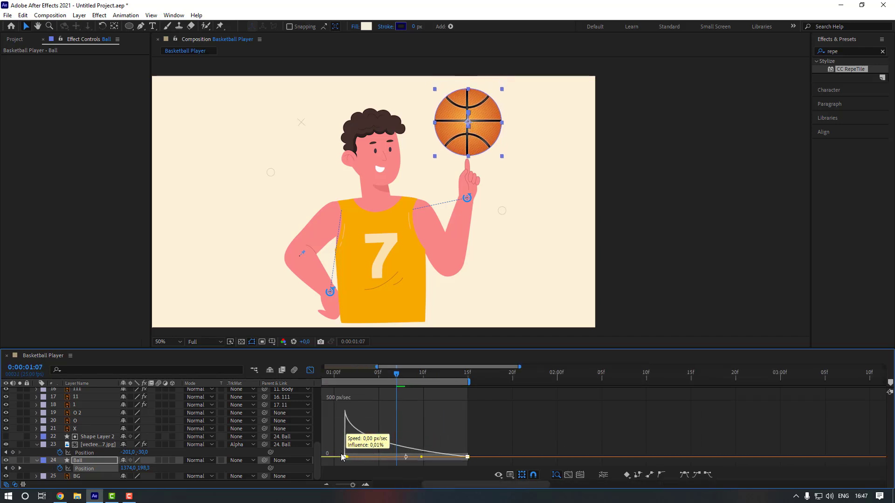
pyautogui.click(309, 370)
pyautogui.click(418, 451)
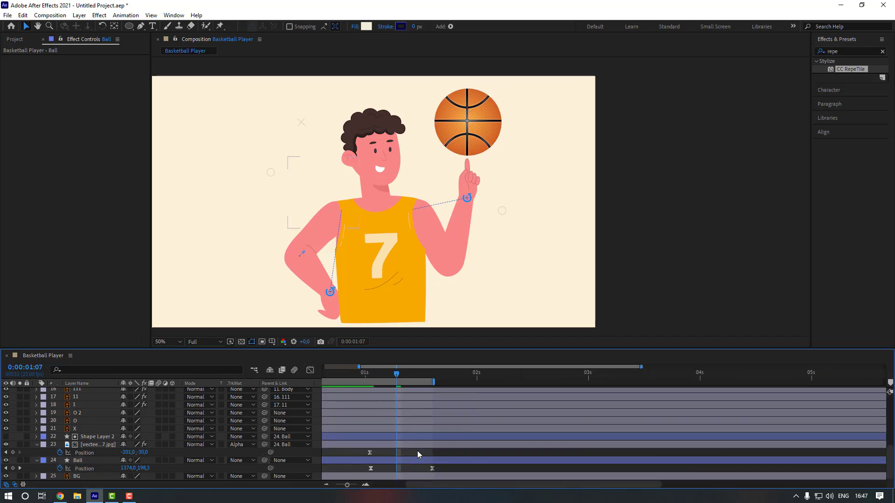
pyautogui.press('-')
pyautogui.press('-')
pyautogui.click(370, 375)
pyautogui.press('space')
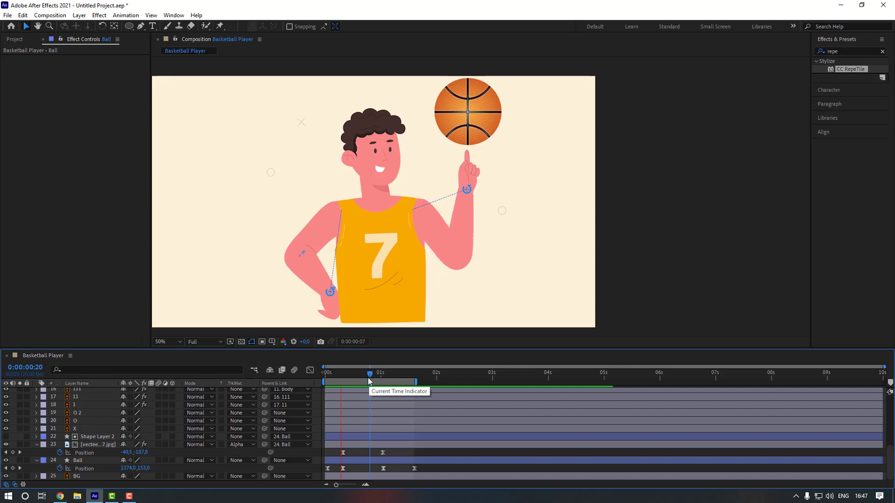
# Move the texture's first Position keyframe slightly earlier and its second to 0:00:01:04, and preview the spin
pyautogui.click(343, 453)
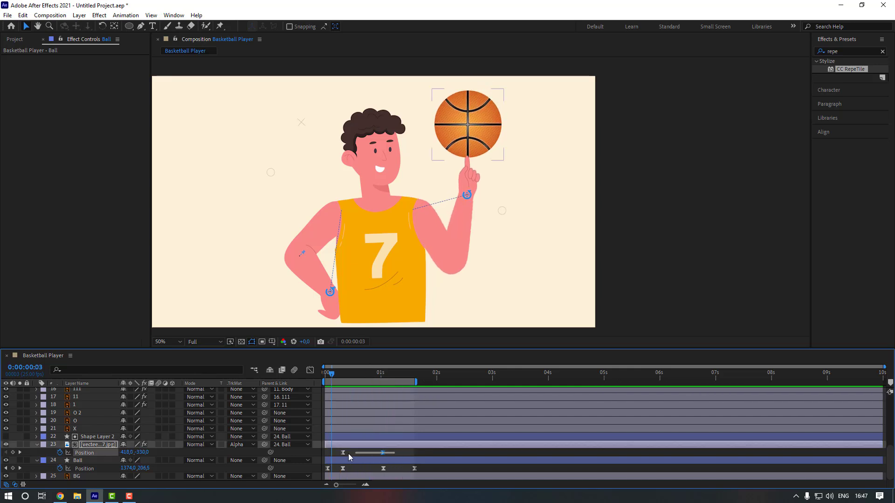
pyautogui.moveTo(344, 456); pyautogui.dragTo(391, 455)
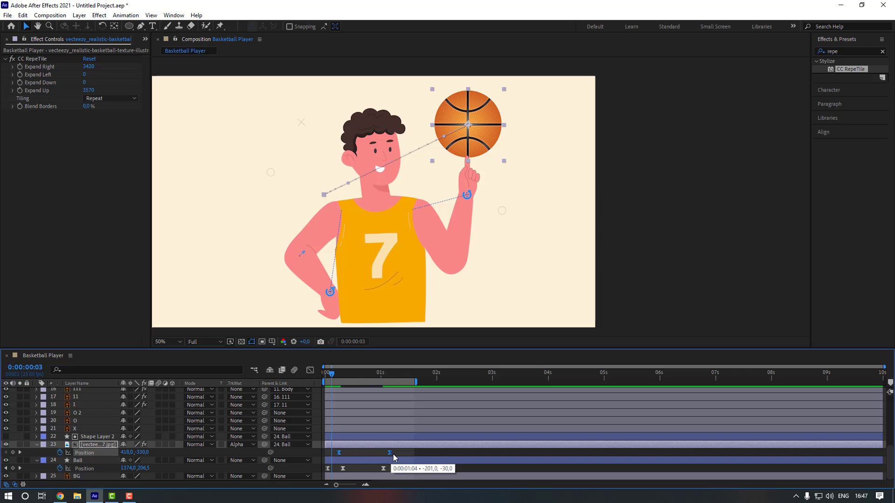
pyautogui.click(376, 453)
pyautogui.click(326, 373)
pyautogui.press('space')
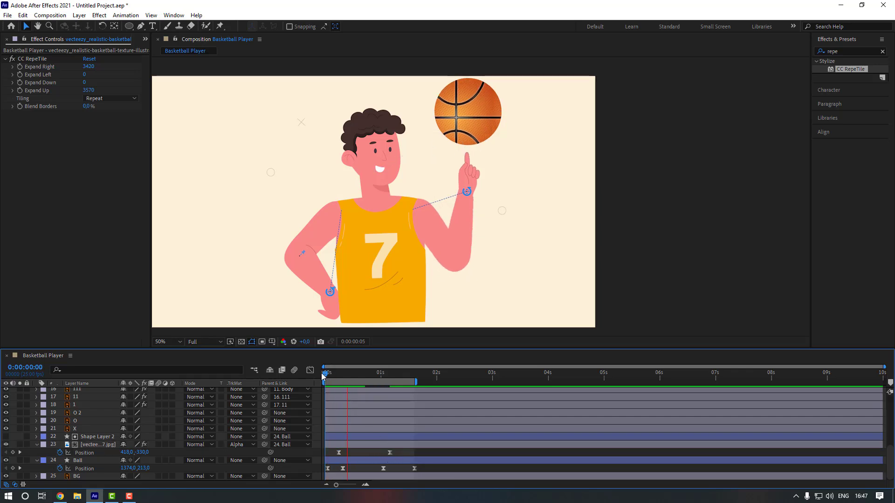
pyautogui.press('space')
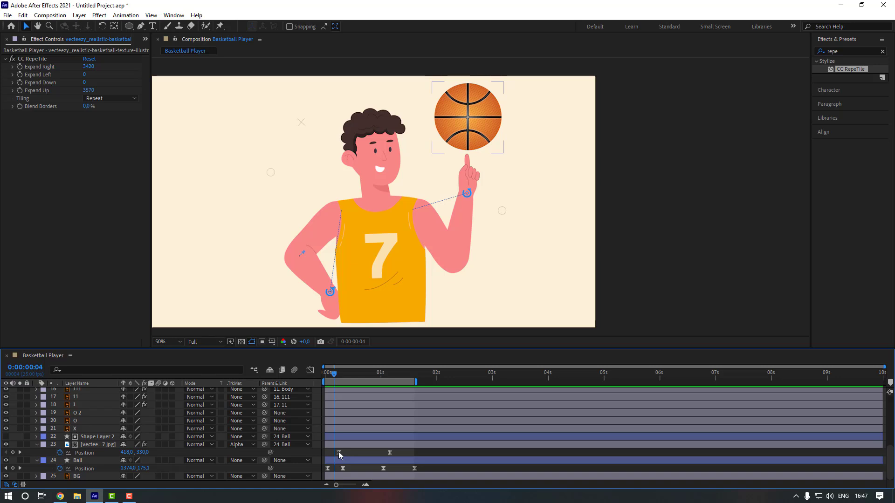
# Move the texture's Position keyframes to 0:00:00:04 and 0:00:01:09, and preview the longer spin
pyautogui.moveTo(339, 456); pyautogui.dragTo(334, 456)
pyautogui.click(391, 375)
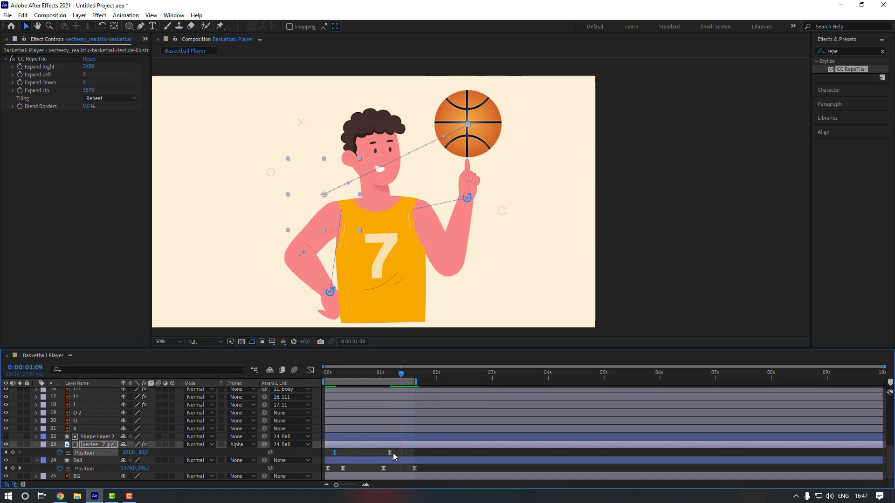
pyautogui.click(407, 453)
pyautogui.click(326, 375)
pyautogui.press('space')
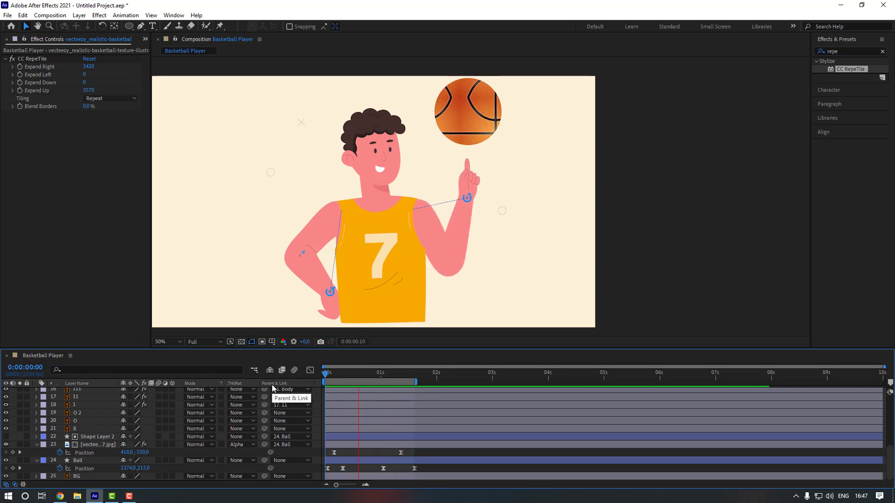
pyautogui.press('space')
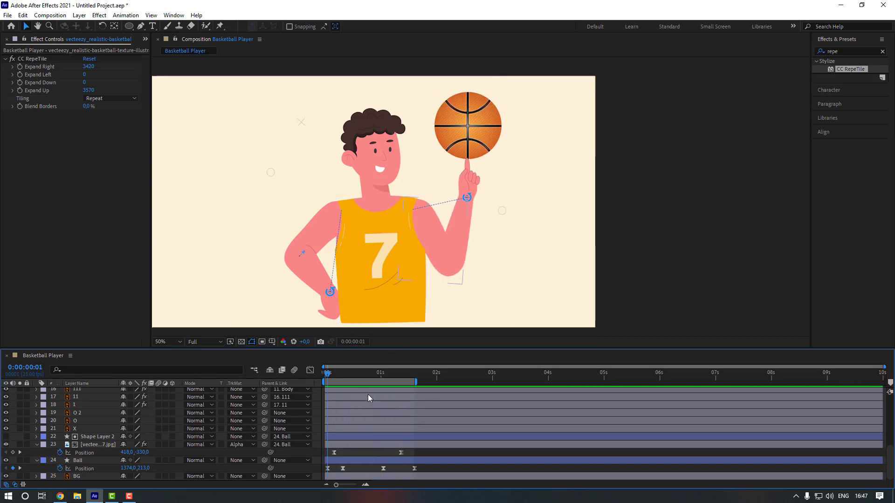
# Fine-tune the basketball texture's Position at 0:00:01:09 to -198, -25 so the seams are centred, and preview the result
pyautogui.click(400, 375)
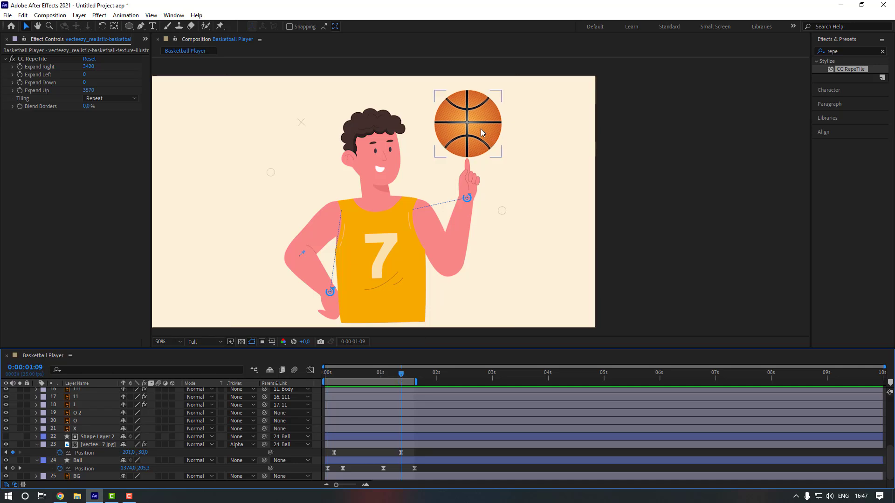
pyautogui.scroll(2, 480, 134)
pyautogui.moveTo(480, 134); pyautogui.dragTo(420, 247)
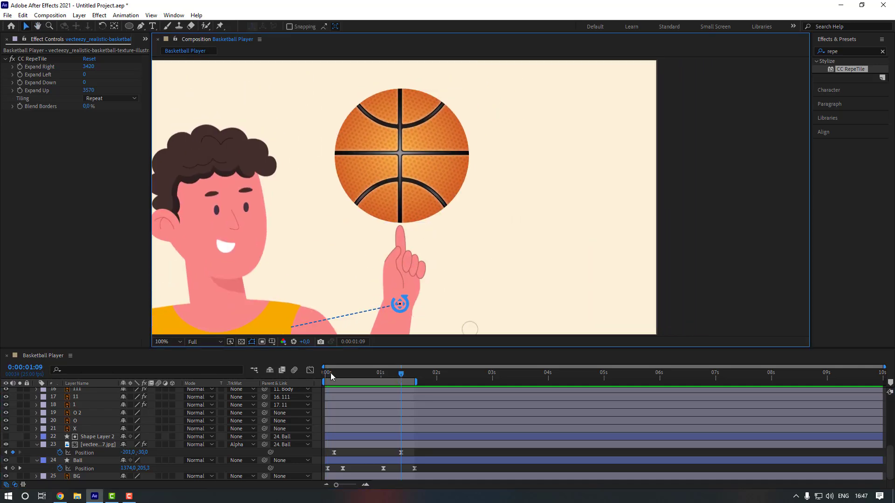
pyautogui.click(411, 288)
pyautogui.press('Right')
pyautogui.press('Right')
pyautogui.press('Right')
pyautogui.press('Down')
pyautogui.press('Down')
pyautogui.press('Down')
pyautogui.press('Down')
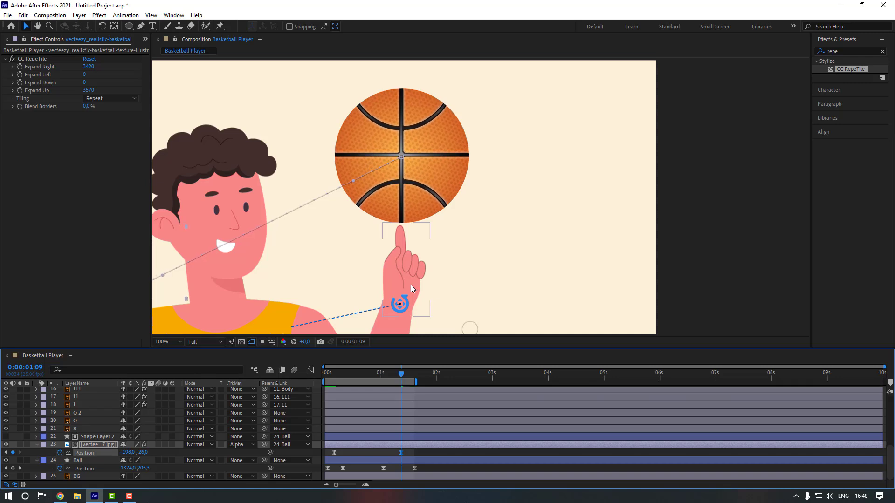
pyautogui.press('Down')
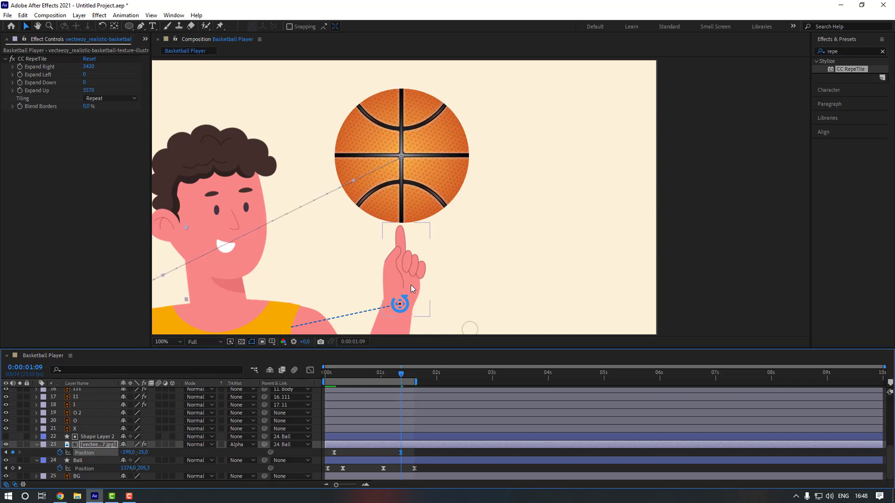
pyautogui.click(351, 426)
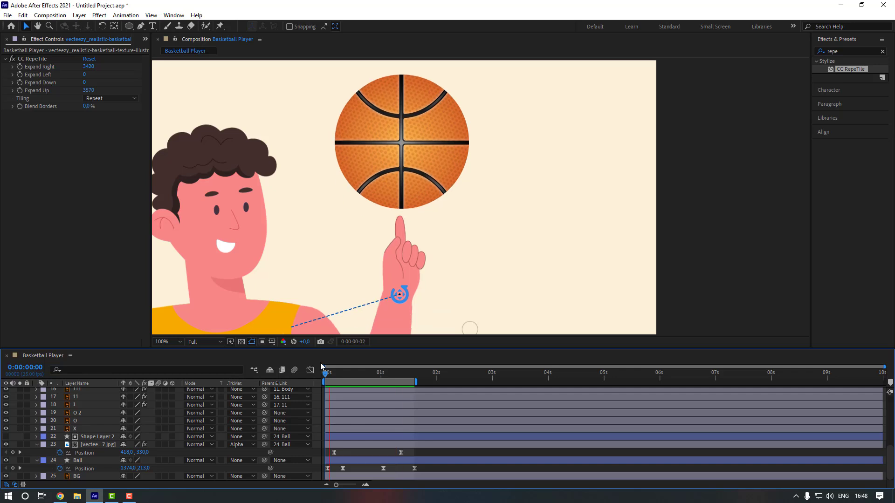
pyautogui.press('space')
# Keyframe the Body layer's Position at 0:00:00:00 and add a keyframe with the same value at 0:00:00:07
pyautogui.scroll(-1, 324, 245)
pyautogui.moveTo(325, 245); pyautogui.dragTo(396, 197)
pyautogui.click(398, 290)
pyautogui.moveTo(397, 289); pyautogui.dragTo(397, 272)
pyautogui.moveTo(353, 375); pyautogui.dragTo(325, 375)
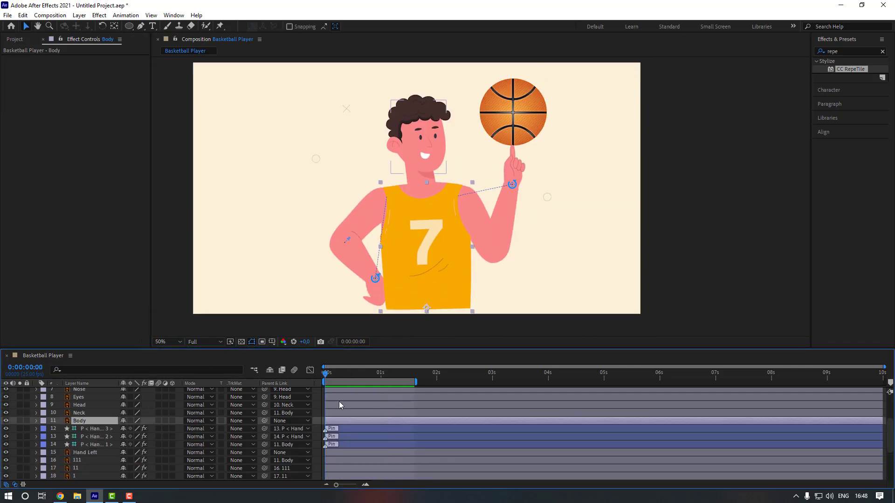
pyautogui.scroll(2, 331, 404)
pyautogui.press('p')
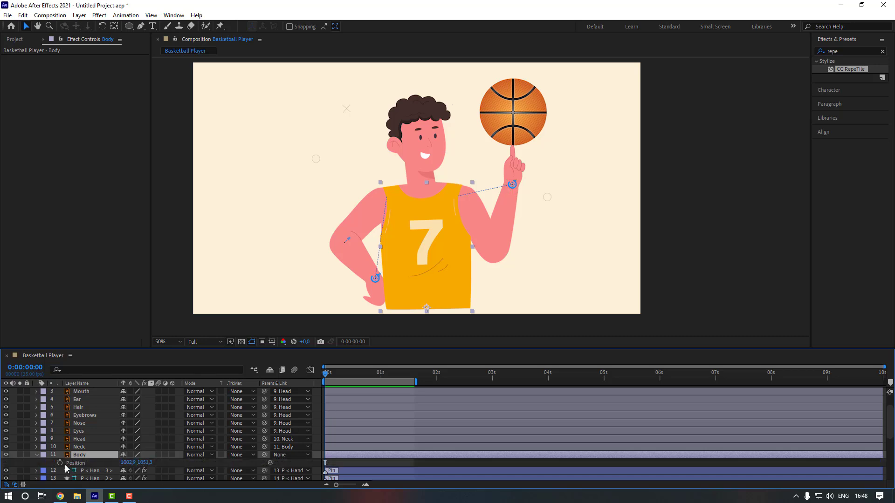
pyautogui.scroll(-2, 359, 430)
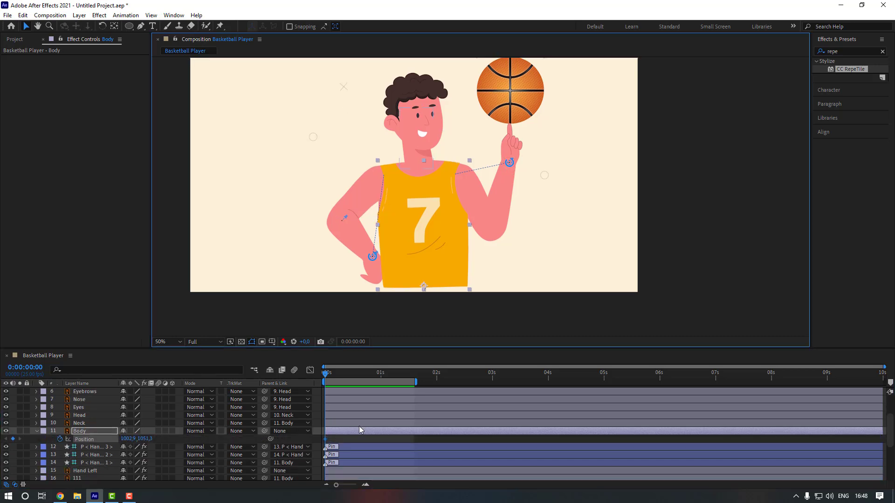
pyautogui.hotkey('shift', 'Down')
pyautogui.scroll(3, 359, 427)
pyautogui.click(339, 378)
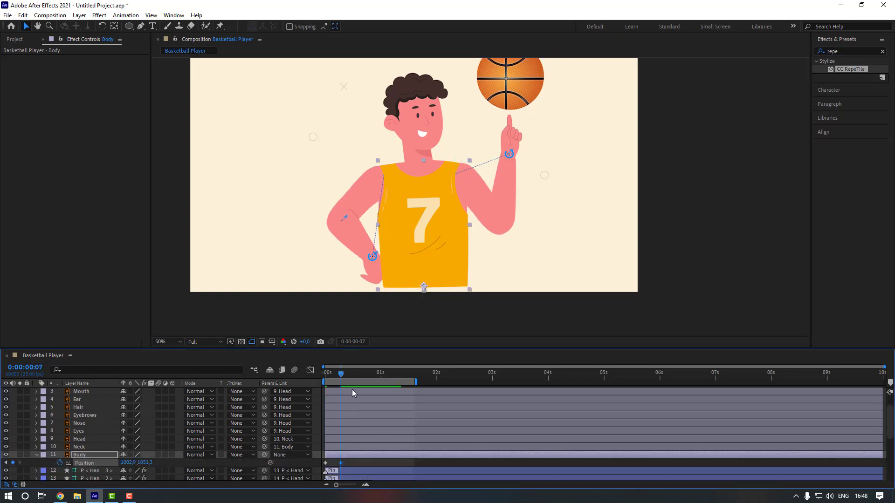
# Keyframe the Body layer's Position at 0:00:00:15, lowered to 1002.9, 1071.3
pyautogui.click(357, 376)
pyautogui.click(358, 377)
pyautogui.scroll(-3, 333, 452)
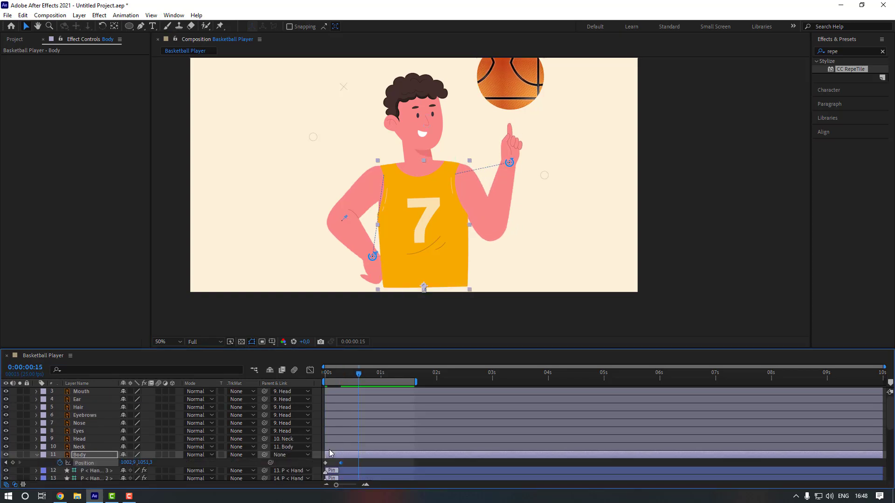
pyautogui.hotkey('shift', 'Down')
pyautogui.hotkey('shift', 'Down')
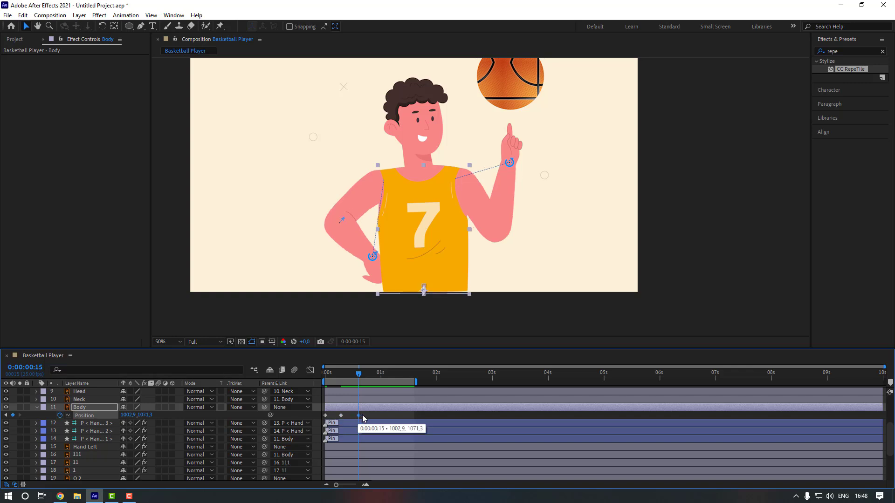
# Apply Easy Ease to all of the Body layer's Position keyframes and preview the movement
pyautogui.rightClick(358, 416)
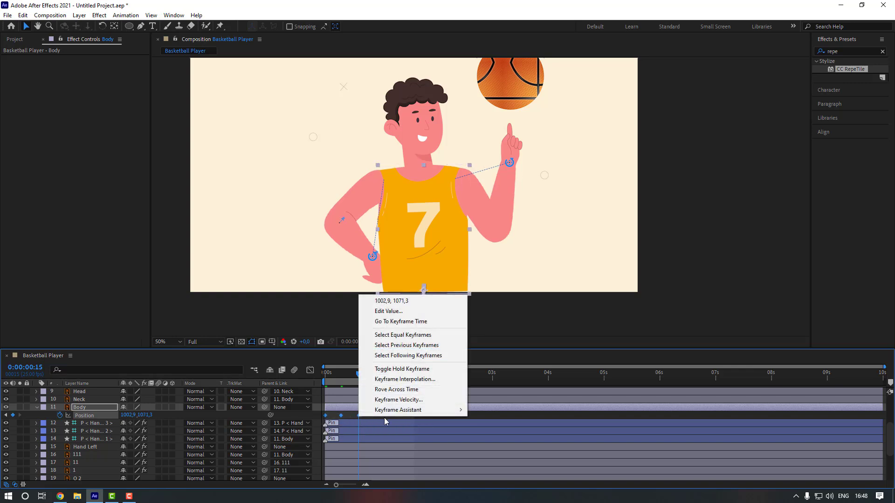
pyautogui.moveTo(396, 407)
pyautogui.click(484, 349)
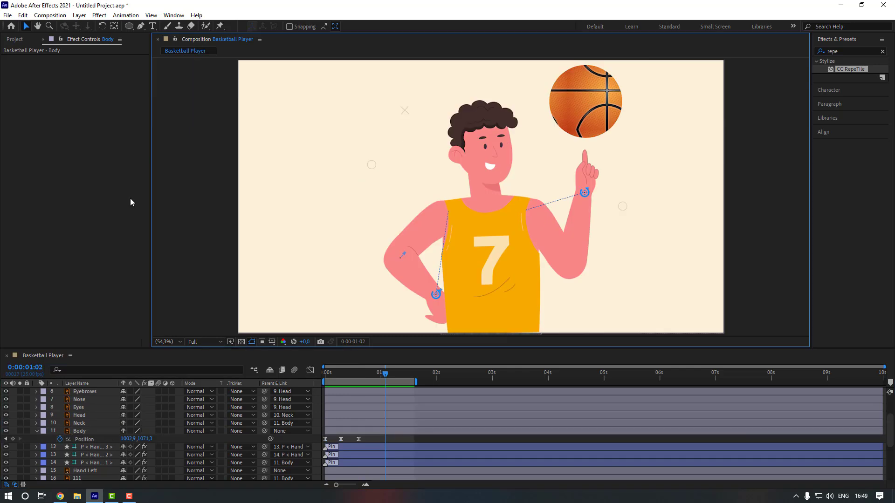
pyautogui.press('space')
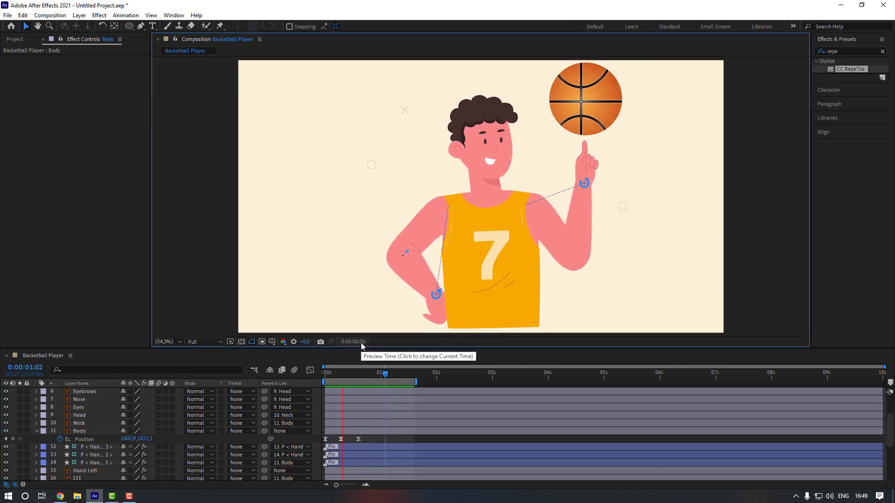
# Compress the Body layer's Position keyframes so the second and third fall slightly earlier, and preview the faster movement
pyautogui.click(339, 447)
pyautogui.click(358, 440)
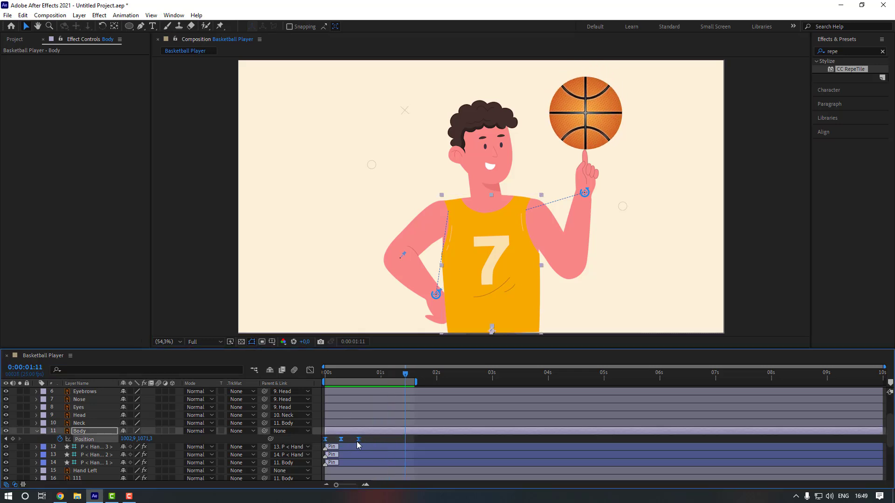
pyautogui.moveTo(359, 441); pyautogui.dragTo(357, 441)
pyautogui.click(360, 440)
pyautogui.press('space')
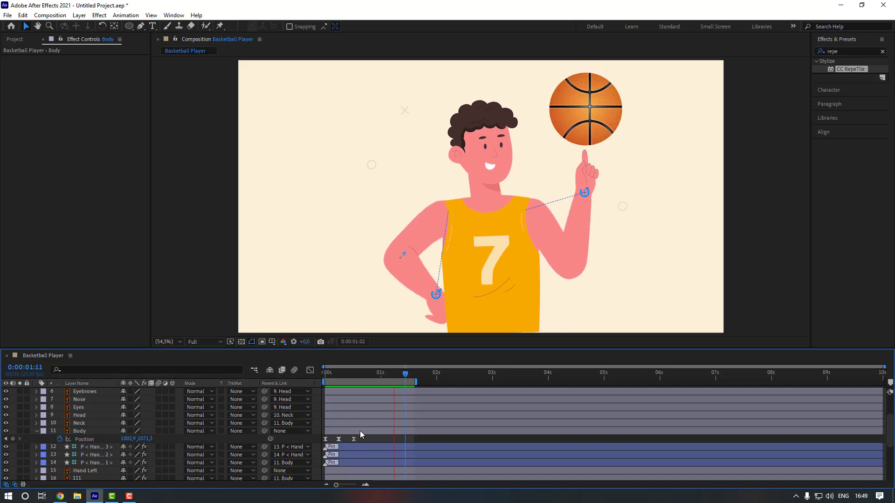
pyautogui.press('space')
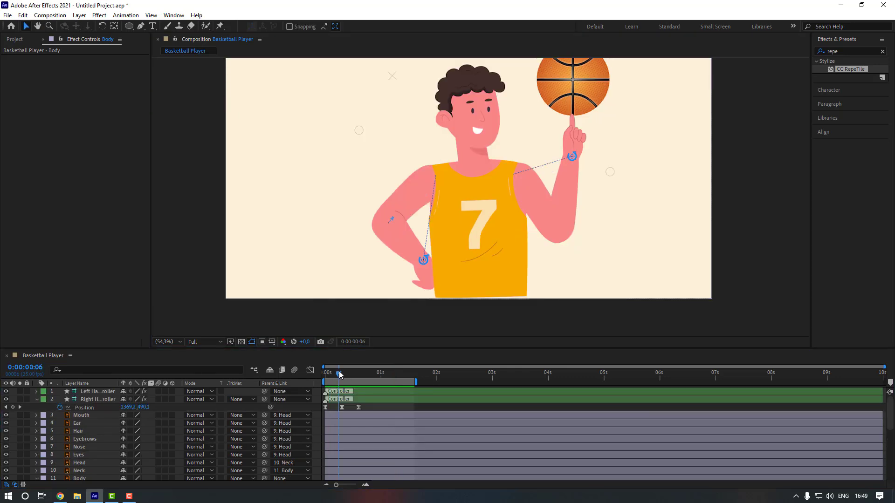
# Draw a rectangle as wide as the jersey beneath its lower edge, filled with the sampled jersey colour F7A900
pyautogui.scroll(4, 462, 306)
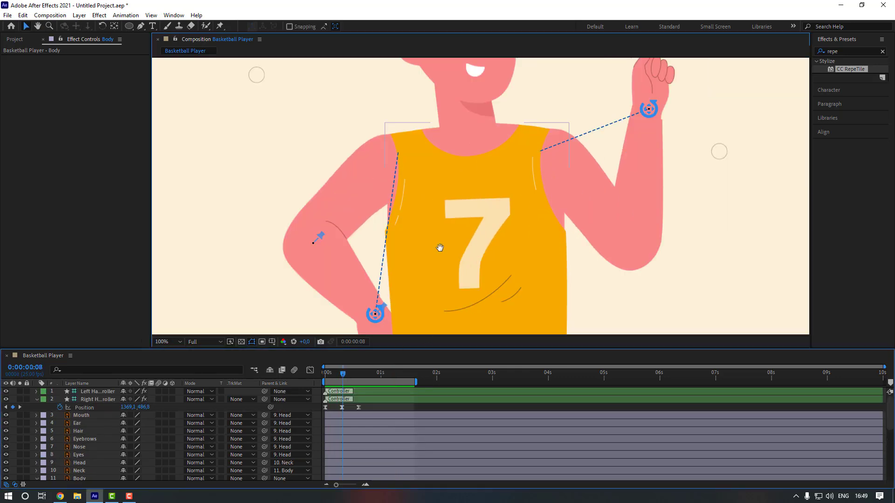
pyautogui.click(130, 28)
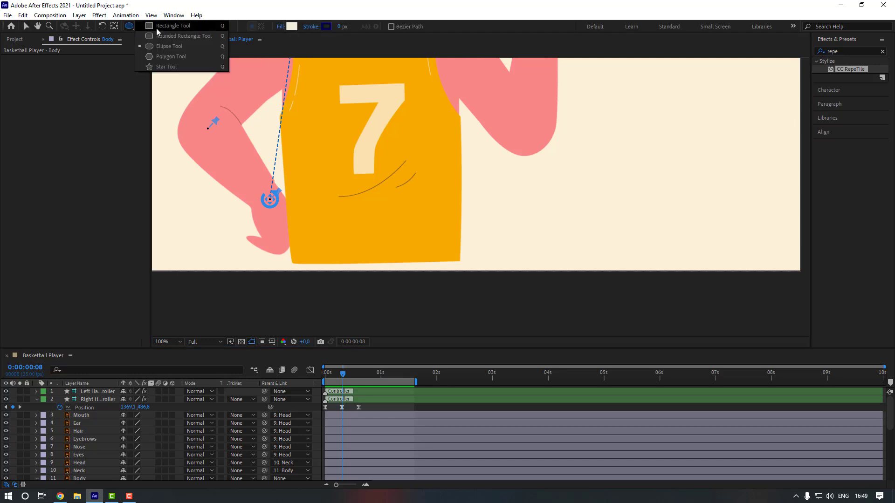
pyautogui.click(158, 26)
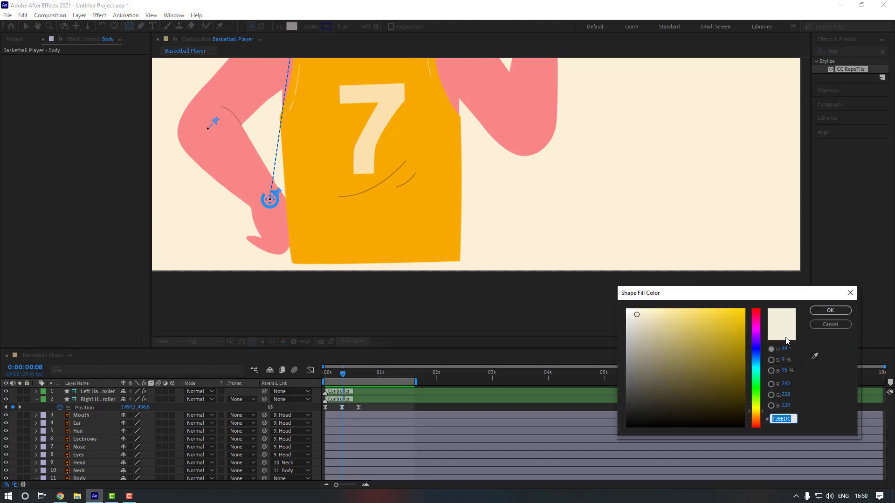
pyautogui.click(815, 357)
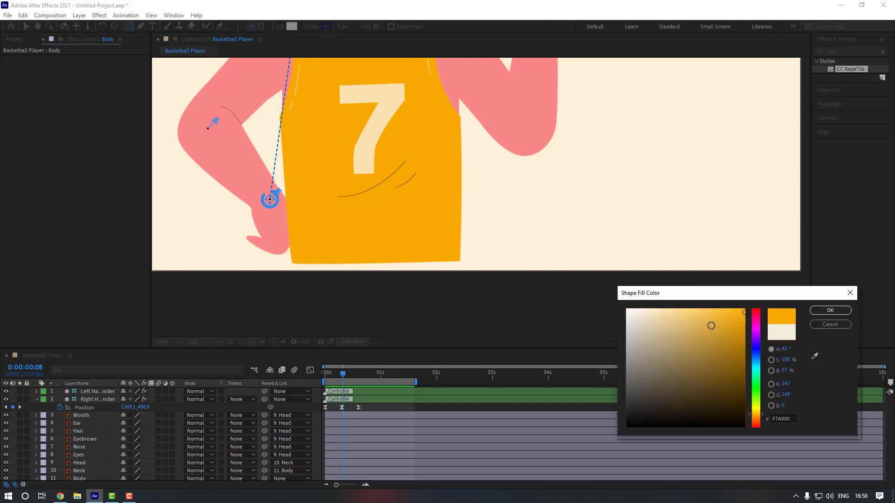
pyautogui.click(830, 311)
pyautogui.moveTo(292, 263); pyautogui.dragTo(461, 336)
# Nudge the new rectangle up until it overlaps the jersey's lower edge and closes the gap
pyautogui.press('h')
pyautogui.moveTo(370, 255); pyautogui.dragTo(367, 244)
pyautogui.press('v')
pyautogui.click(114, 27)
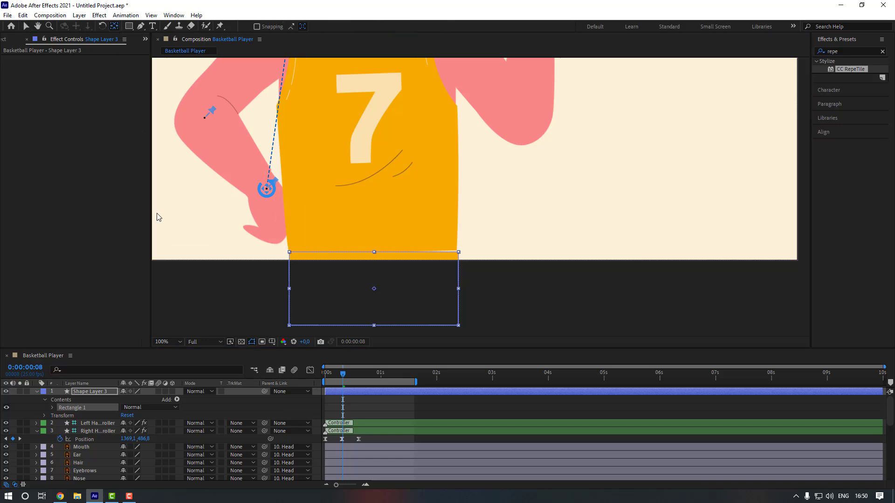
pyautogui.press('v')
pyautogui.press('Up')
pyautogui.press('Up')
pyautogui.press('Up')
pyautogui.press('Up')
pyautogui.press('Up')
pyautogui.press('Up')
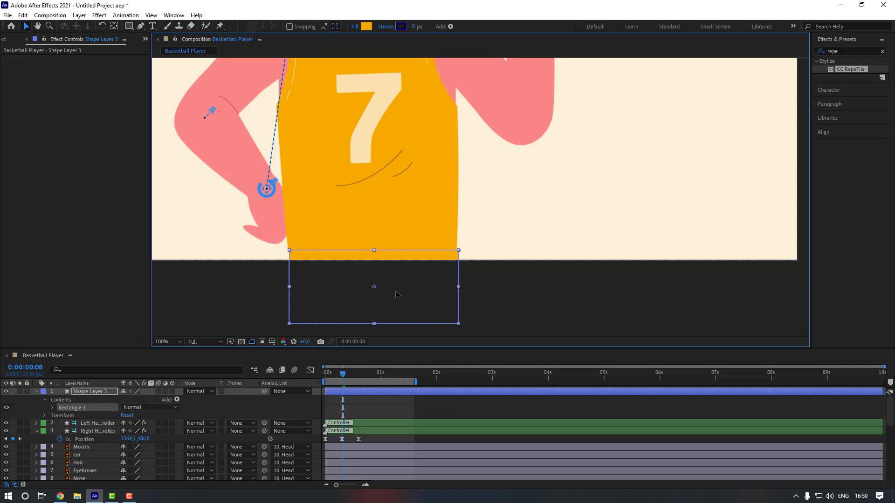
pyautogui.press('Up')
pyautogui.click(550, 303)
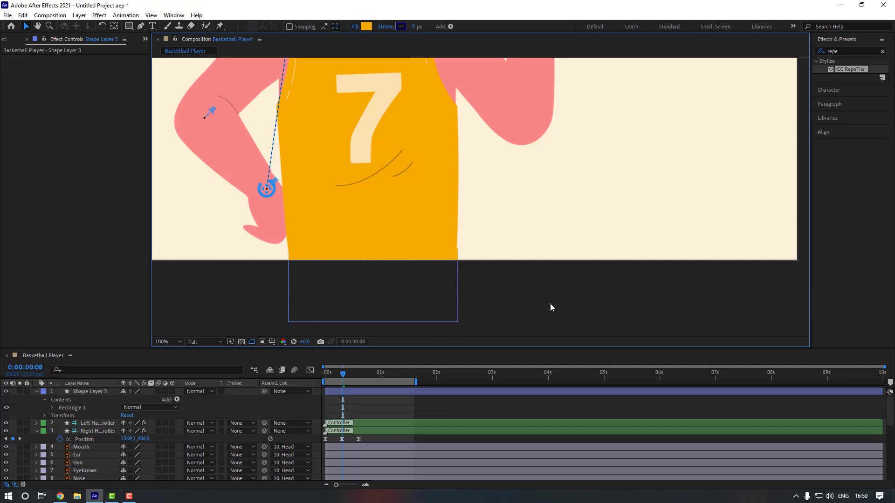
# Check the joint below the jersey and parent the new rectangle's shape layer to the Body layer
pyautogui.click(448, 282)
pyautogui.scroll(2, 465, 285)
pyautogui.moveTo(342, 262); pyautogui.dragTo(474, 255)
pyautogui.click(474, 254)
pyautogui.scroll(-2, 339, 295)
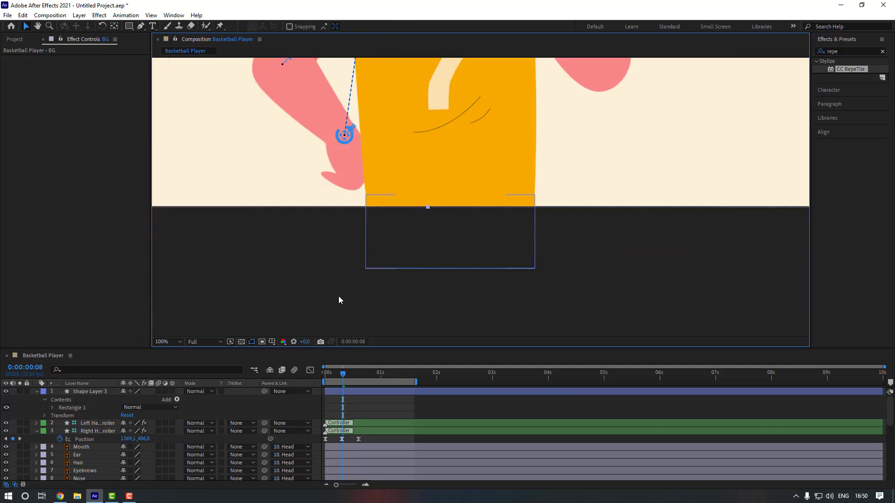
pyautogui.click(92, 392)
pyautogui.click(282, 392)
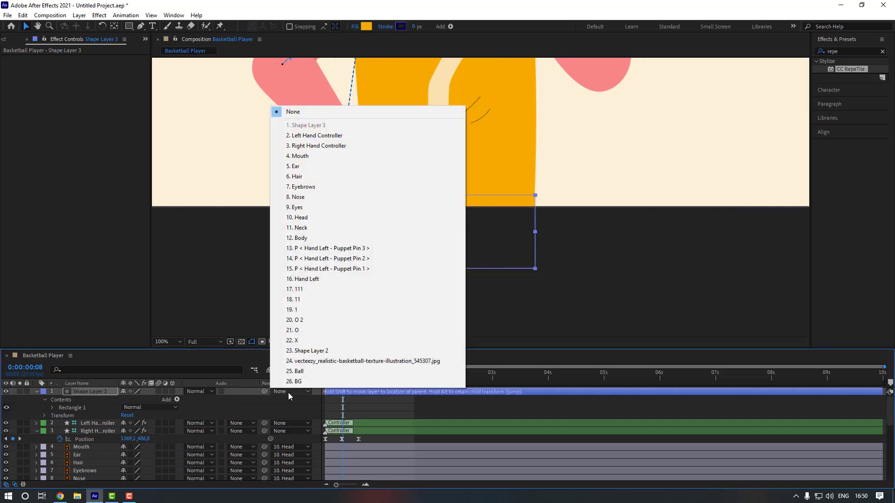
pyautogui.click(330, 237)
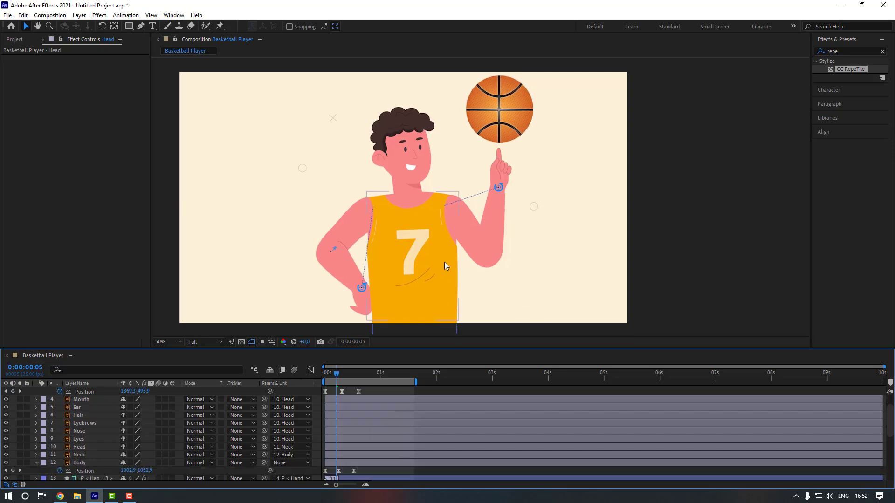
# Add a first Rotation keyframe of 0° to the Head layer at 0:00:00:00
pyautogui.click(93, 464)
pyautogui.click(86, 448)
pyautogui.moveTo(339, 381); pyautogui.dragTo(325, 382)
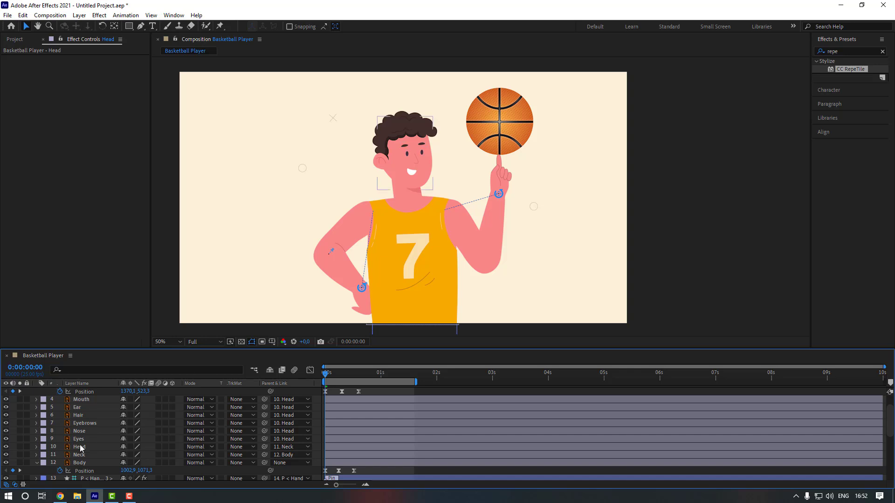
pyautogui.click(81, 448)
pyautogui.press('r')
pyautogui.click(60, 455)
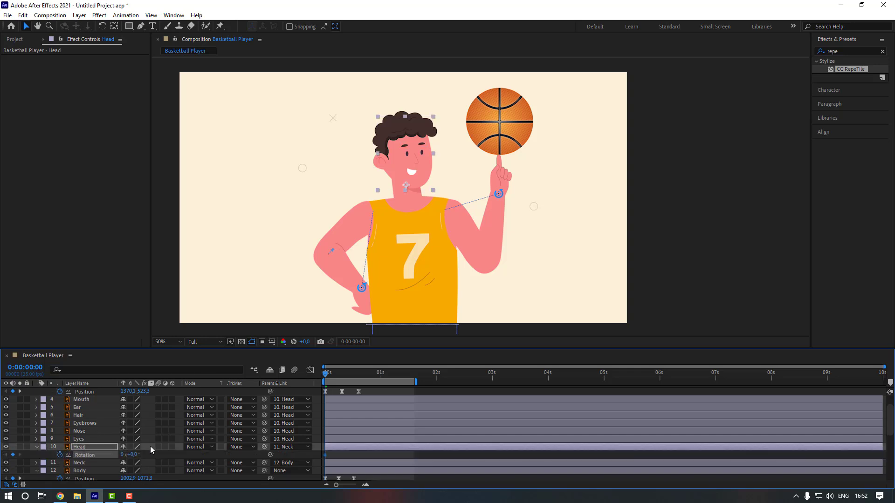
# Set the Head layer's Rotation to -9° at 0:00:00:10 so the head tilts back
pyautogui.press('space')
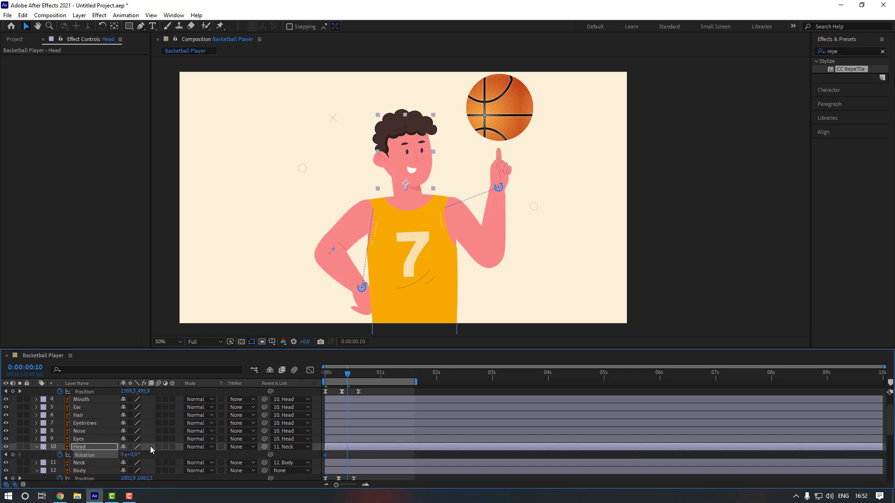
pyautogui.click(133, 455)
pyautogui.write('-6')
pyautogui.press('Return')
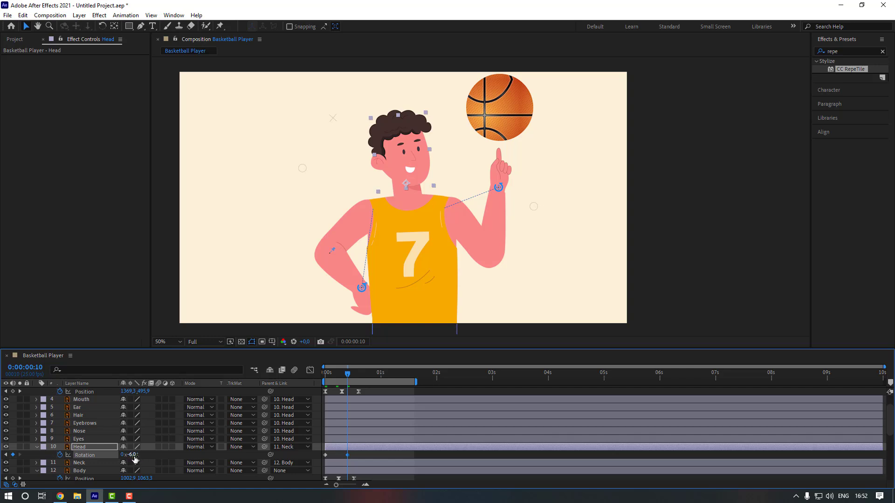
pyautogui.write('-9')
pyautogui.press('Return')
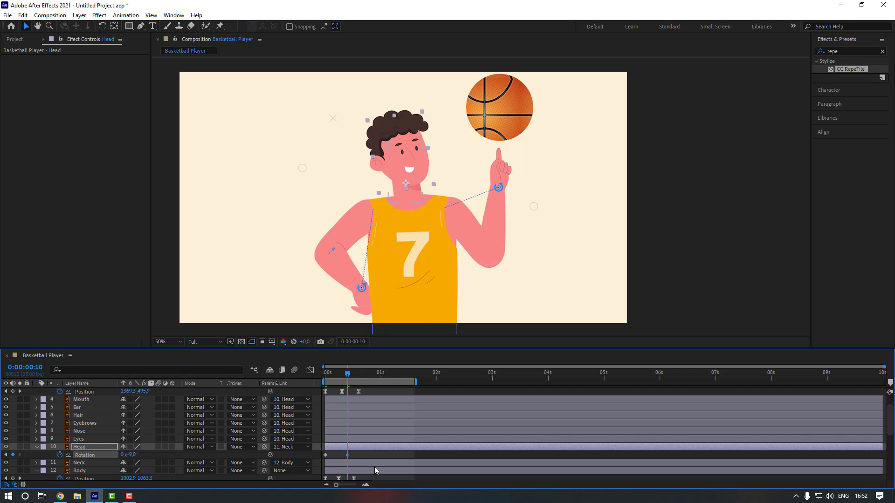
# Apply Easy Ease to both of the Head layer's Rotation keyframes
pyautogui.moveTo(365, 456); pyautogui.dragTo(310, 456)
pyautogui.rightClick(346, 455)
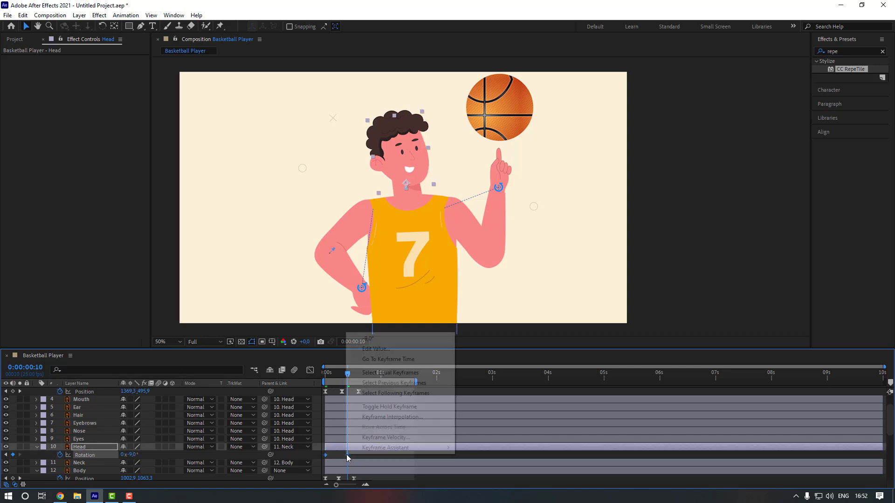
pyautogui.moveTo(406, 448)
pyautogui.click(484, 386)
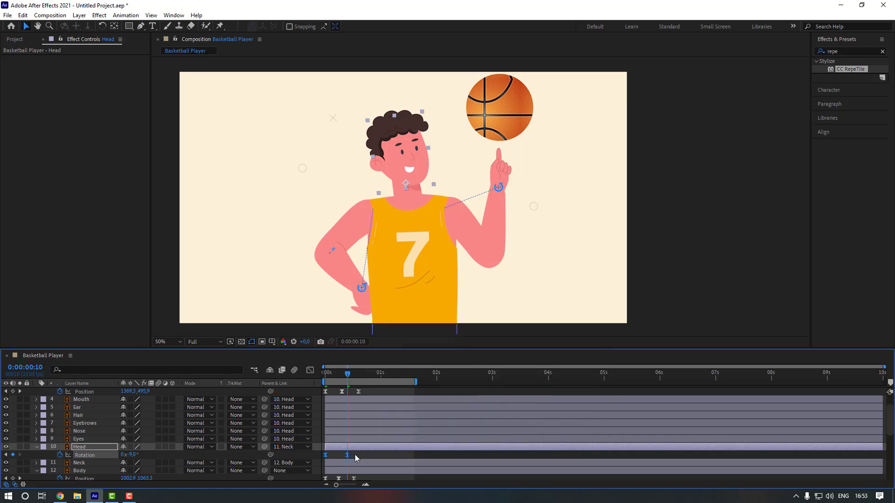
pyautogui.click(356, 455)
# Add a Head Rotation keyframe at 0:00:01:01 that holds the -9° tilt until the ball descends
pyautogui.scroll(-5, 371, 450)
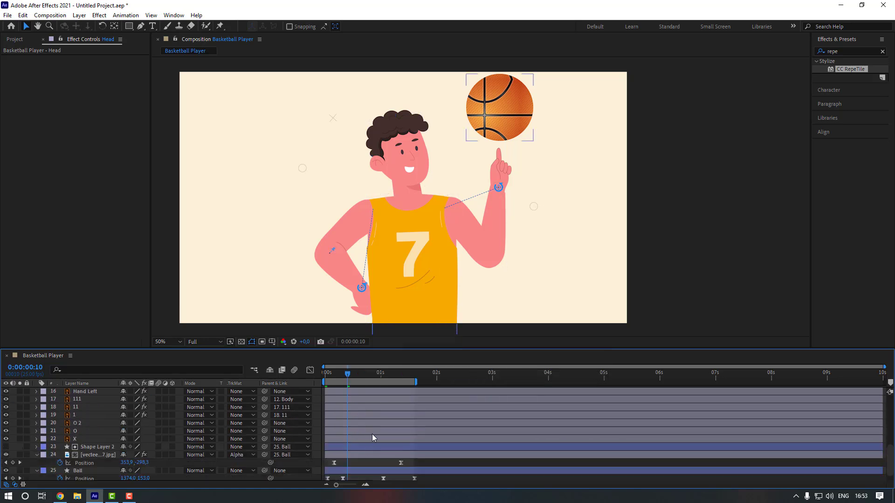
pyautogui.moveTo(376, 376); pyautogui.dragTo(383, 375)
pyautogui.scroll(5, 71, 431)
pyautogui.click(78, 422)
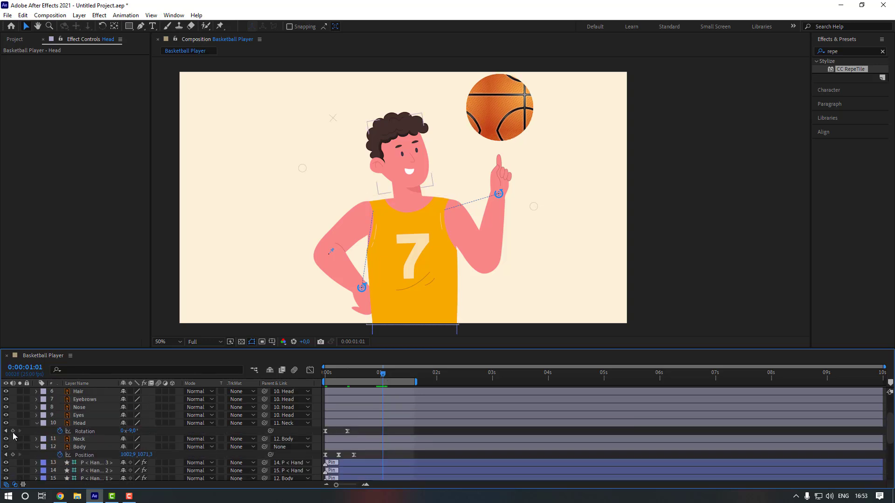
pyautogui.click(13, 431)
# Set the Head layer's Rotation back to 0° at 0:00:01:14 and preview the head movement
pyautogui.click(412, 375)
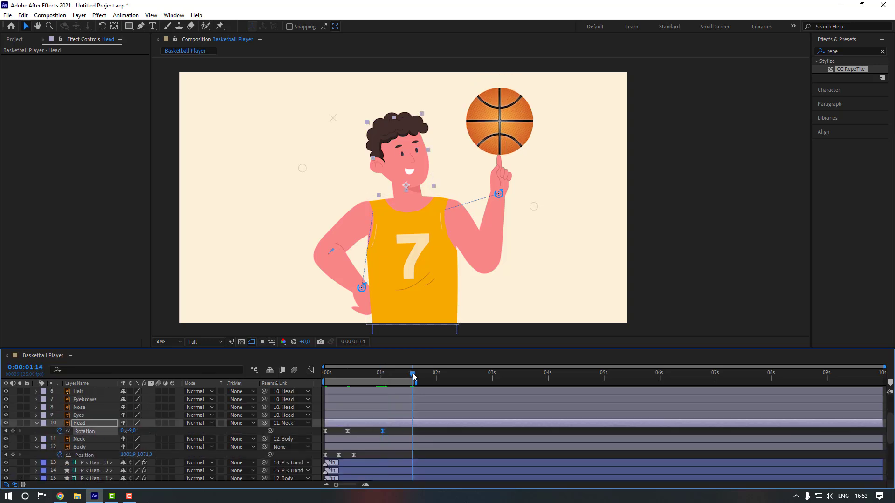
pyautogui.scroll(-2, 410, 383)
pyautogui.scroll(3, 149, 463)
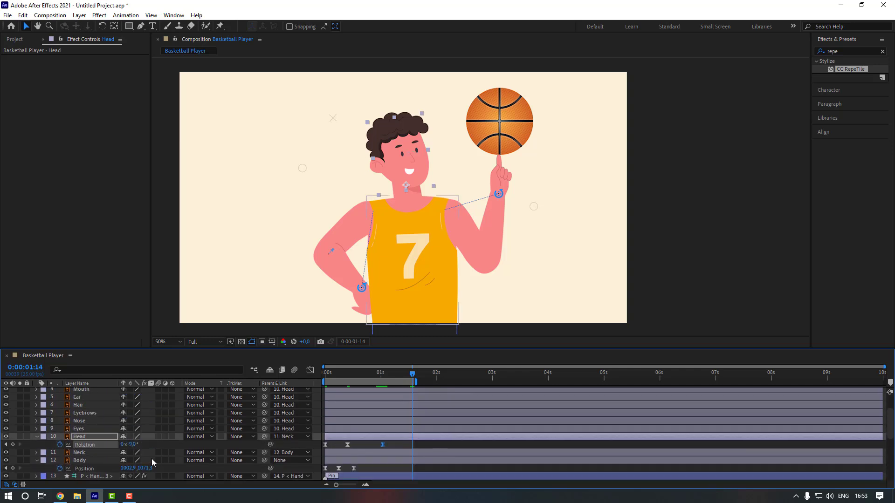
pyautogui.press('Return')
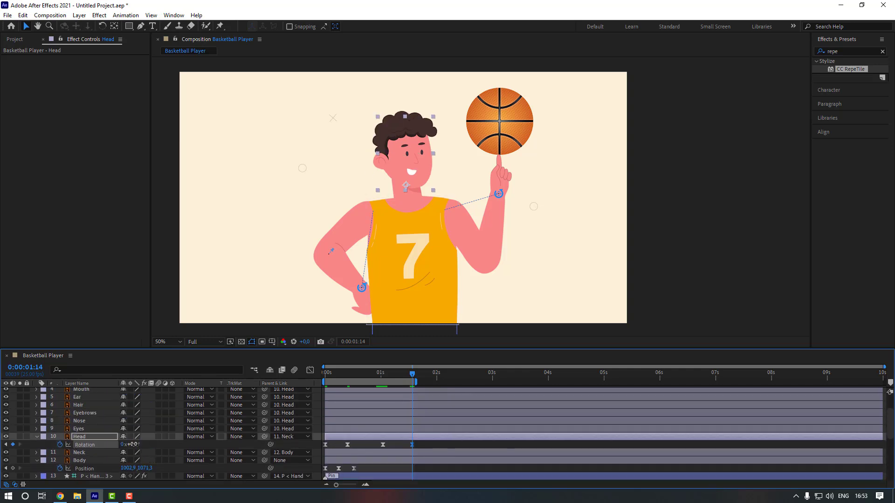
pyautogui.click(401, 446)
pyautogui.press('space')
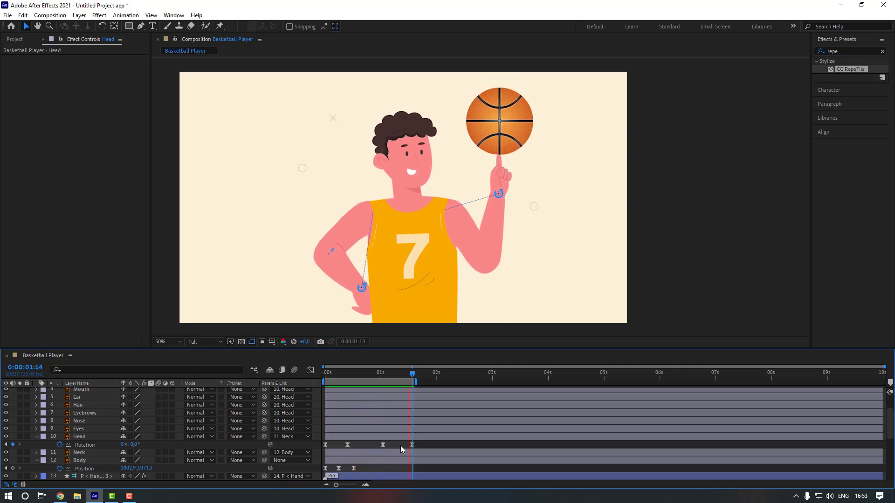
pyautogui.press('space')
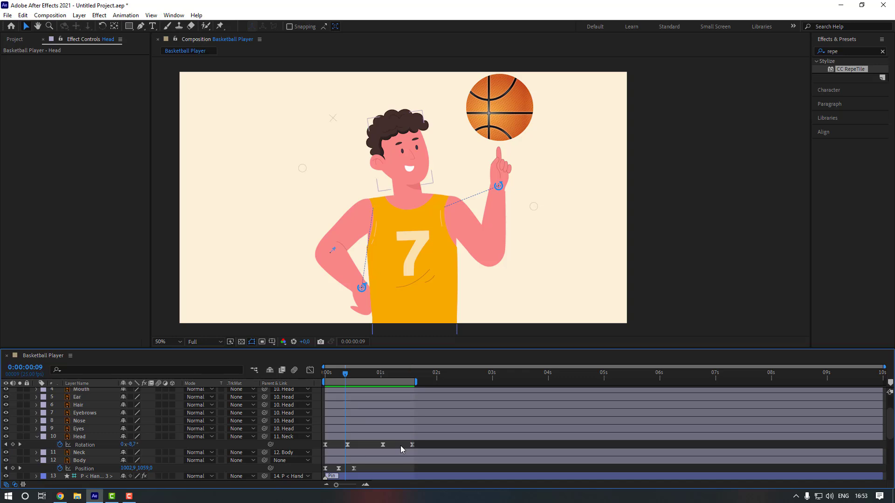
# Move the Head layer's third Rotation keyframe slightly later and preview the animation
pyautogui.click(382, 374)
pyautogui.moveTo(383, 445); pyautogui.dragTo(392, 445)
pyautogui.press('space')
pyautogui.press('space')
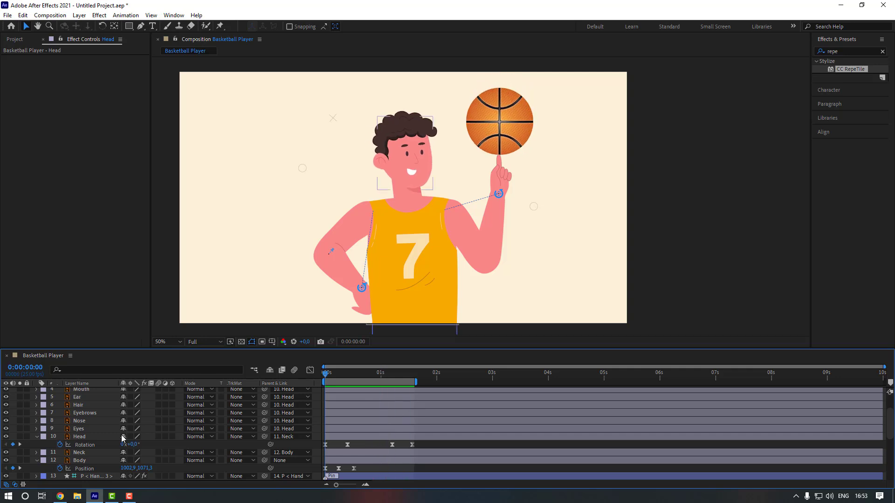
# Keyframe the Eyes layer's Scale at 100% at 0:00:00:06
pyautogui.click(83, 429)
pyautogui.moveTo(335, 374); pyautogui.dragTo(340, 374)
pyautogui.press('s')
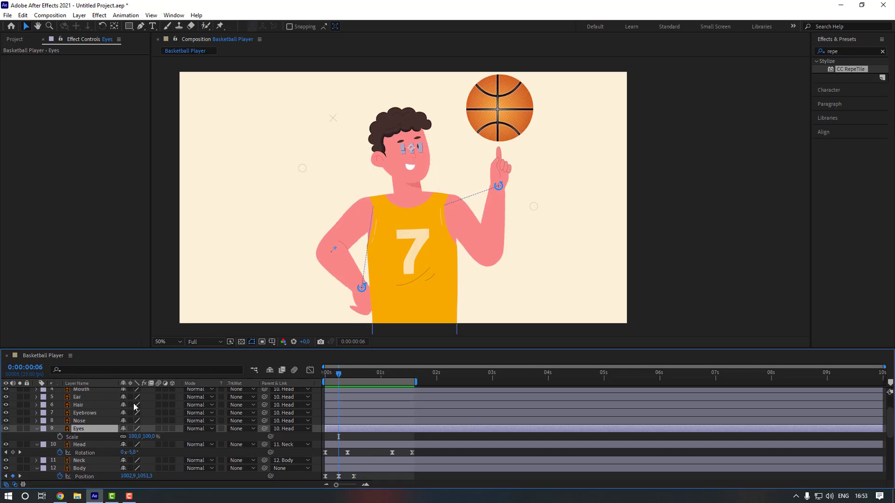
pyautogui.click(59, 438)
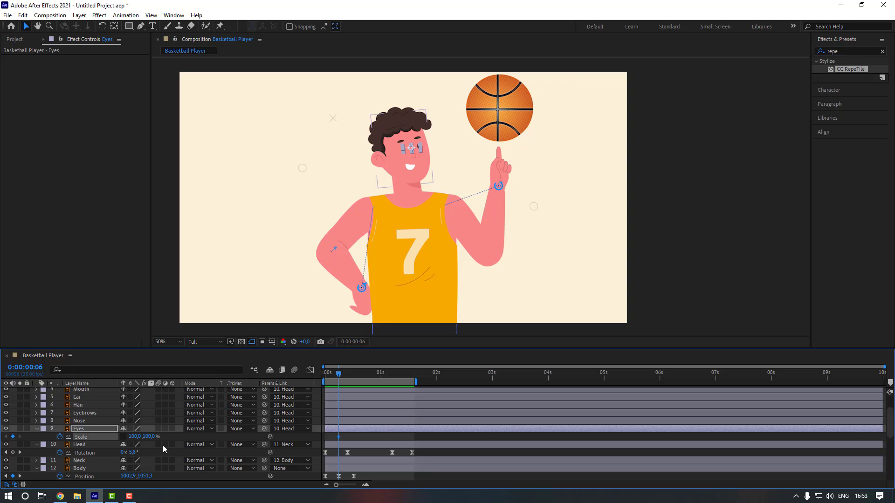
# Add a blink to the Eyes layer by keyframing vertical Scale at 20% at 0:00:00:09 and 100% at 0:00:00:12
pyautogui.press('pagedown')
pyautogui.press('pagedown')
pyautogui.press('pagedown')
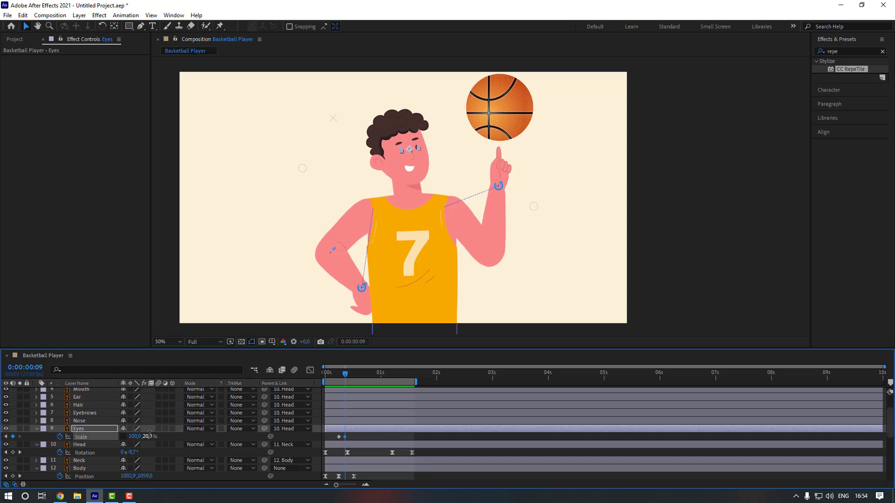
pyautogui.press('pagedown')
pyautogui.press('pagedown')
pyautogui.press('pagedown')
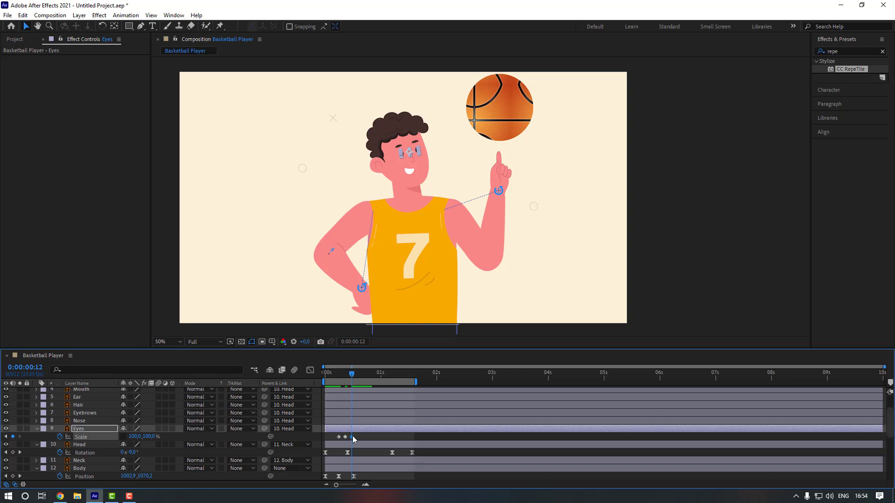
# Apply Easy Ease to the Eyes layer's three Scale keyframes and preview the blink
pyautogui.moveTo(360, 438); pyautogui.dragTo(333, 443)
pyautogui.rightClick(352, 440)
pyautogui.moveTo(410, 432)
pyautogui.click(484, 369)
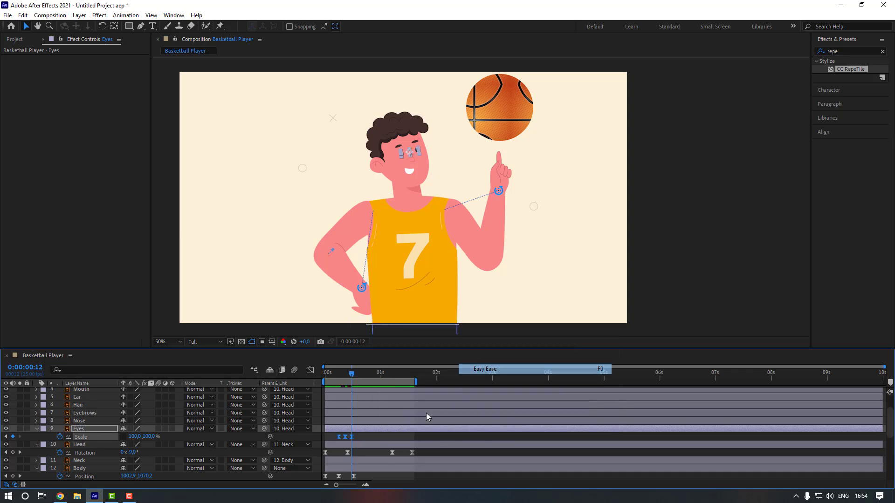
pyautogui.click(371, 435)
pyautogui.press('space')
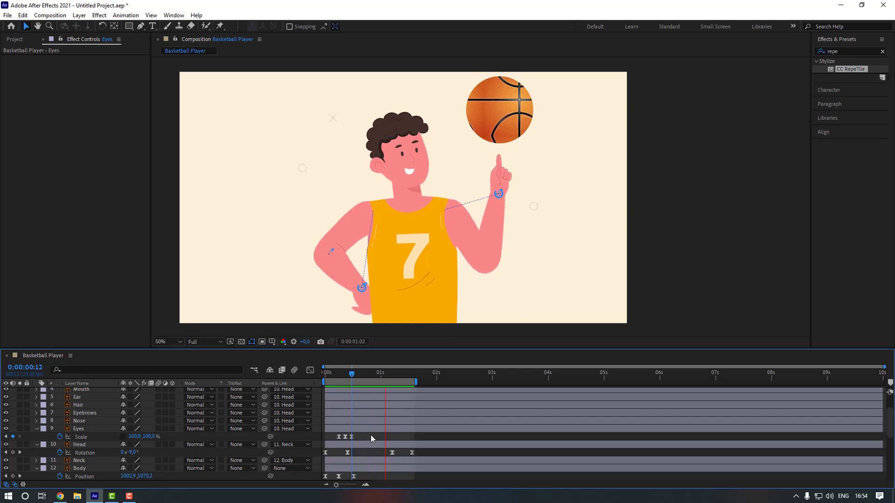
pyautogui.press('space')
# Shift the Eyes layer's three Scale keyframes earlier so the blink starts at 0:00:00:02, and preview it
pyautogui.moveTo(365, 434); pyautogui.dragTo(330, 438)
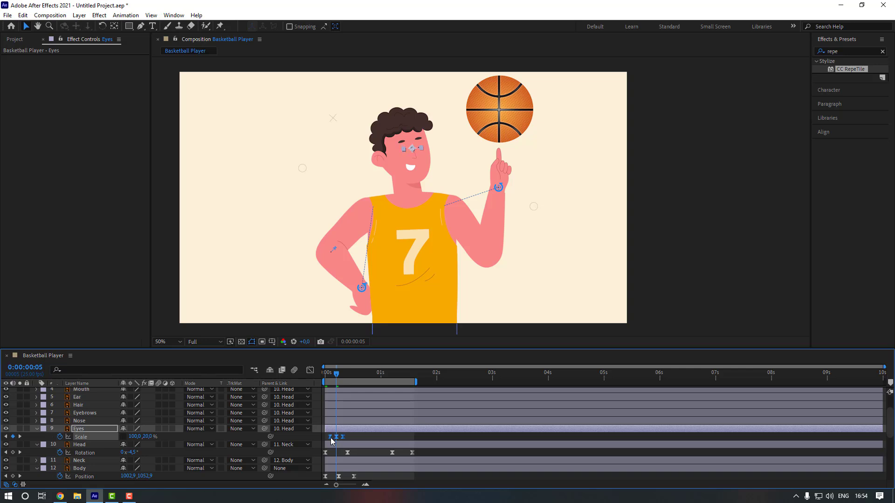
pyautogui.click(353, 439)
pyautogui.press('space')
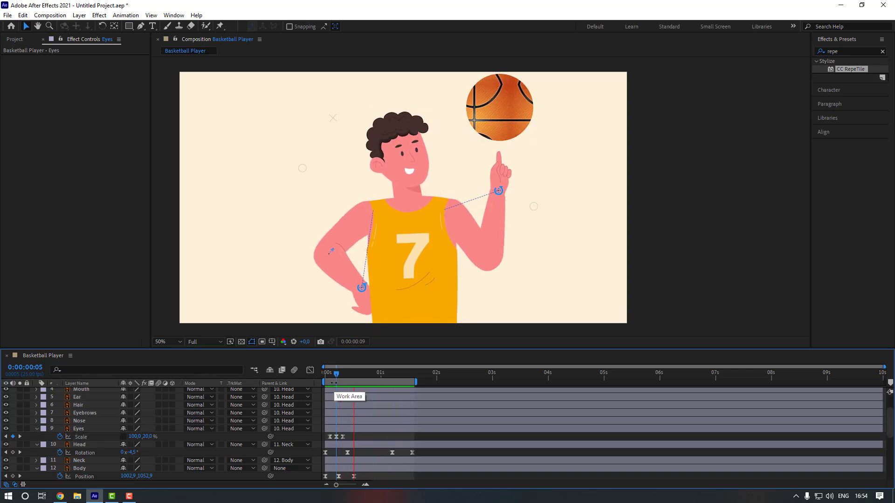
# Keyframe the Eyebrows layer's Position at 0:00:00:02 and raise the eyebrows to about 145.2, 103.5 at 0:00:00:08
pyautogui.click(88, 414)
pyautogui.press('p')
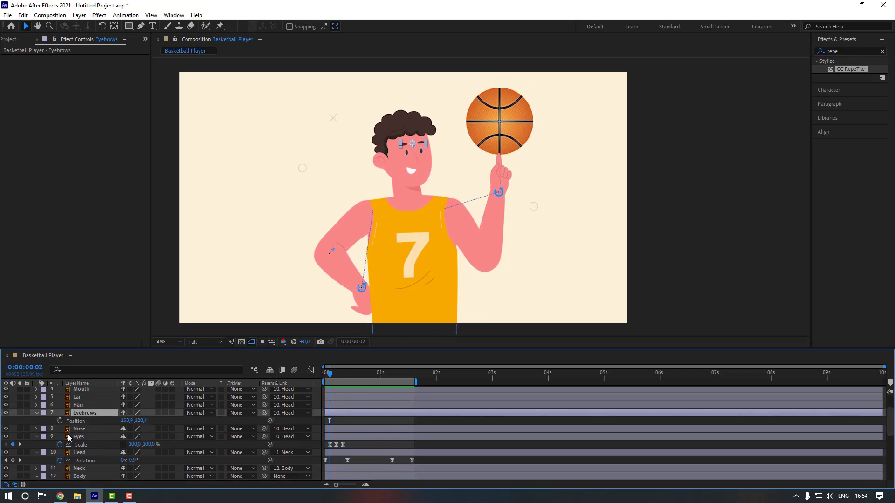
pyautogui.moveTo(339, 374); pyautogui.dragTo(343, 376)
pyautogui.scroll(4, 402, 161)
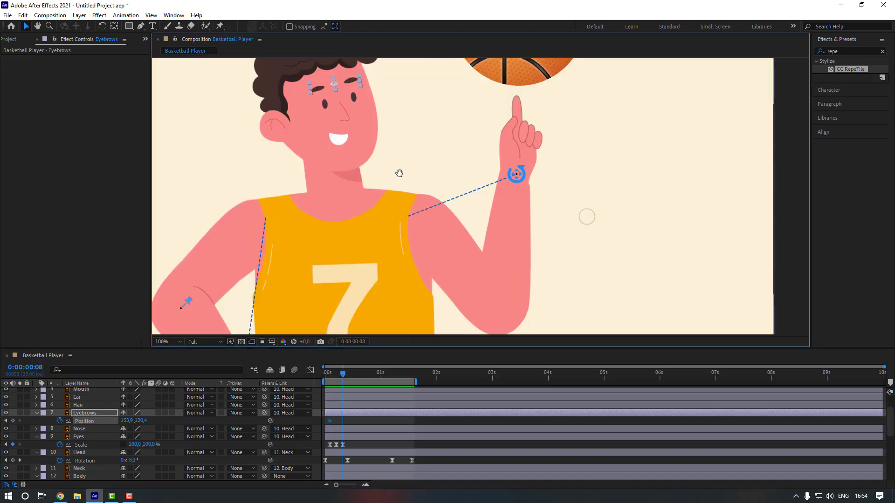
pyautogui.moveTo(323, 214); pyautogui.dragTo(309, 201)
pyautogui.press(',')
# Duplicate the Eyes layer's three blink Scale keyframes so a second blink starts at 0:00:01:07
pyautogui.moveTo(390, 372); pyautogui.dragTo(396, 376)
pyautogui.moveTo(350, 446); pyautogui.dragTo(315, 443)
pyautogui.moveTo(331, 448)
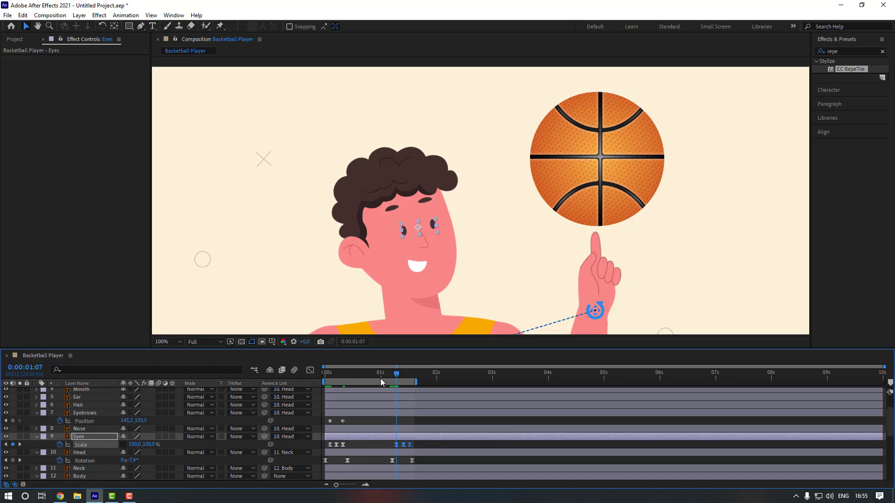
# Hold the raised Eyebrows Position with a keyframe at 0:00:01:07 and copy the first Position keyframe to 0:00:01:13
pyautogui.click(13, 422)
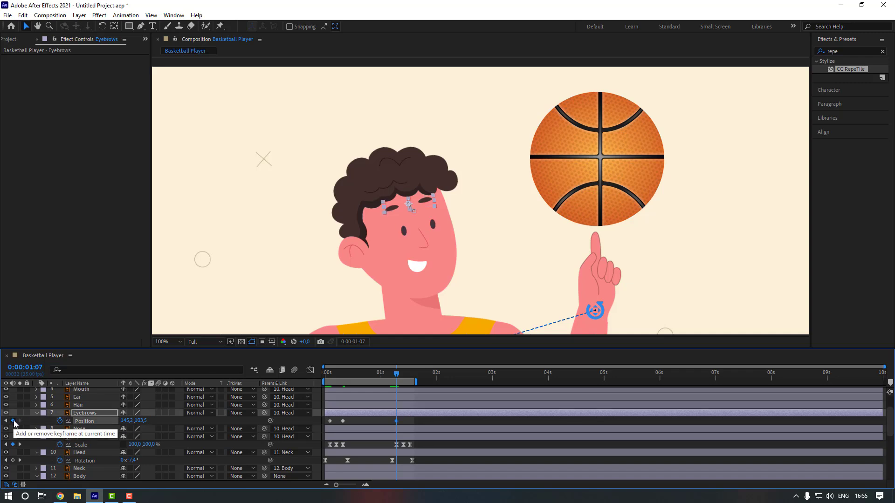
pyautogui.click(409, 376)
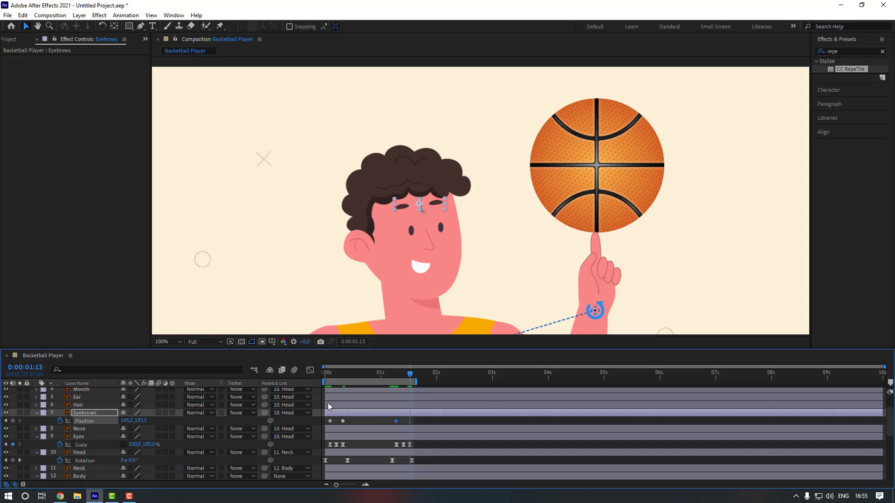
pyautogui.hotkey('ctrl', 'v')
# Apply Easy Ease to all four Eyebrows Position keyframes and preview the animation
pyautogui.moveTo(419, 420); pyautogui.dragTo(323, 423)
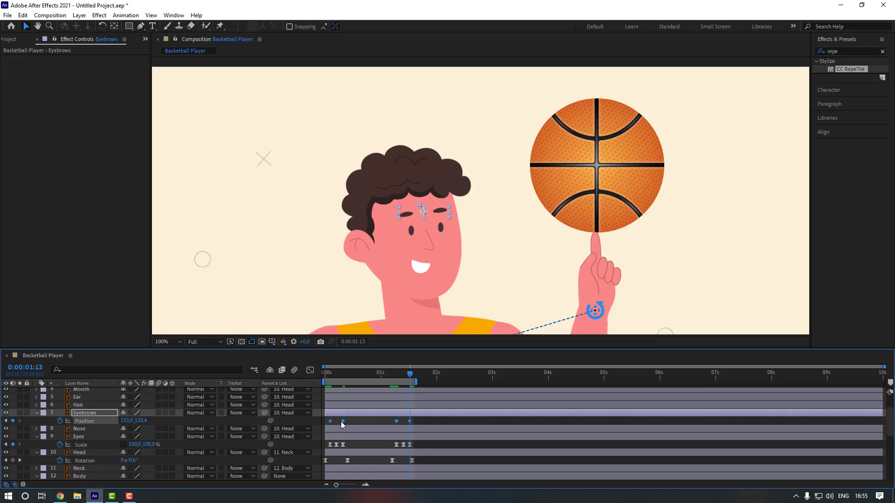
pyautogui.rightClick(343, 421)
pyautogui.moveTo(396, 414)
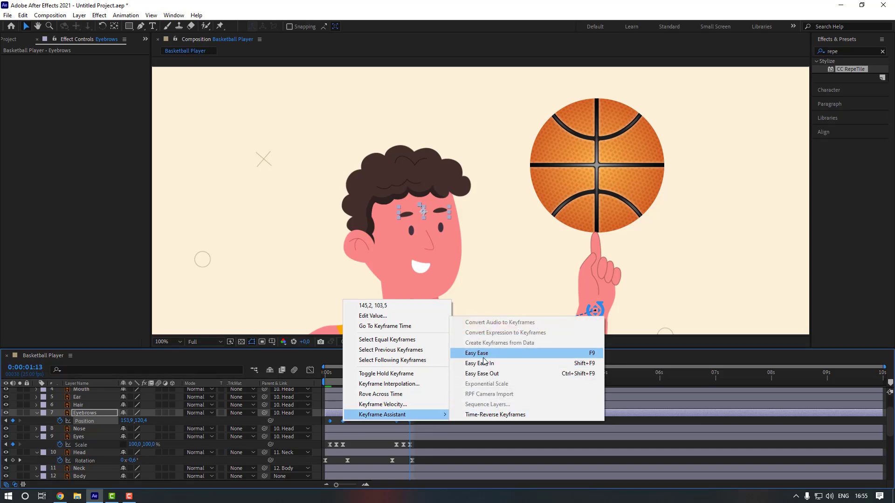
pyautogui.click(483, 354)
pyautogui.scroll(-2, 452, 254)
pyautogui.press('space')
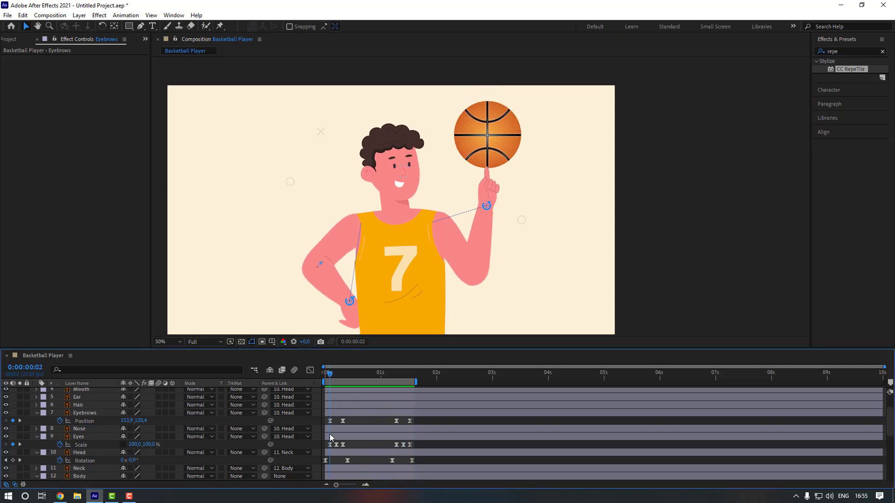
# Keyframe the Eyes layer's Position at 0:00:00:02 and move the eyes to about 166.8, 152.4 at 0:00:00:08
pyautogui.click(338, 438)
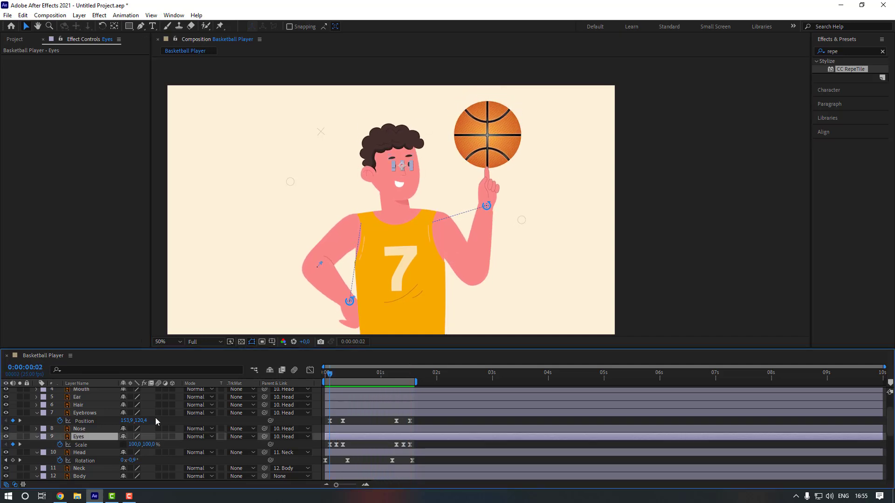
pyautogui.hotkey('shift', 'p')
pyautogui.click(60, 445)
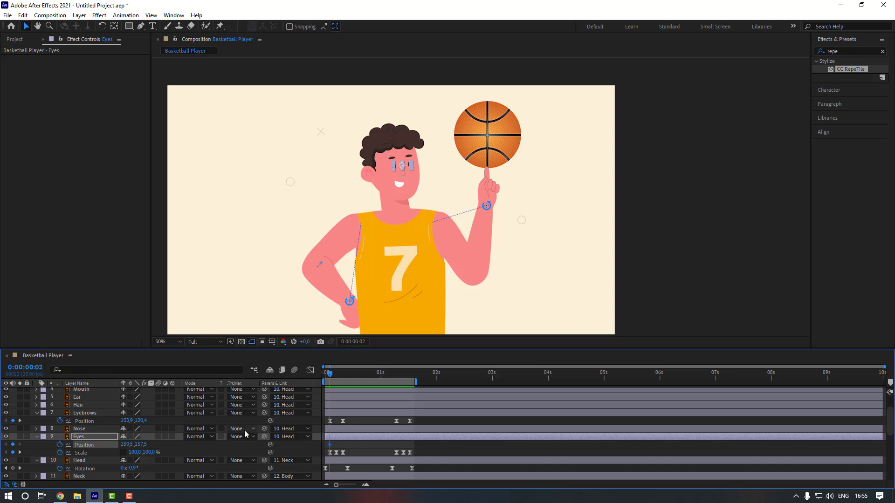
pyautogui.scroll(2, 396, 146)
pyautogui.moveTo(414, 198); pyautogui.dragTo(638, 306)
pyautogui.moveTo(339, 182); pyautogui.dragTo(360, 201)
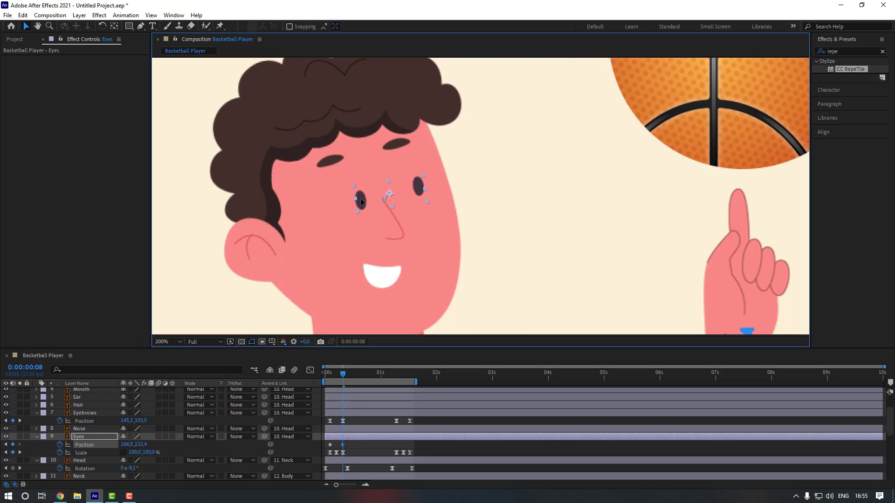
# Hold the Eyes layer's shifted Position at 0:00:01:07 and copy its first Position keyframe to 0:00:01:13
pyautogui.click(396, 372)
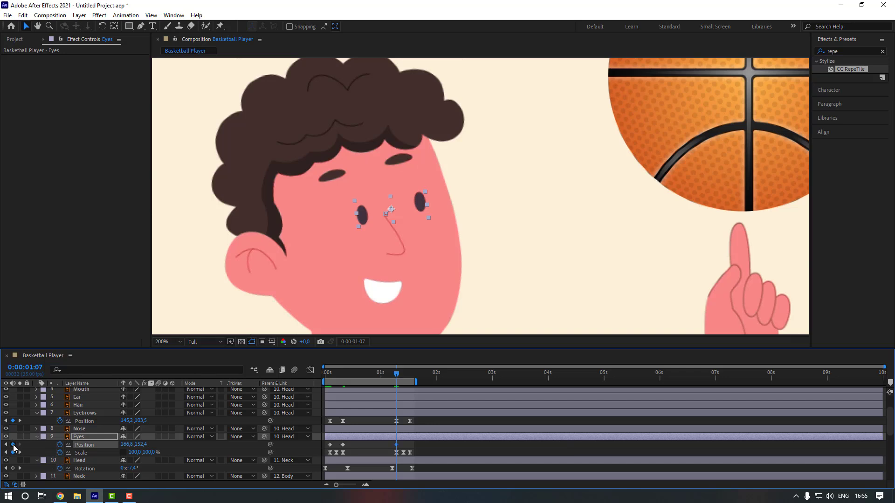
pyautogui.moveTo(412, 377); pyautogui.dragTo(410, 375)
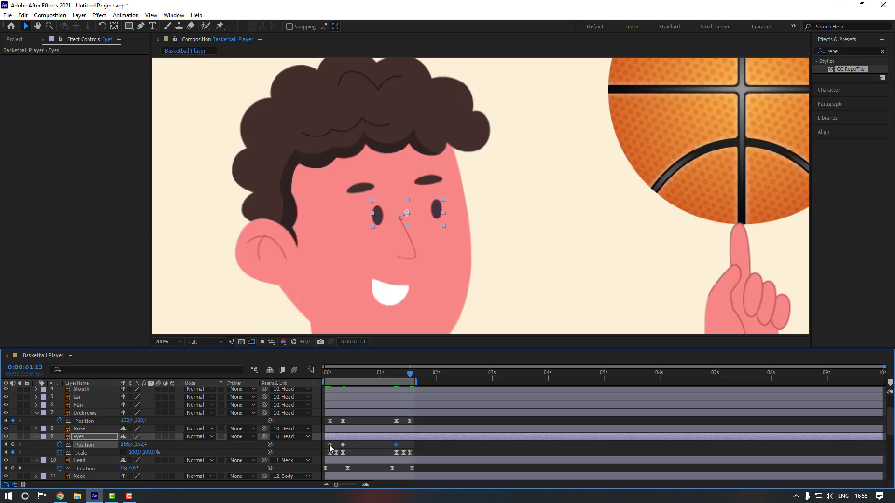
pyautogui.hotkey('ctrl', 'v')
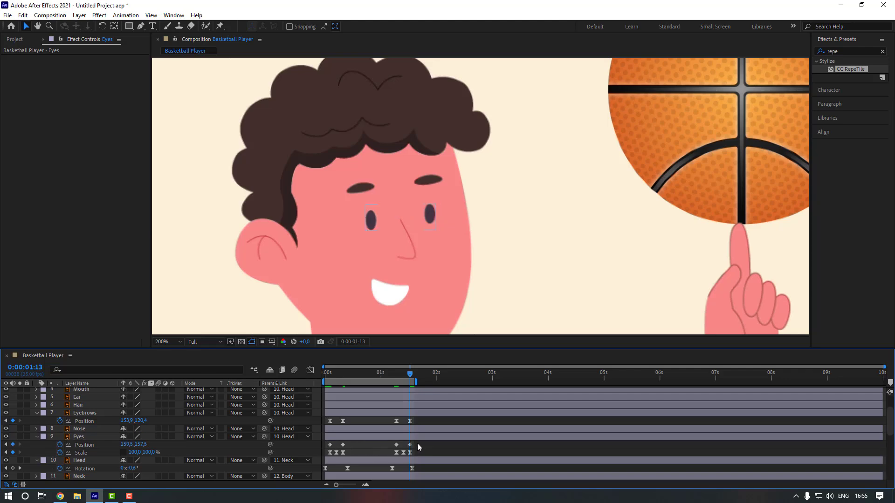
# Apply Easy Ease to the Eyes layer's four Position keyframes and preview the face animation
pyautogui.rightClick(331, 445)
pyautogui.moveTo(387, 439)
pyautogui.click(471, 396)
pyautogui.scroll(-4, 429, 251)
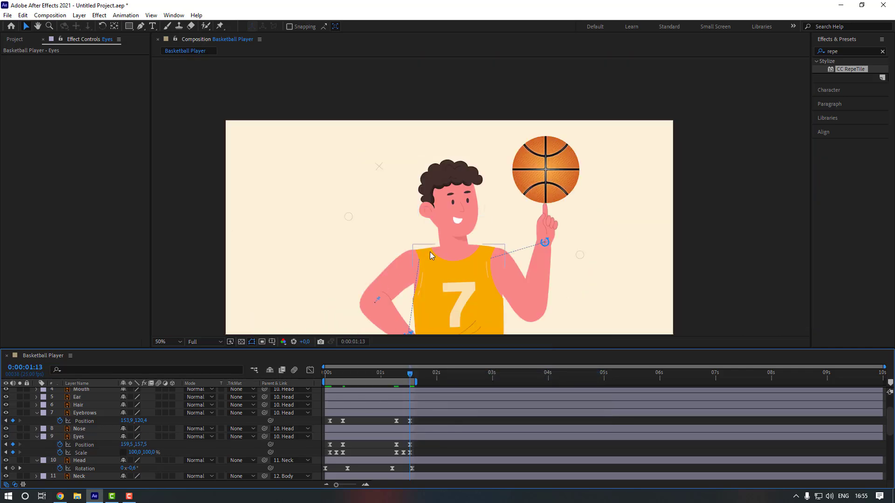
pyautogui.scroll(-1, 403, 383)
pyautogui.press('space')
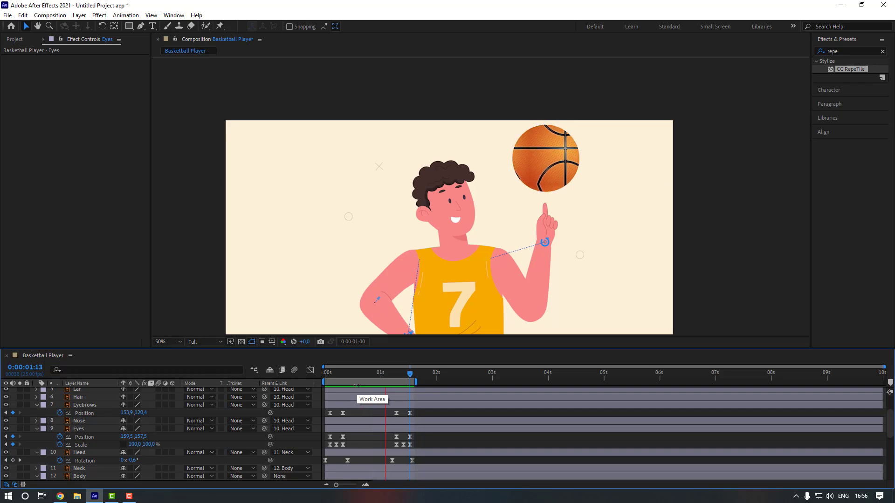
# Set the Eyebrows Position to about 156.2, 104.6 at 0:00:00:08 and copy that keyframe to 0:00:01:07
pyautogui.click(343, 375)
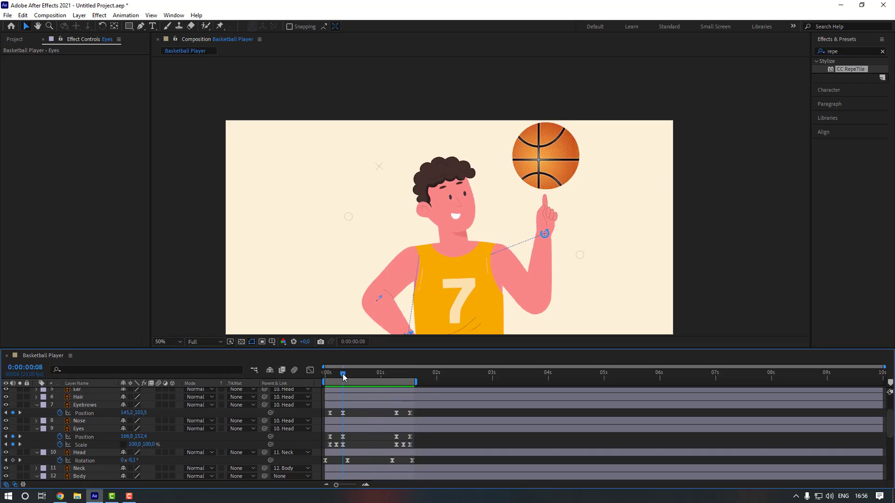
pyautogui.click(99, 406)
pyautogui.scroll(2, 488, 210)
pyautogui.scroll(2, 378, 191)
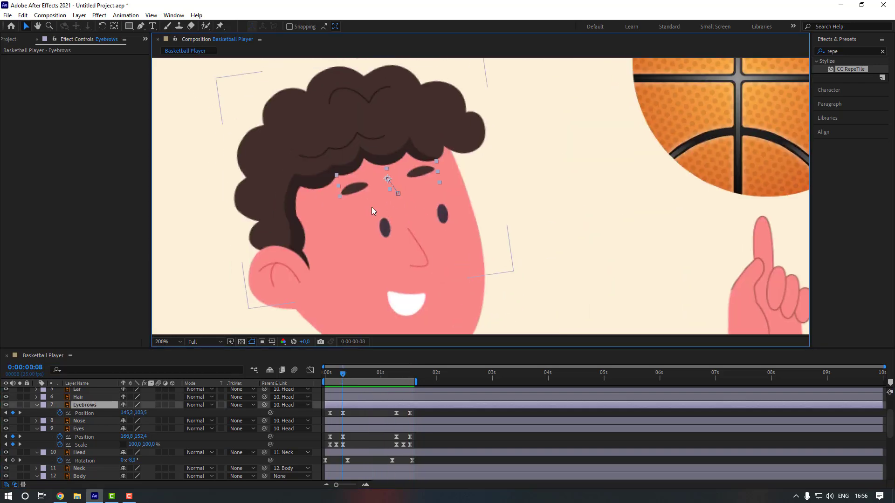
pyautogui.moveTo(333, 180)
pyautogui.mouseDown()
pyautogui.moveTo(343, 170)
pyautogui.moveTo(343, 184)
pyautogui.mouseUp()
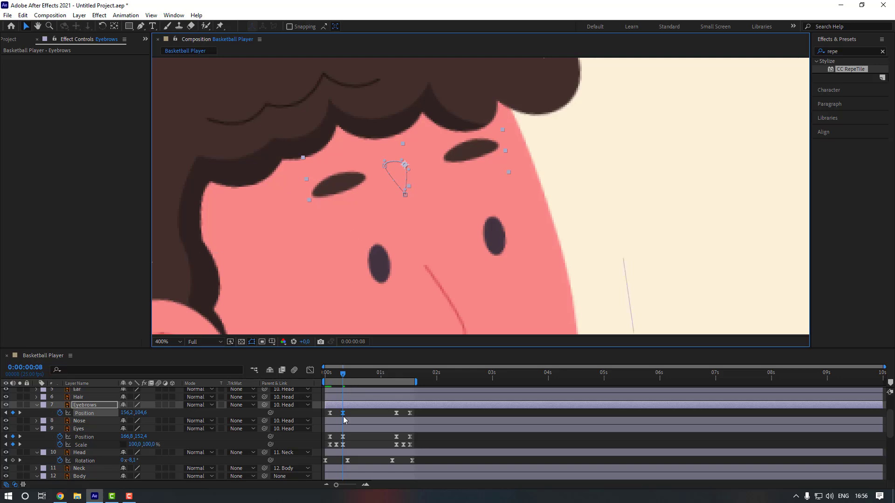
pyautogui.click(396, 374)
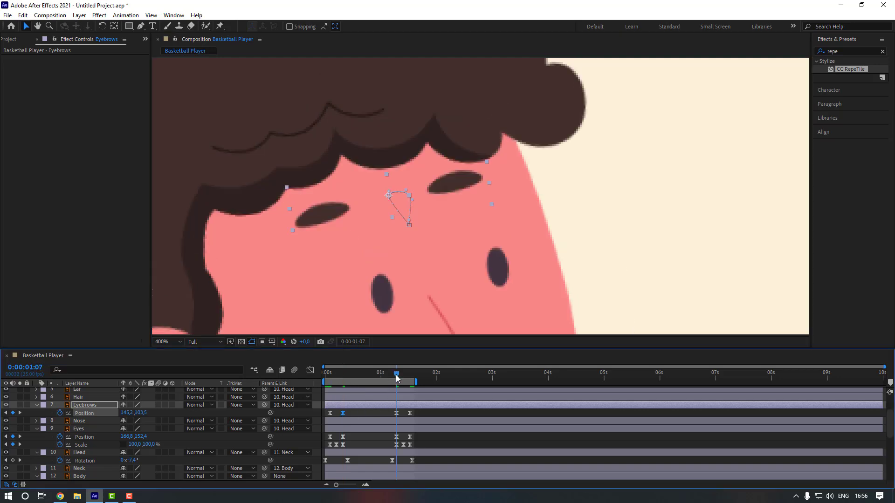
pyautogui.hotkey('ctrl', 'v')
pyautogui.click(375, 415)
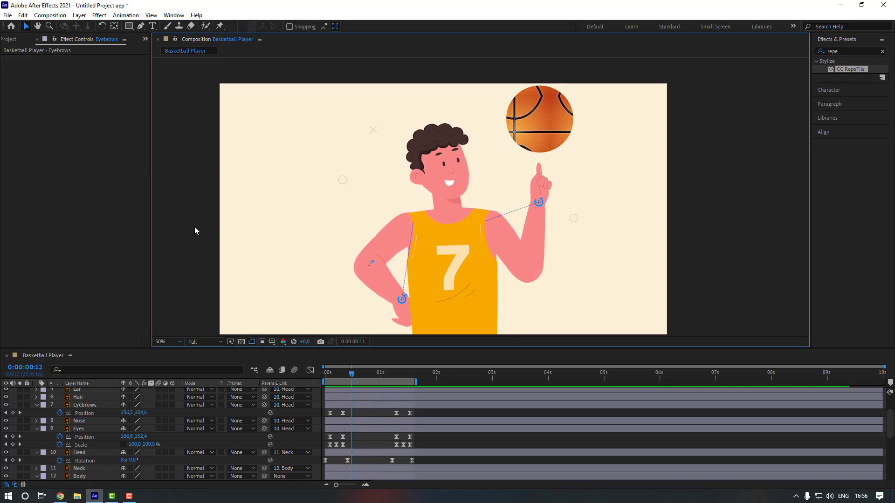
# Move the Ball, its texture image and Shape Layer 2 to the top of the layer stack, above the hand, and preview the loop
pyautogui.press('space')
pyautogui.press('.')
pyautogui.press('.')
pyautogui.moveTo(718, 89); pyautogui.dragTo(517, 191)
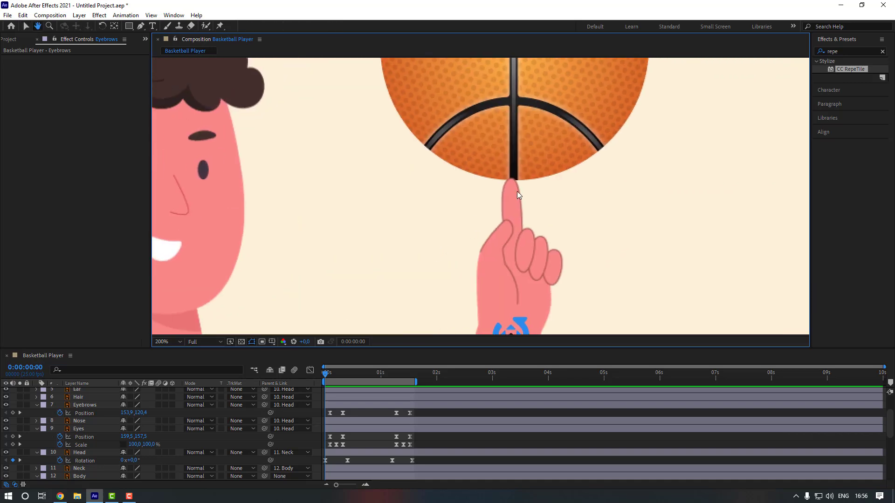
pyautogui.click(365, 380)
pyautogui.moveTo(362, 376); pyautogui.dragTo(328, 380)
pyautogui.scroll(-4, 70, 453)
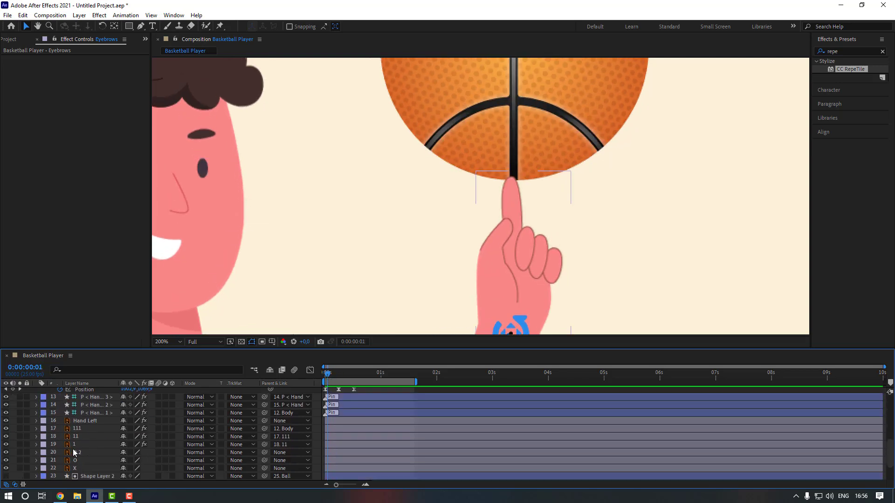
pyautogui.click(91, 461)
pyautogui.keyDown('shift'); pyautogui.click(96, 438); pyautogui.keyUp('shift')
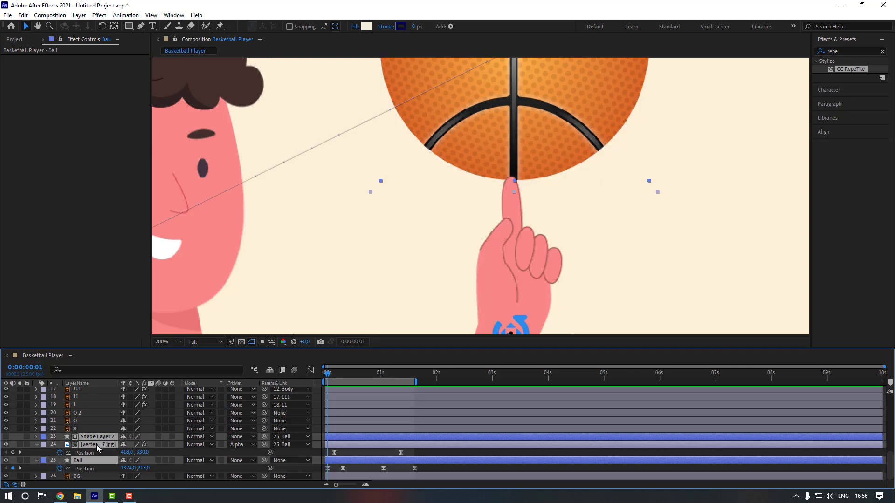
pyautogui.scroll(1, 97, 443)
pyautogui.moveTo(96, 461); pyautogui.dragTo(102, 393)
pyautogui.scroll(-1, 318, 322)
pyautogui.scroll(-1, 319, 322)
pyautogui.click(703, 250)
pyautogui.moveTo(360, 374); pyautogui.dragTo(315, 379)
pyautogui.press('space')
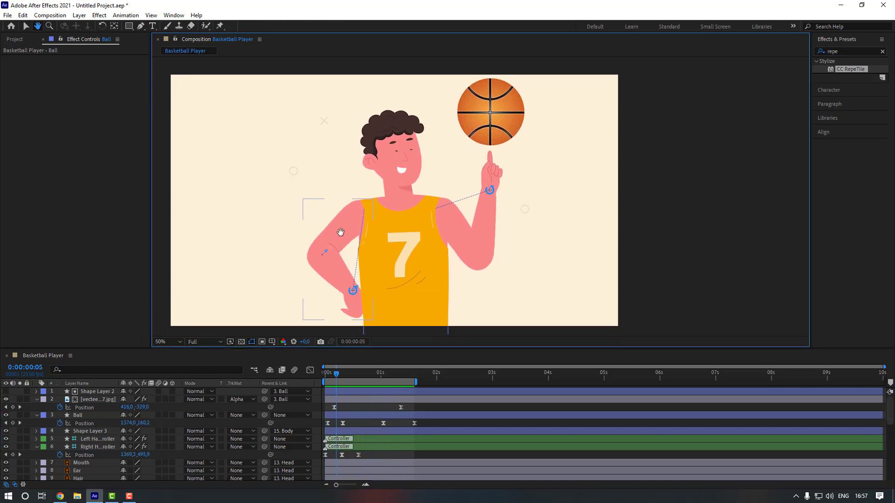
# Keyframe the Left Hand Controller's Position at 0:00:00:00 and lower the hand to about 782, 947 at 0:00:00:10
pyautogui.moveTo(340, 231); pyautogui.dragTo(345, 211)
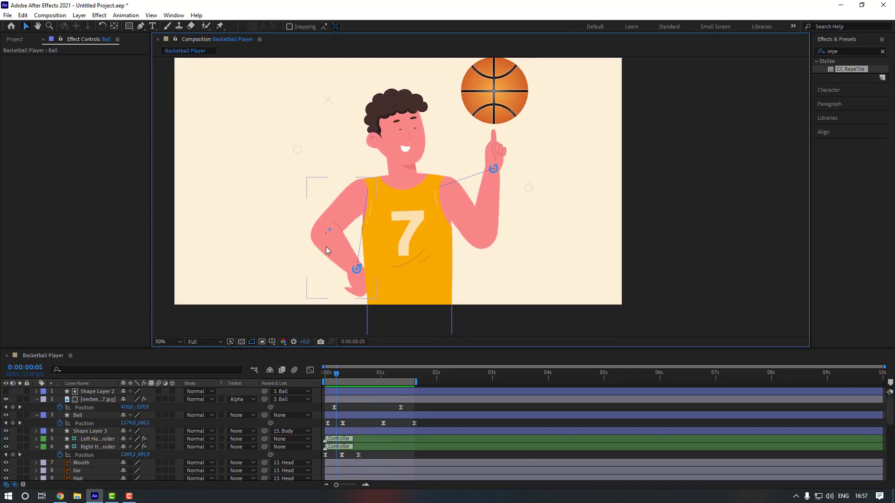
pyautogui.moveTo(344, 376); pyautogui.dragTo(293, 391)
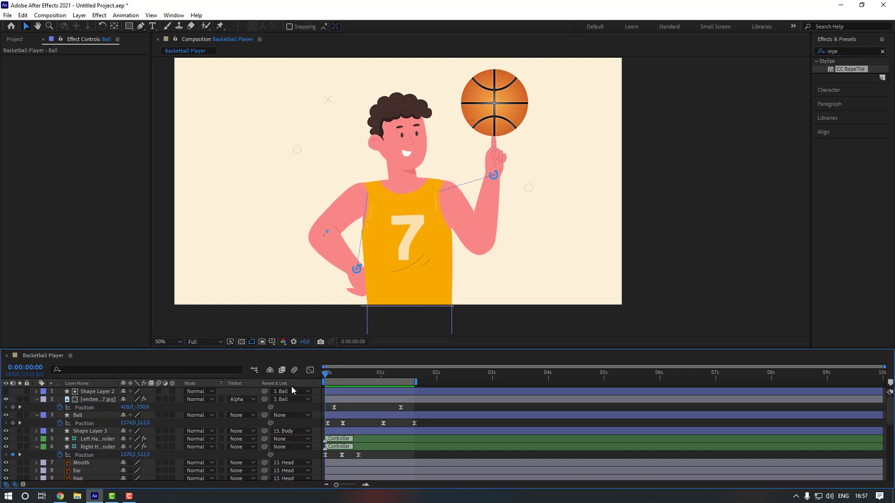
pyautogui.click(94, 439)
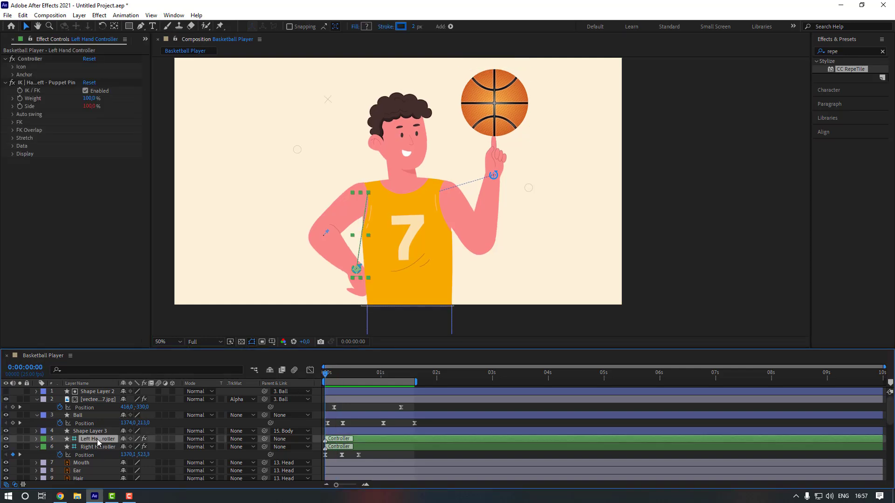
pyautogui.press('p')
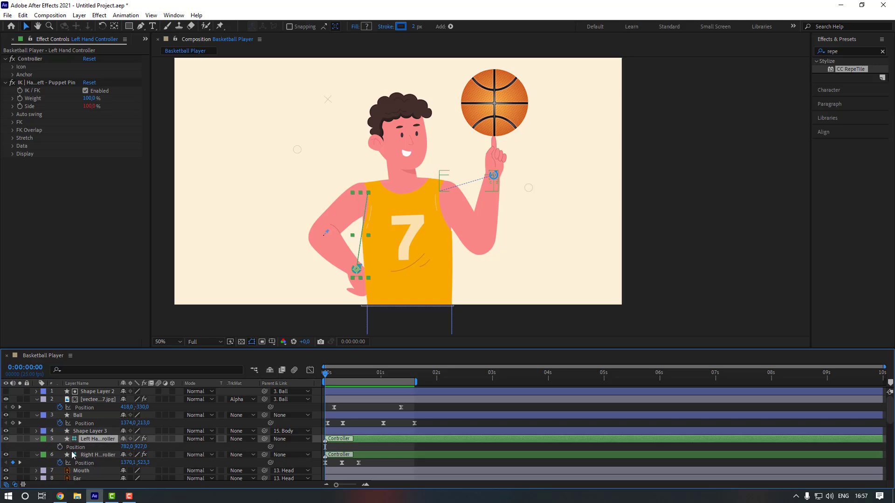
pyautogui.moveTo(344, 304); pyautogui.dragTo(443, 199)
pyautogui.hotkey('shift', 'pagedown')
pyautogui.scroll(1, 352, 273)
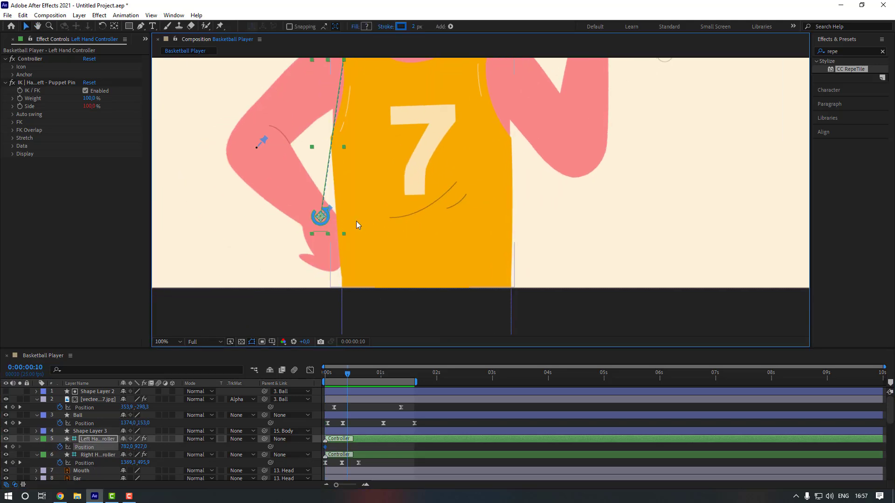
pyautogui.moveTo(322, 220); pyautogui.dragTo(321, 228)
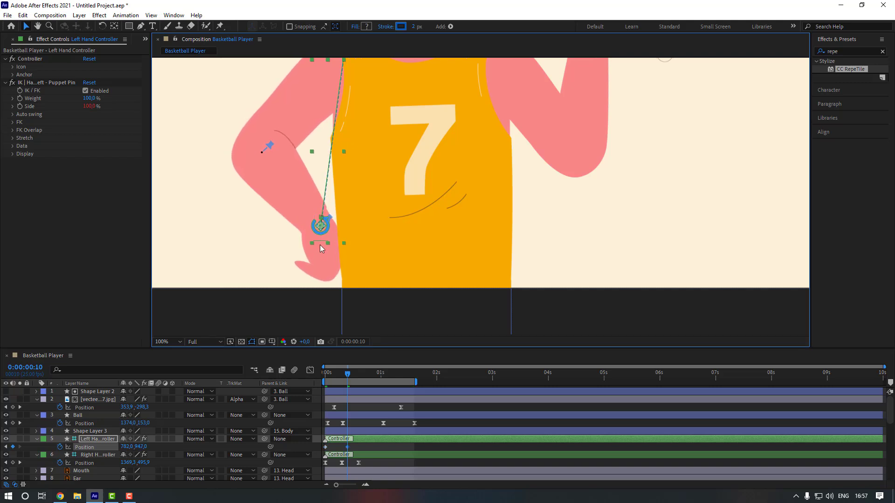
# Copy the Left Hand Controller's first Position keyframe to 0:00:00:20 and apply Easy Ease to all three keyframes
pyautogui.moveTo(351, 371); pyautogui.dragTo(369, 373)
pyautogui.click(325, 448)
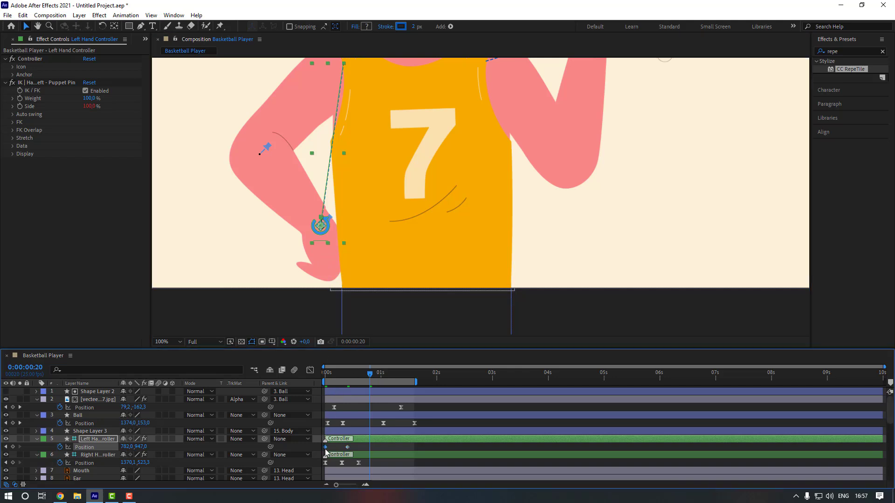
pyautogui.hotkey('ctrl', 'c')
pyautogui.hotkey('ctrl', 'v')
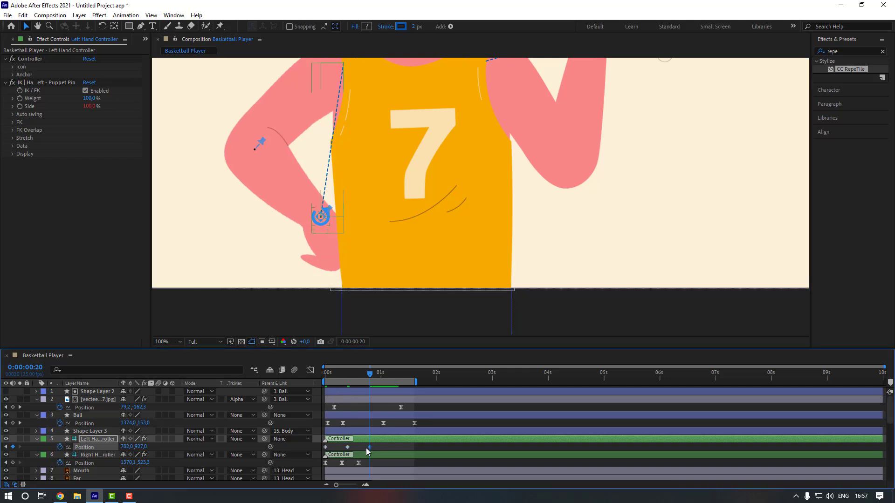
pyautogui.rightClick(369, 447)
pyautogui.moveTo(460, 440)
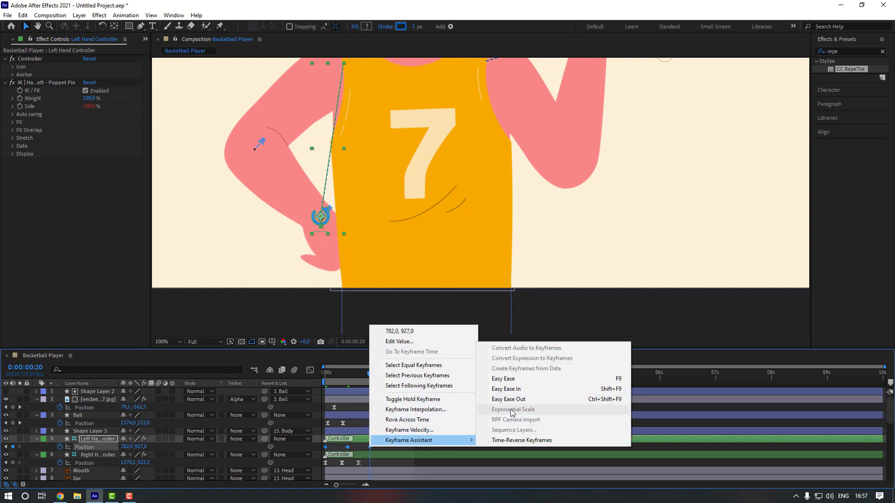
pyautogui.click(515, 383)
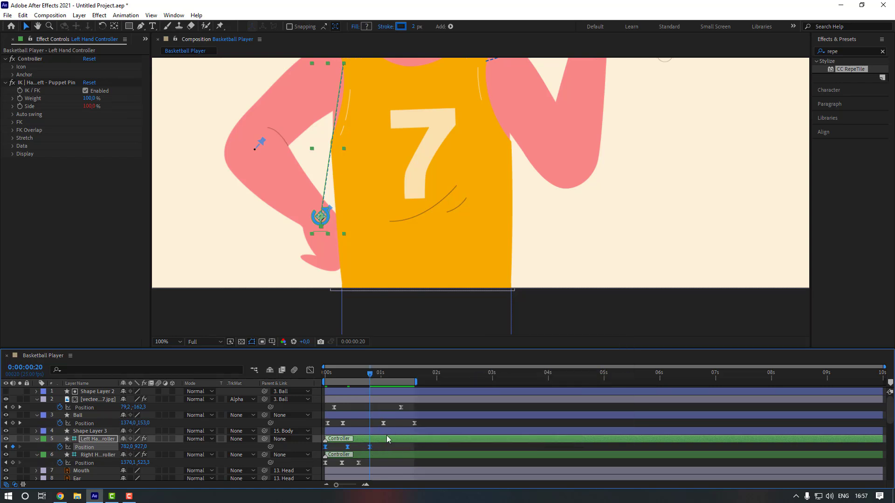
# Paste a repeat of the Left Hand Controller's three Position keyframes from 0:00:00:20 and preview the loop with the view fitted
pyautogui.hotkey('ctrl', 'c')
pyautogui.hotkey('ctrl', 'v')
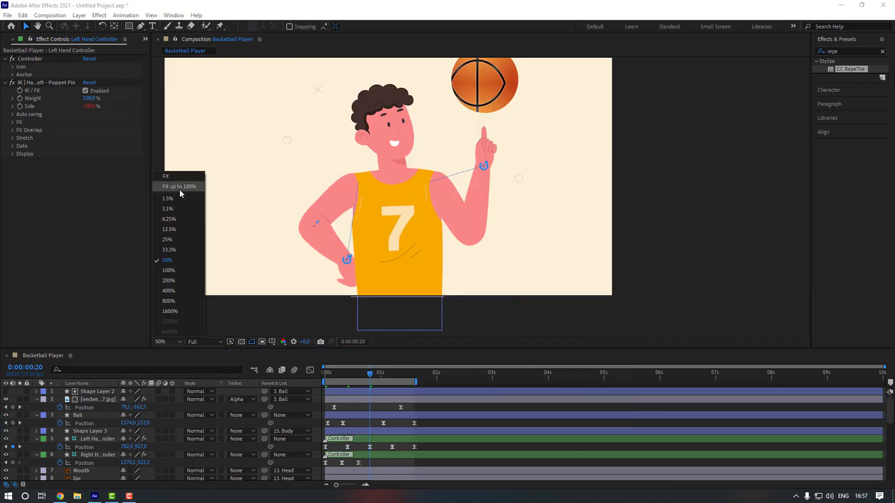
pyautogui.click(180, 189)
pyautogui.press('space')
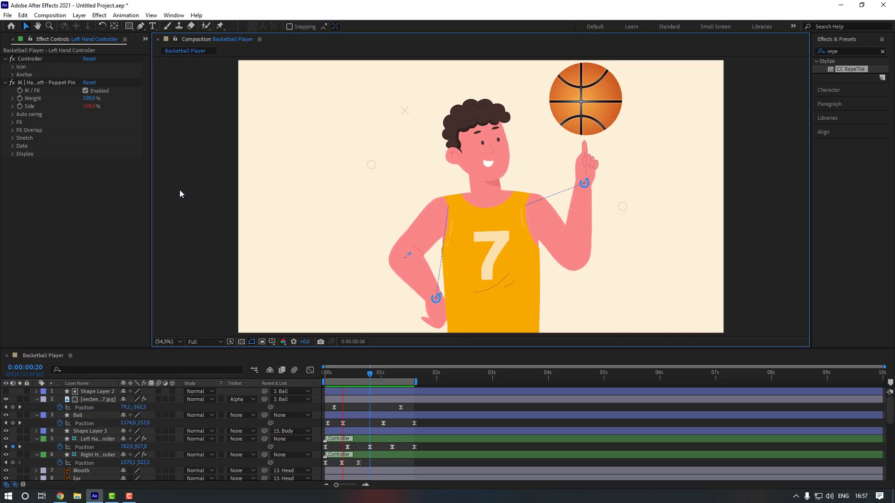
pyautogui.press('space')
# Delete the Left Hand Controller's repeated keyframes, stretch the remaining three to end at 0:00:01:14, and preview the motion
pyautogui.click(404, 438)
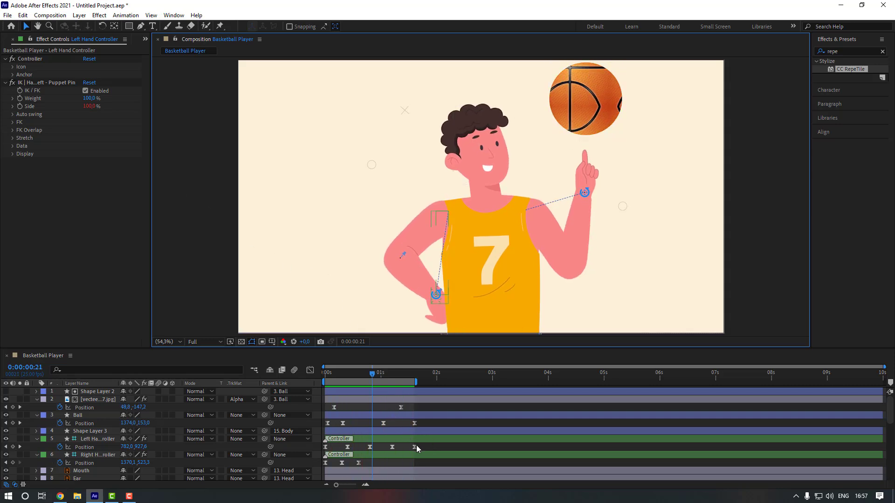
pyautogui.click(371, 374)
pyautogui.moveTo(423, 444); pyautogui.dragTo(316, 454)
pyautogui.press('Delete')
pyautogui.click(359, 450)
pyautogui.moveTo(370, 446); pyautogui.dragTo(404, 450)
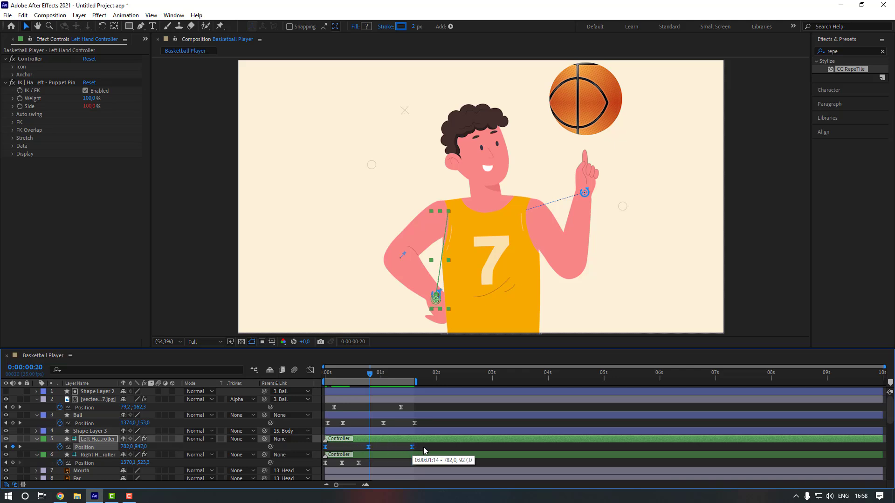
pyautogui.click(424, 449)
pyautogui.press('space')
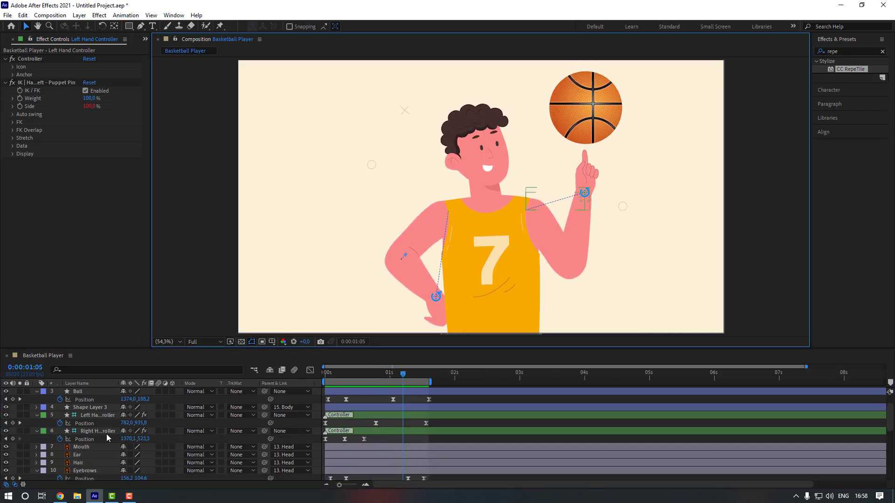
# Collapse the revealed keyframe properties on all layers of the composition
pyautogui.scroll(2, 108, 439)
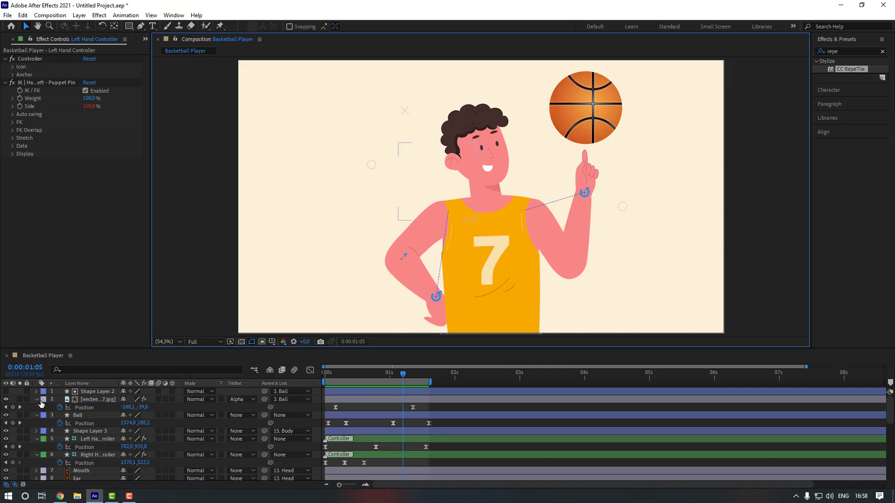
pyautogui.hotkey('ctrl', 'a')
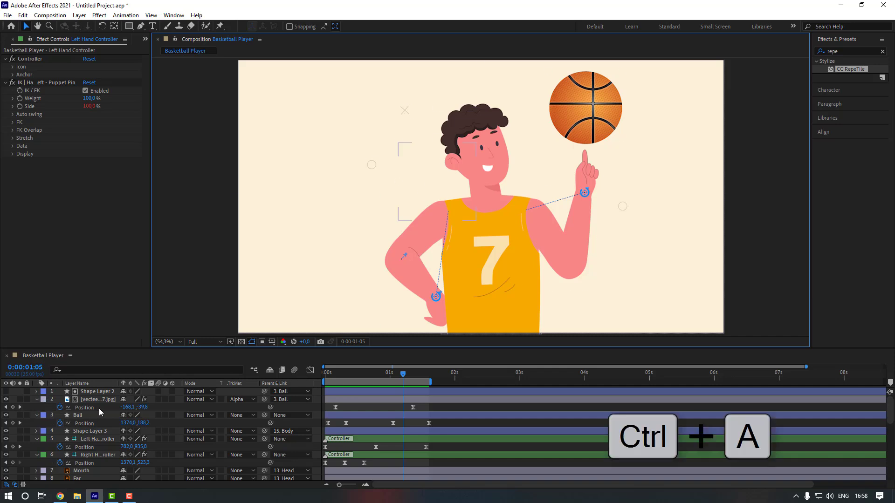
pyautogui.press('u')
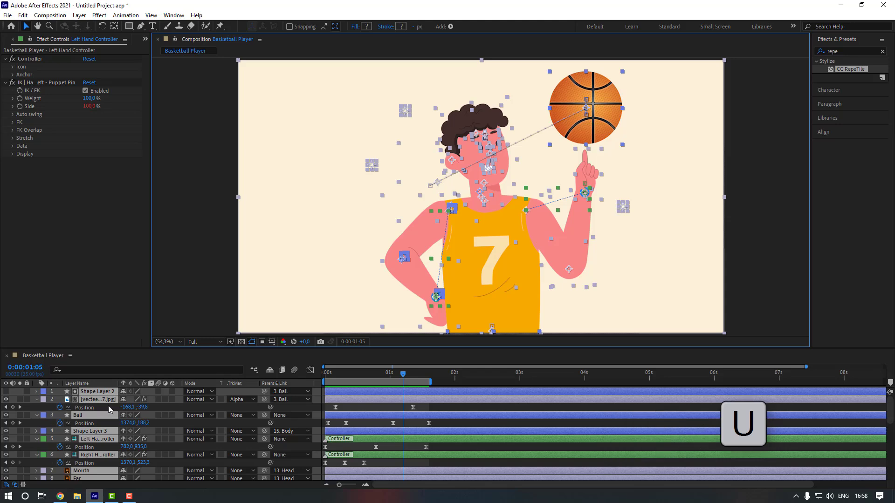
pyautogui.click(188, 263)
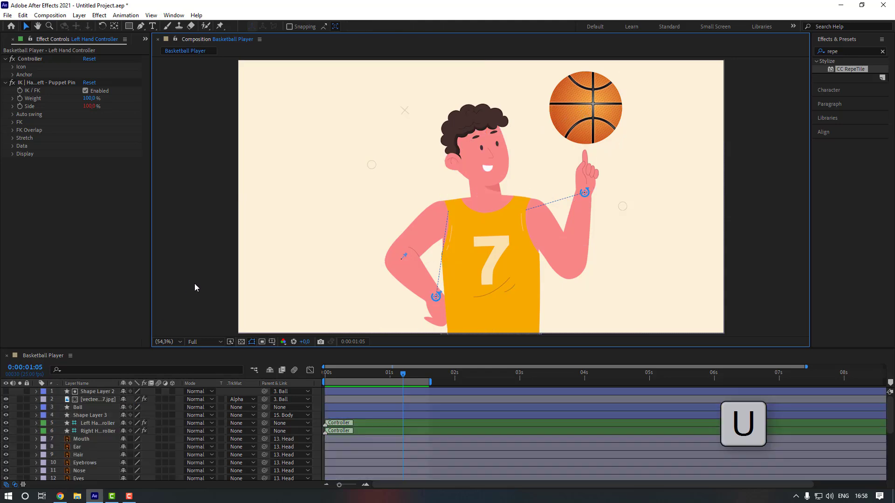
# Apply the Wiggle - position preset to the background layers O 2, O and X and preview the animation
pyautogui.scroll(-5, 97, 451)
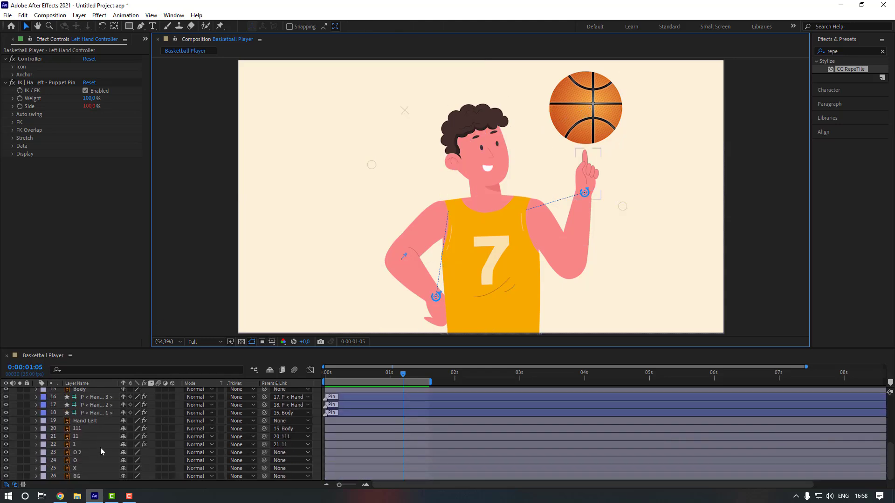
pyautogui.click(192, 233)
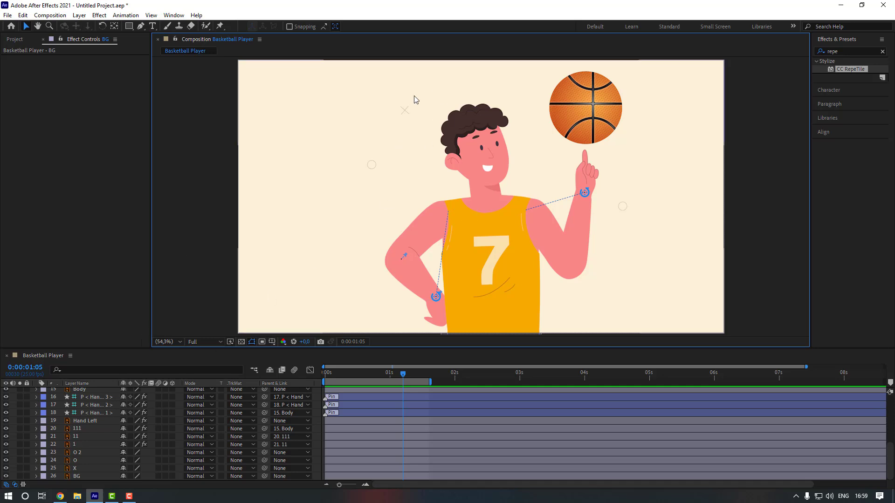
pyautogui.click(89, 452)
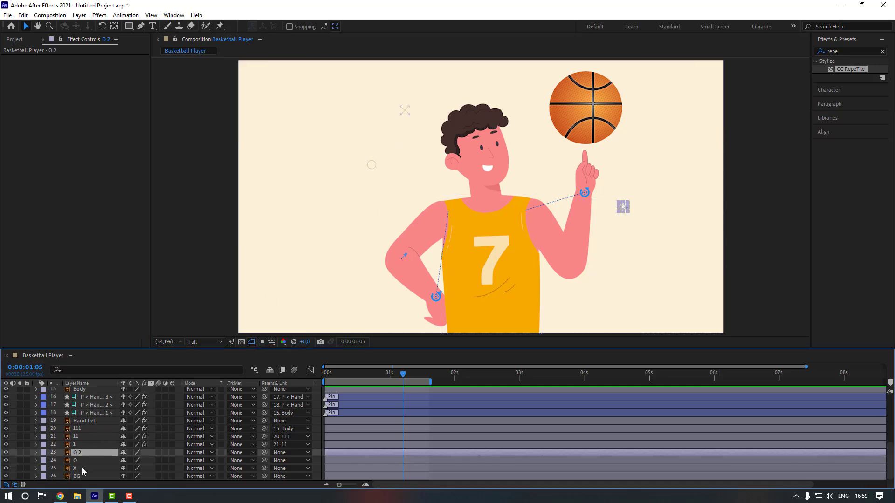
pyautogui.keyDown('shift'); pyautogui.click(82, 468); pyautogui.keyUp('shift')
pyautogui.doubleClick(841, 52)
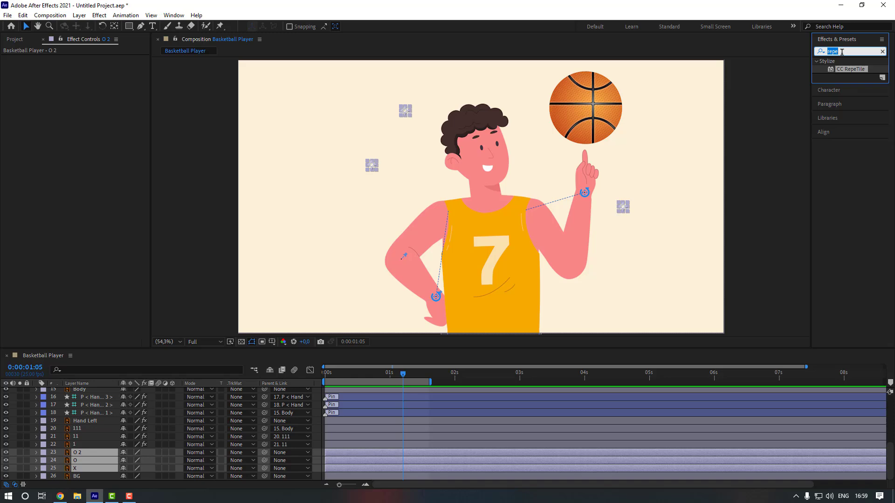
pyautogui.write('wiggle')
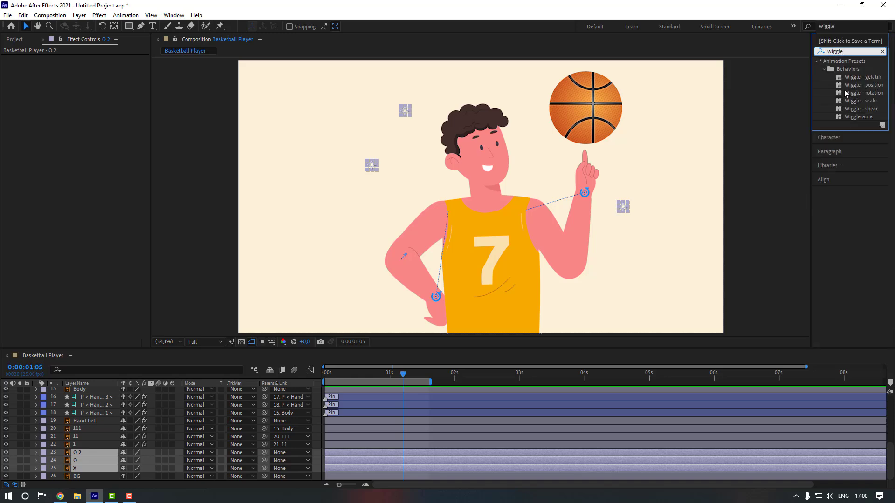
pyautogui.doubleClick(855, 86)
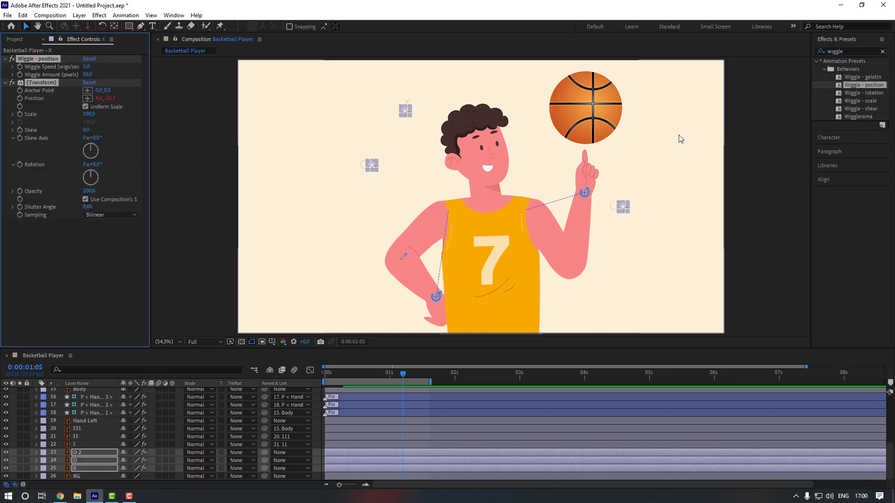
pyautogui.click(471, 306)
pyautogui.press('space')
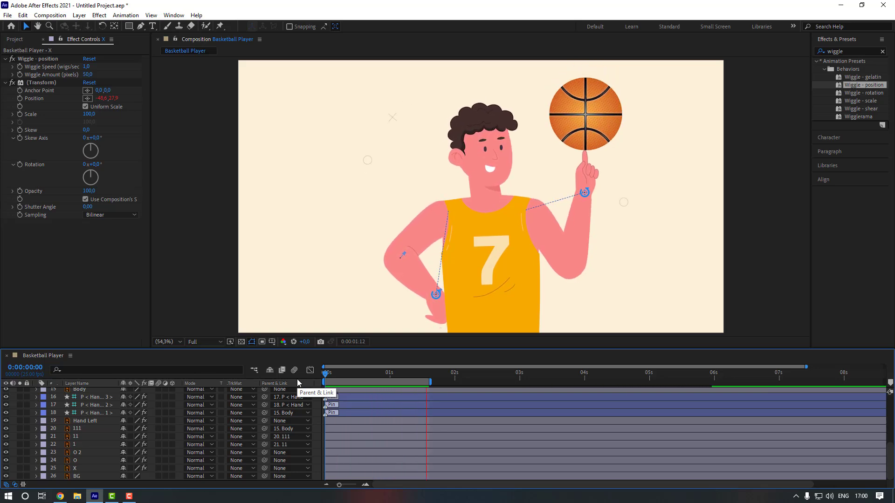
# Set the Wiggle Amount to 30 pixels on layer O 2 and to 40 pixels on layer O
pyautogui.click(88, 452)
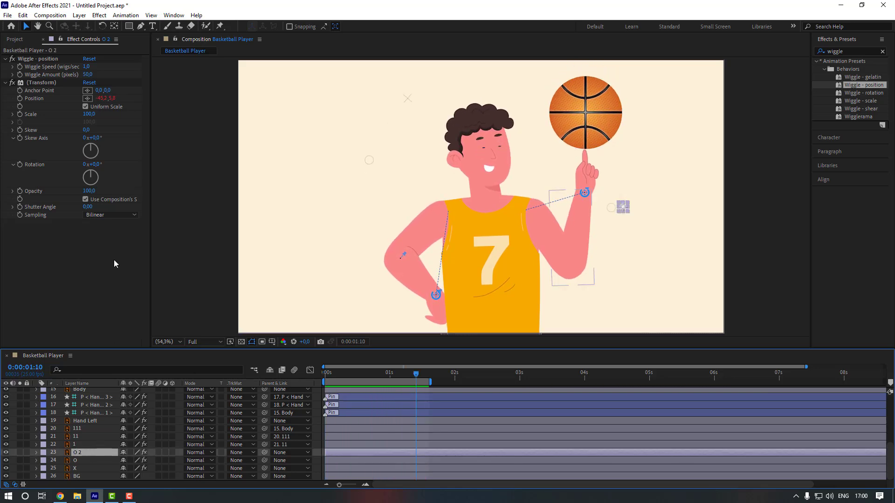
pyautogui.click(92, 75)
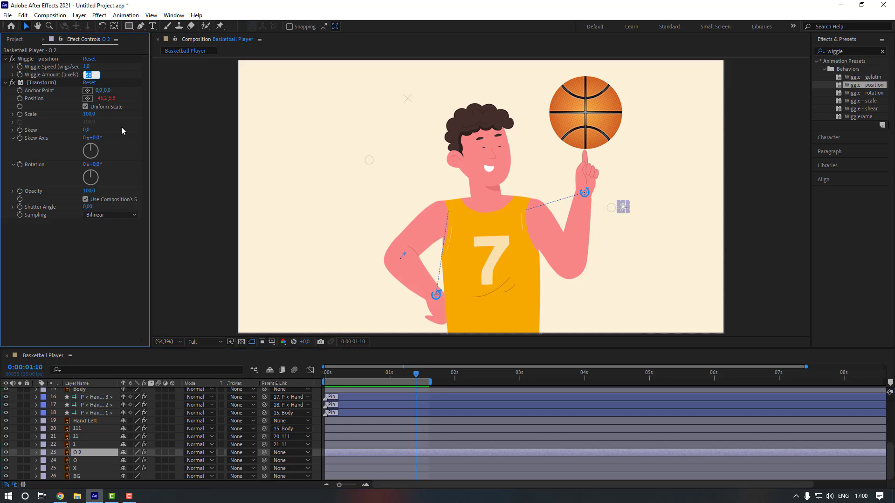
pyautogui.write('30')
pyautogui.press('Return')
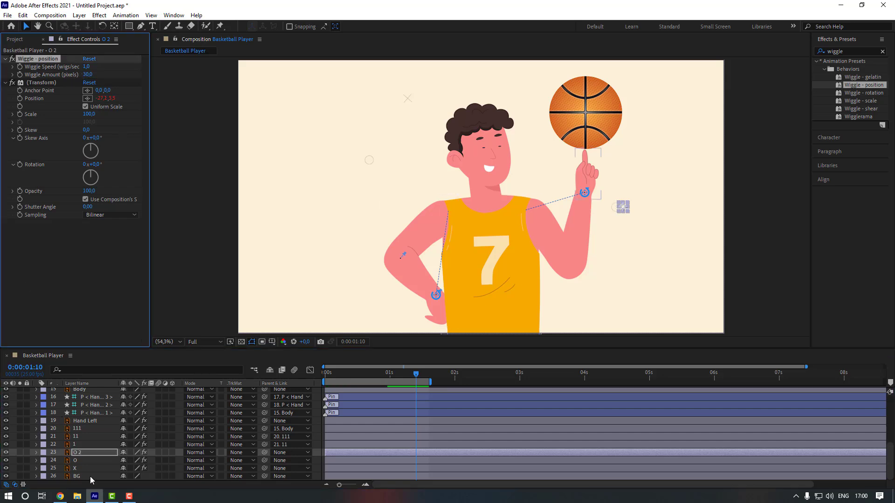
pyautogui.click(93, 460)
pyautogui.click(86, 74)
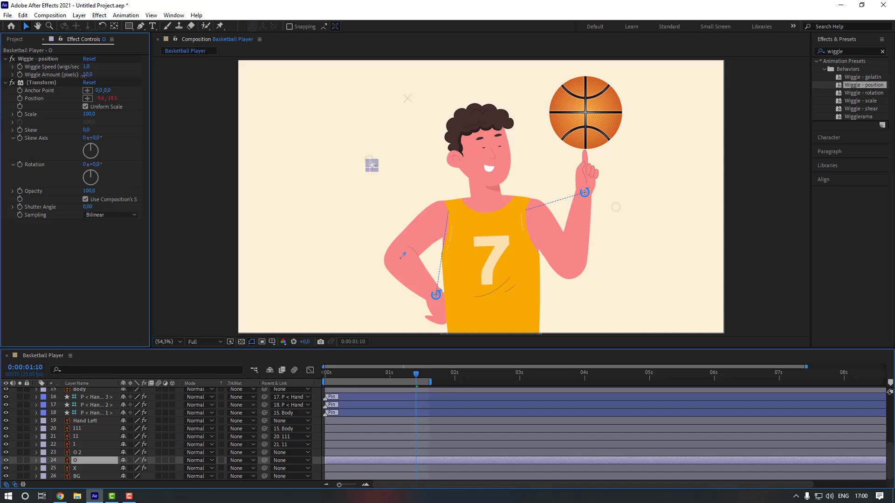
pyautogui.press('Return')
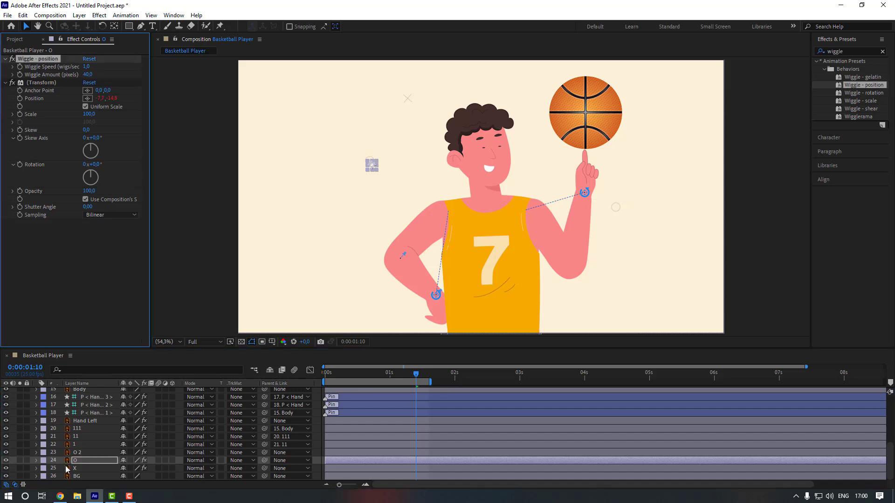
# Set the Wiggle Amount of layer X to 26 pixels
pyautogui.click(70, 469)
pyautogui.click(88, 75)
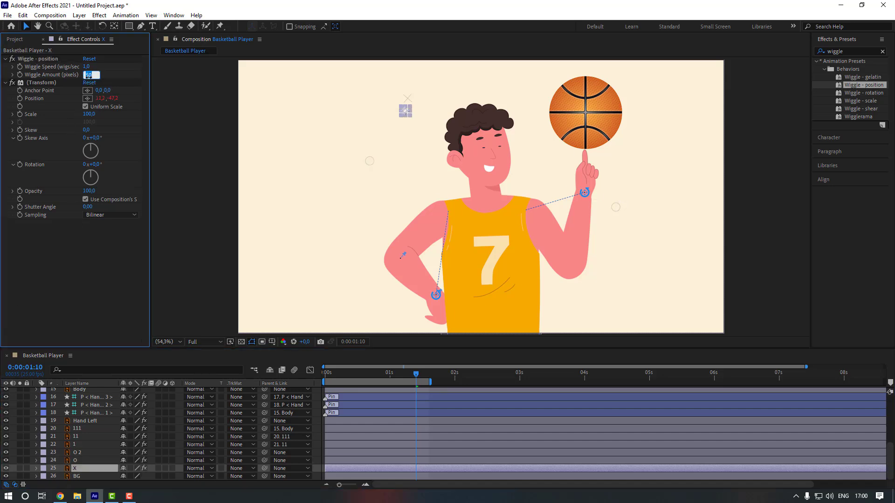
pyautogui.write('26,')
pyautogui.click(198, 169)
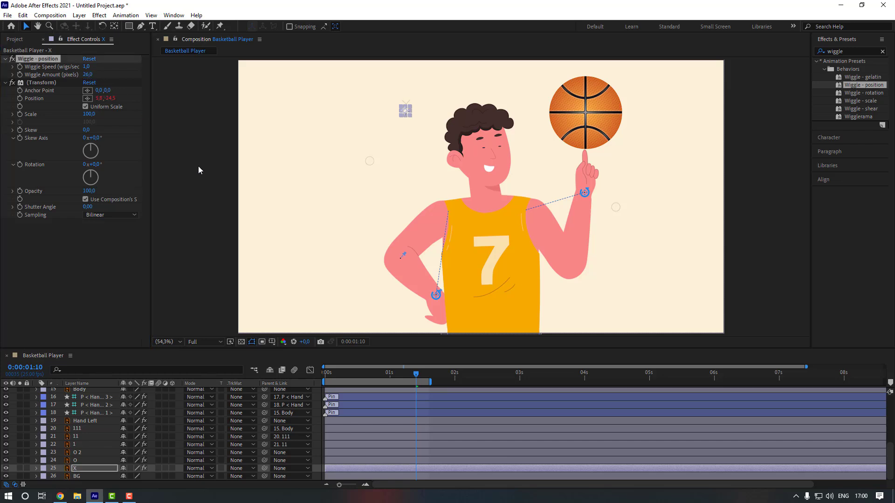